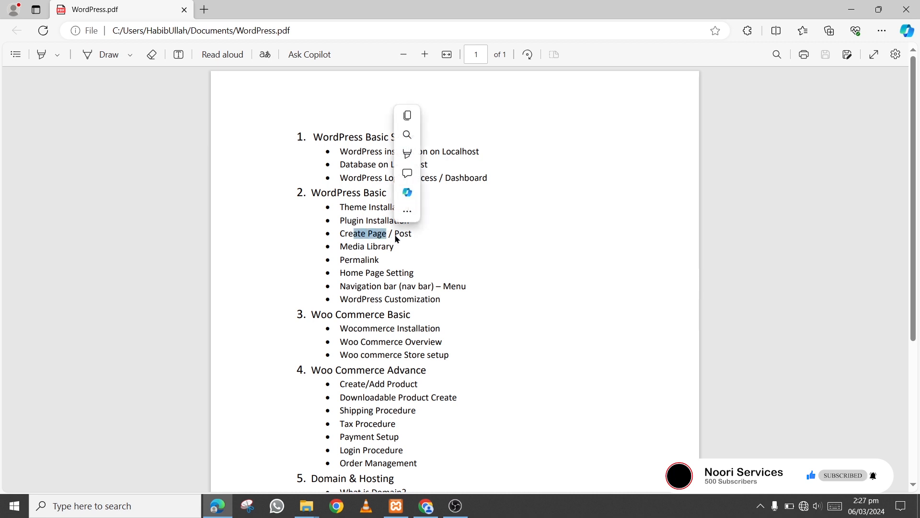
# Go through the WordPress Basic section of the course outline, from Create Page / Post to WordPress Customization.
pyautogui.doubleClick(403, 235)
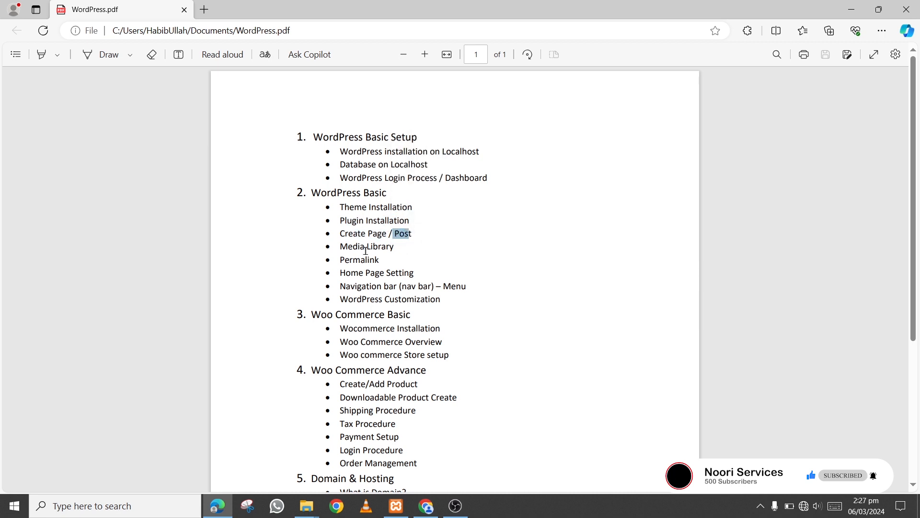
pyautogui.moveTo(353, 246); pyautogui.dragTo(384, 251)
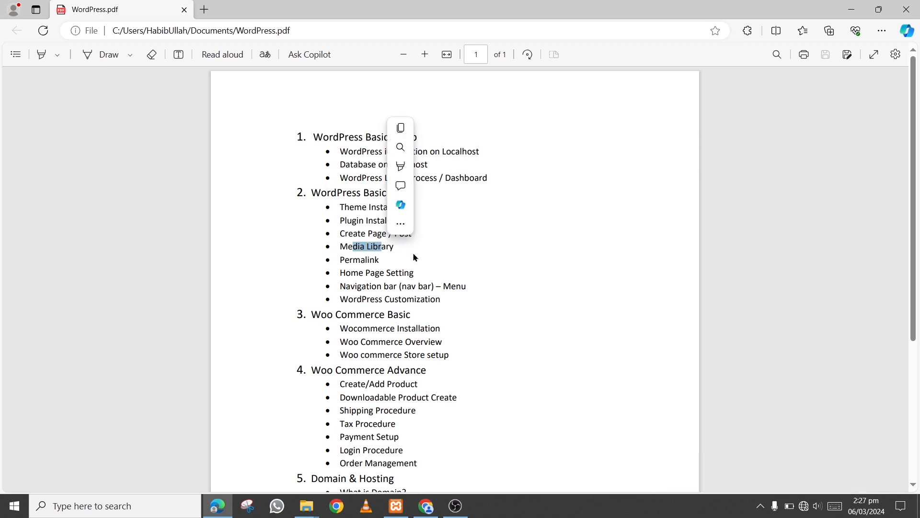
pyautogui.moveTo(340, 259); pyautogui.dragTo(424, 283)
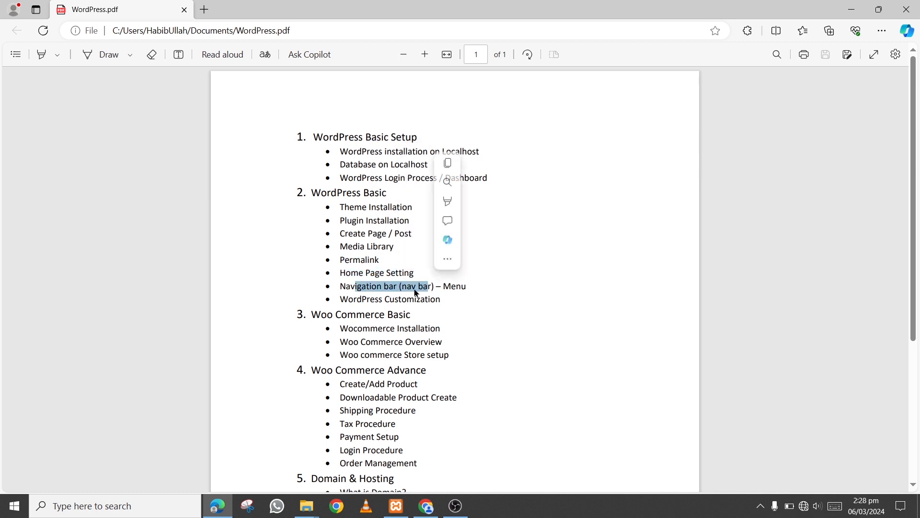
pyautogui.moveTo(357, 299); pyautogui.dragTo(407, 299)
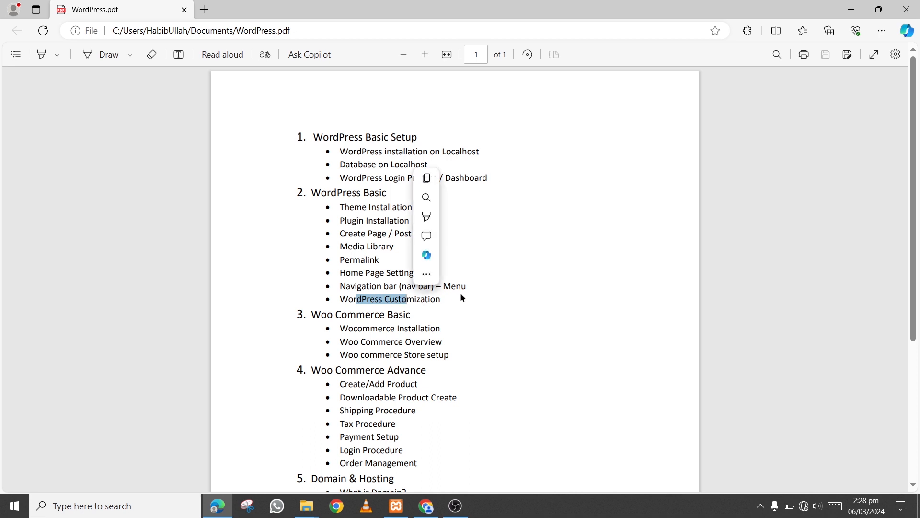
pyautogui.moveTo(312, 192); pyautogui.dragTo(450, 306)
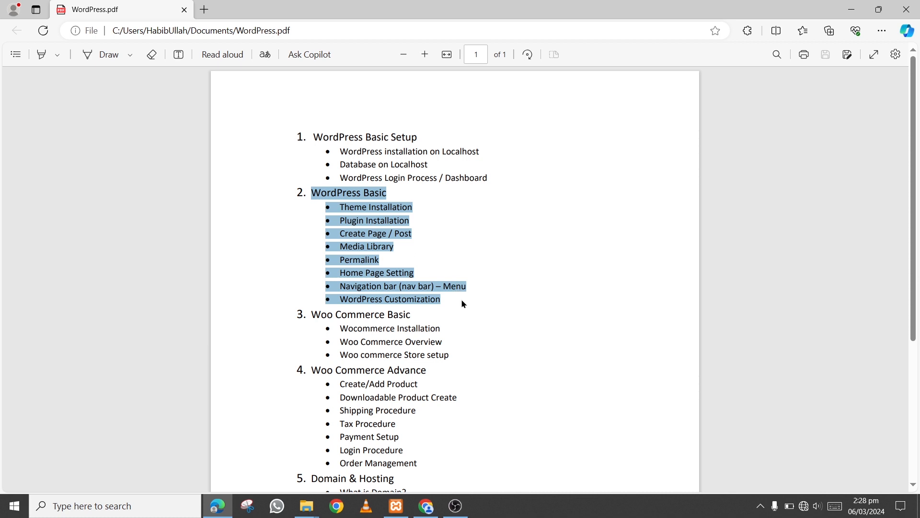
# Switch to Chrome, remove the trailing # from the Apna Store address and look through the site's home page.
pyautogui.click(428, 504)
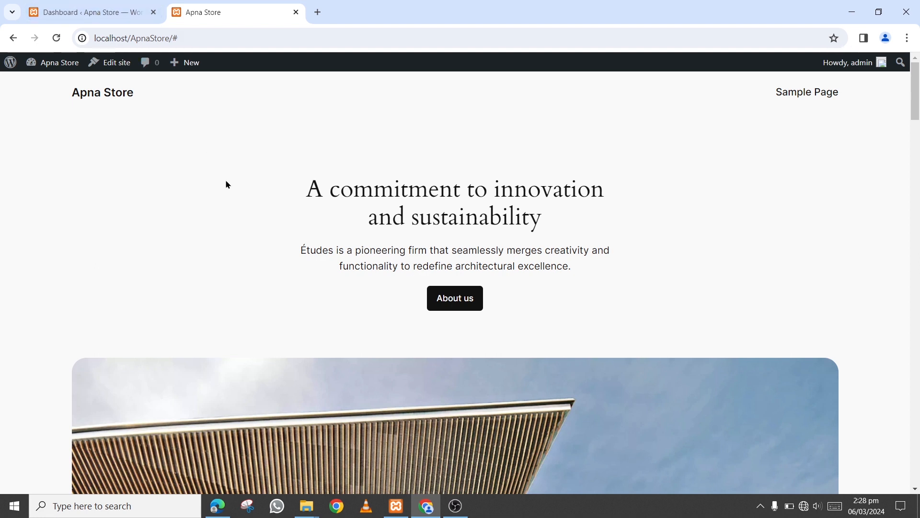
pyautogui.click(217, 37)
pyautogui.click(240, 37)
pyautogui.press('BackSpace')
pyautogui.click(128, 13)
pyautogui.click(210, 14)
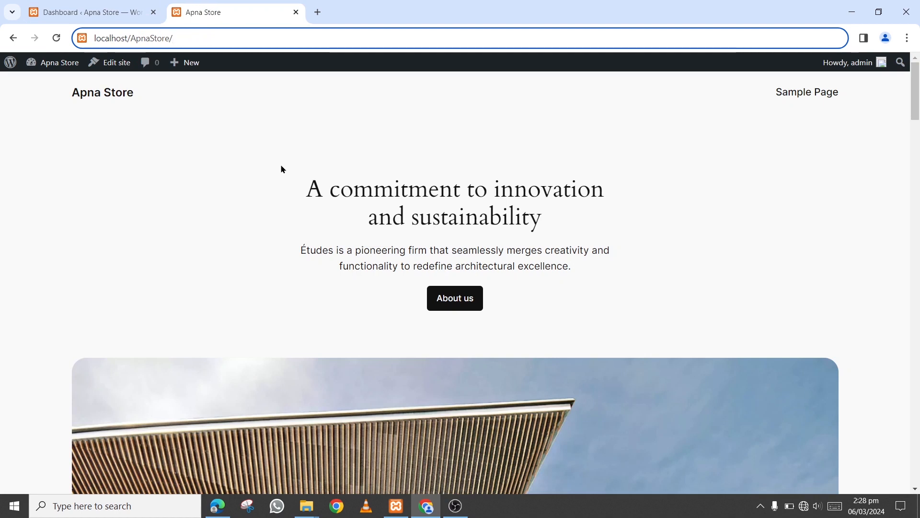
pyautogui.scroll(-10, 298, 197)
pyautogui.scroll(10, 310, 200)
pyautogui.scroll(-10, 311, 200)
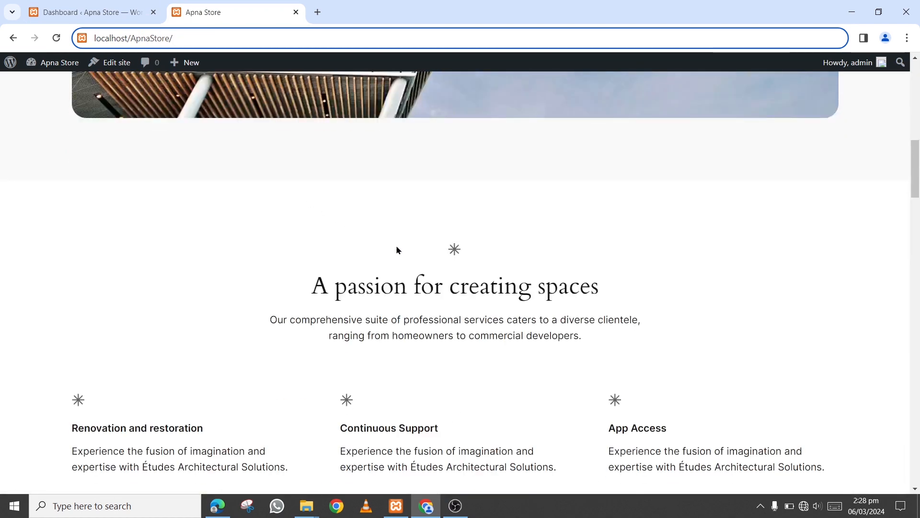
pyautogui.scroll(10, 397, 249)
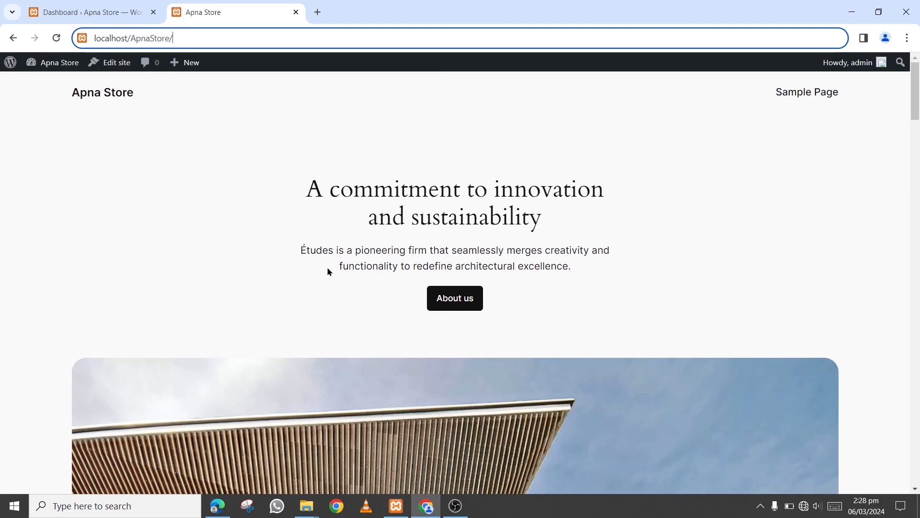
pyautogui.scroll(-10, 324, 264)
pyautogui.scroll(10, 325, 261)
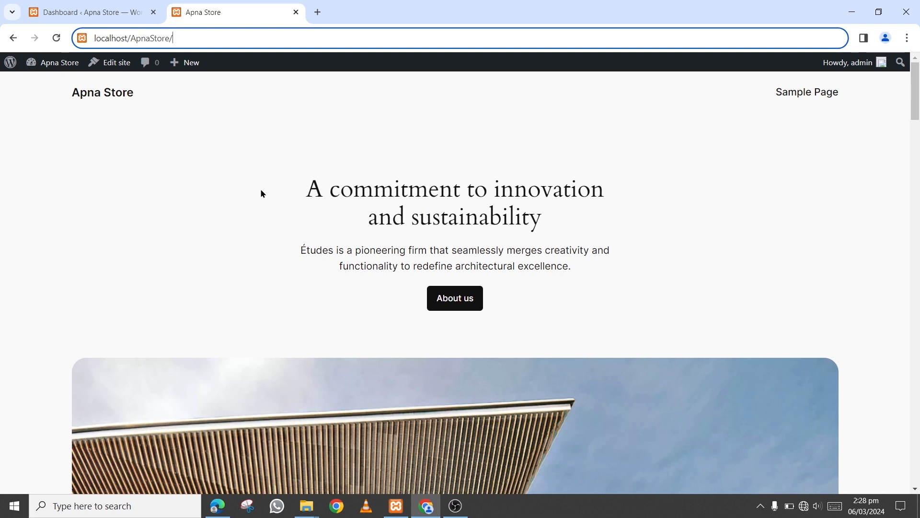
# Return to the WordPress dashboard and examine the site part and the wp-admin part of its address.
pyautogui.click(123, 12)
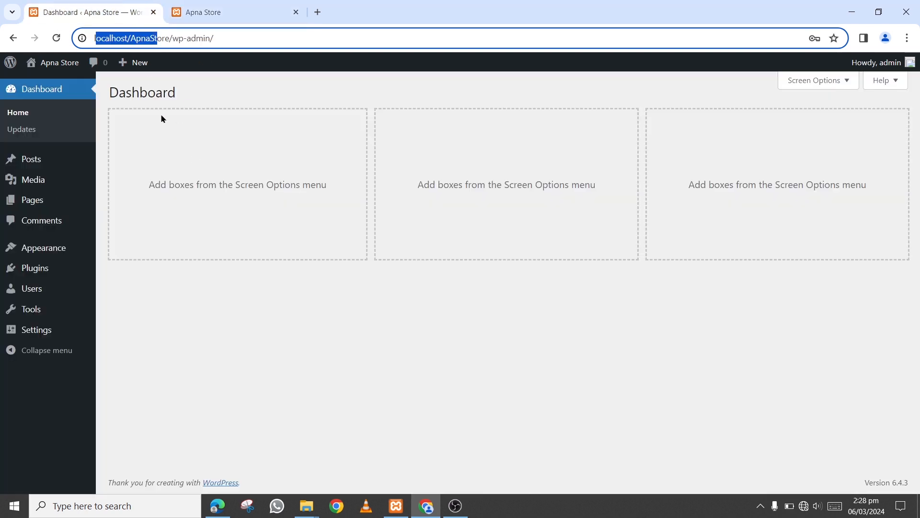
pyautogui.click(193, 92)
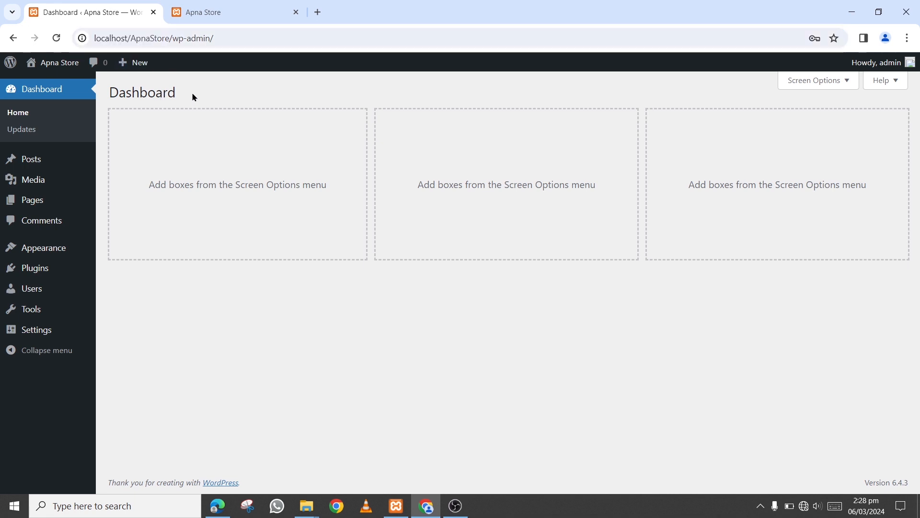
pyautogui.click(95, 37)
pyautogui.moveTo(94, 37); pyautogui.dragTo(173, 38)
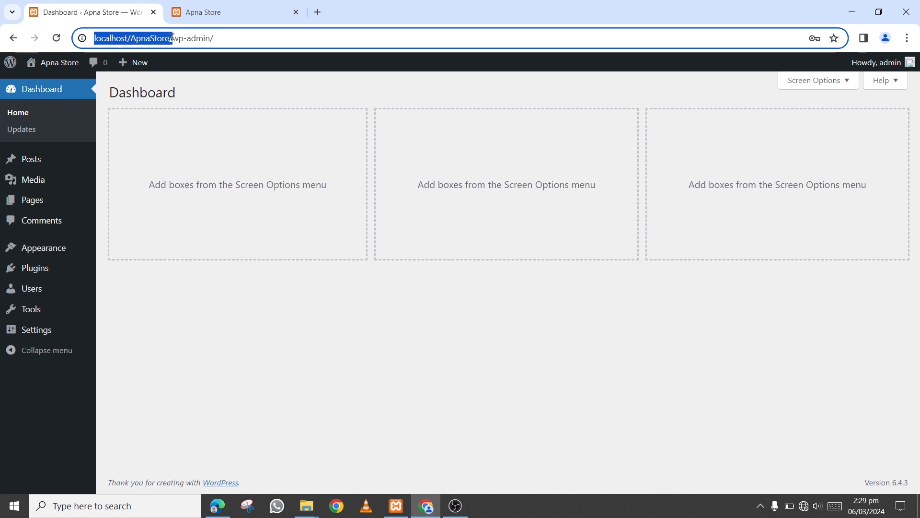
pyautogui.moveTo(177, 37); pyautogui.dragTo(209, 37)
pyautogui.click(176, 38)
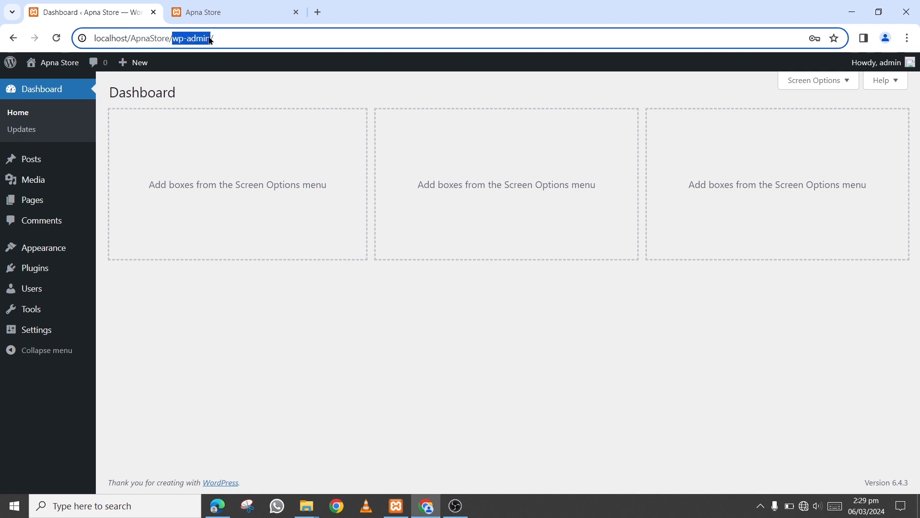
pyautogui.click(242, 38)
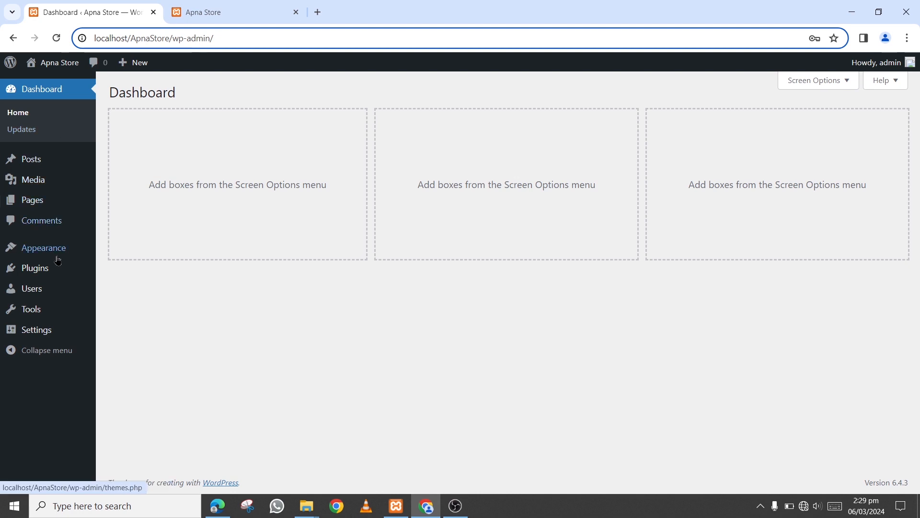
# Open the page of installed themes for the Apna Store site.
pyautogui.moveTo(32, 258)
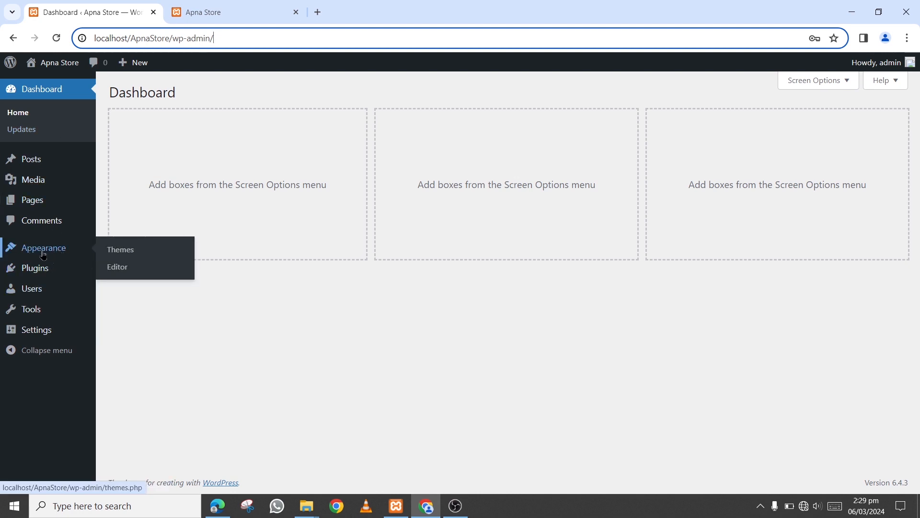
pyautogui.click(124, 254)
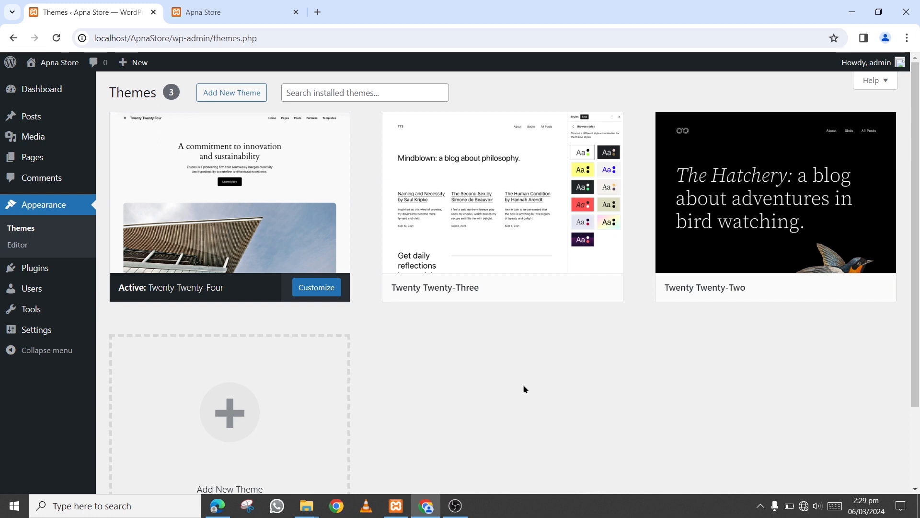
pyautogui.moveTo(724, 261)
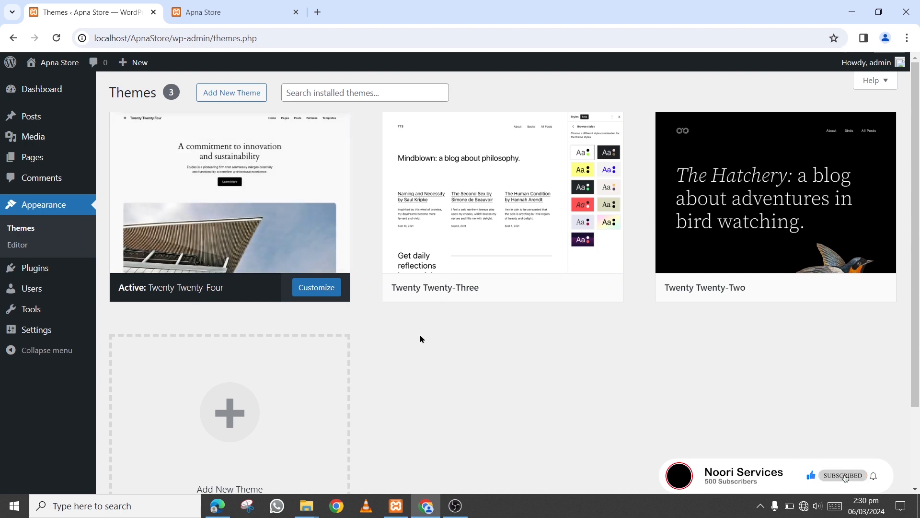
# Examine how the active theme looks on the Apna Store front page and return to the installed themes.
pyautogui.click(241, 10)
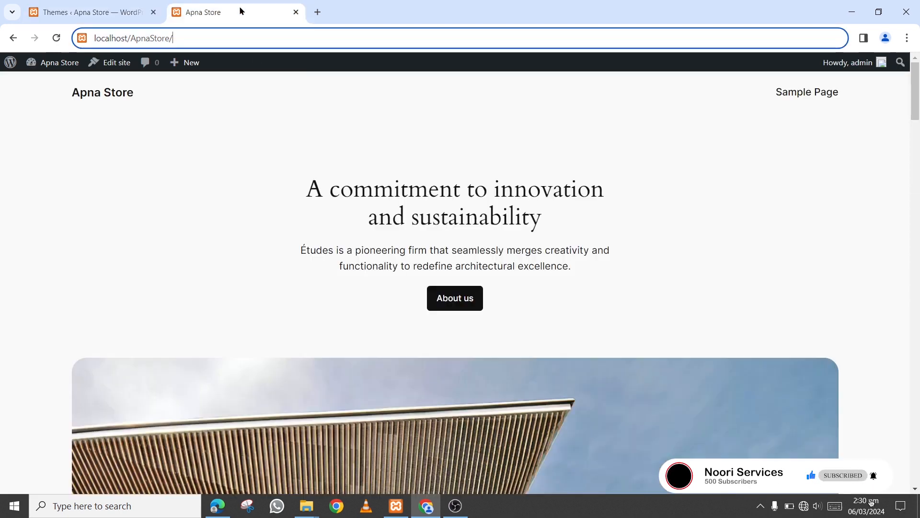
pyautogui.scroll(-10, 402, 244)
pyautogui.scroll(10, 403, 245)
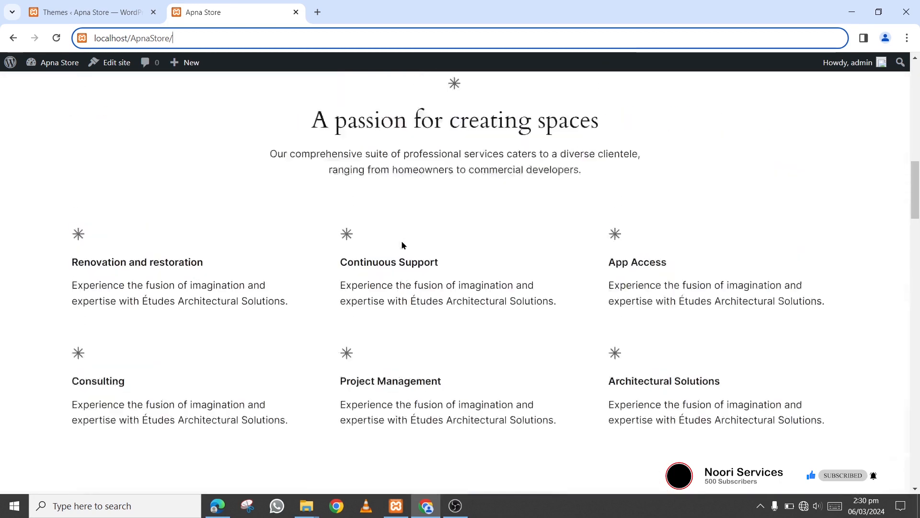
pyautogui.hotkey('ctrl', 'shift', 'Tab')
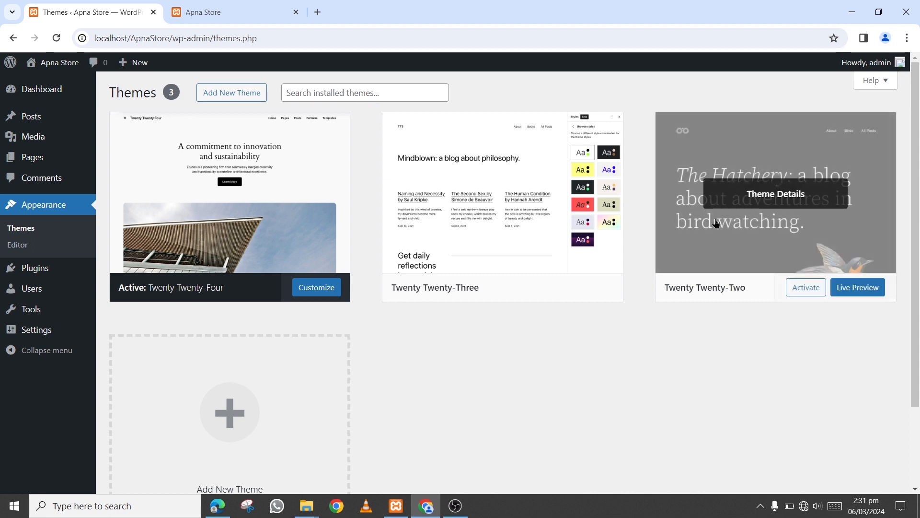
# Delete the inactive Twenty Twenty-Two and Twenty Twenty-Three themes from the site.
pyautogui.click(716, 241)
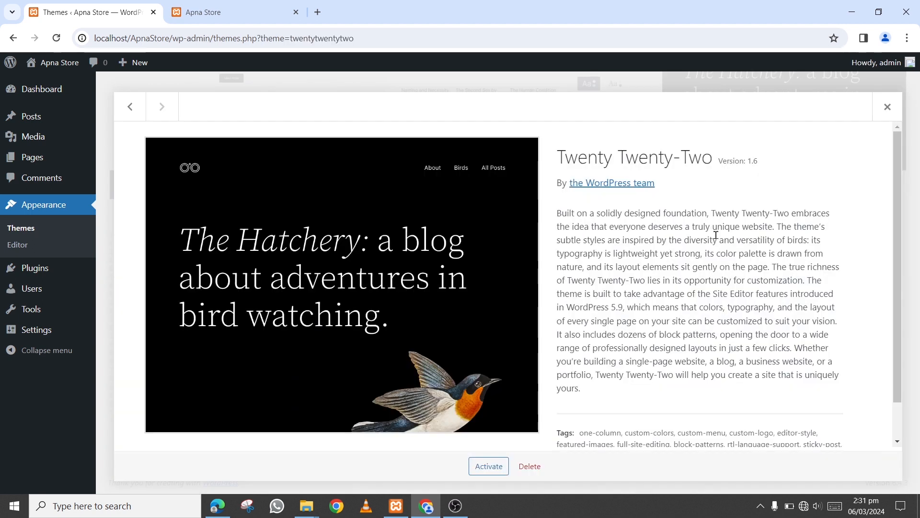
pyautogui.scroll(-1, 575, 413)
pyautogui.click(530, 466)
pyautogui.press('Return')
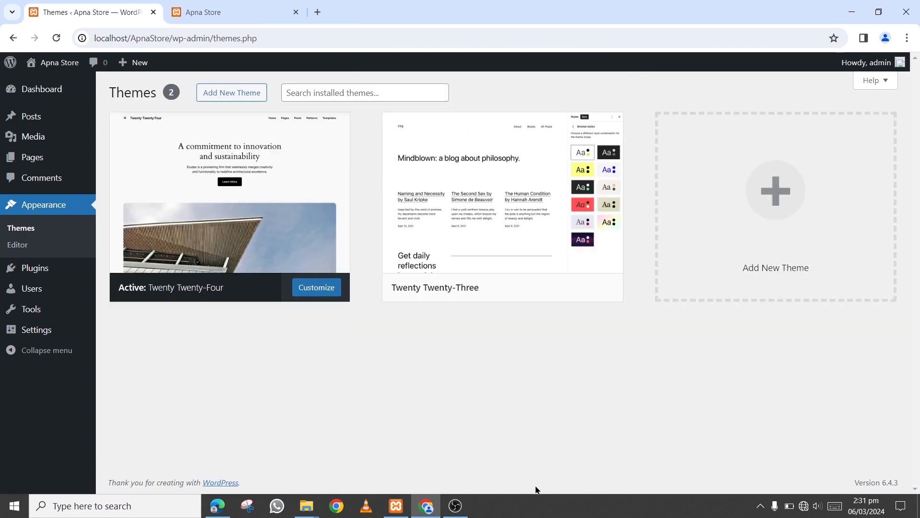
pyautogui.click(508, 194)
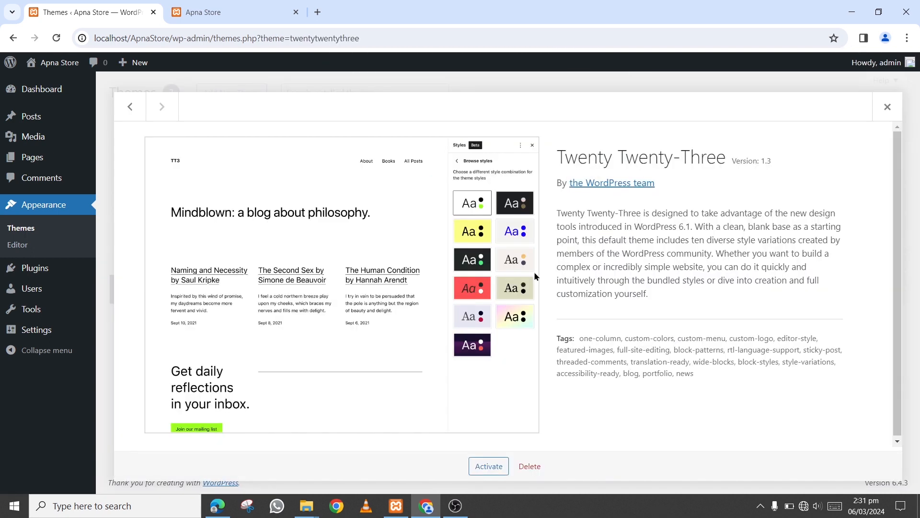
pyautogui.click(529, 466)
pyautogui.press('Return')
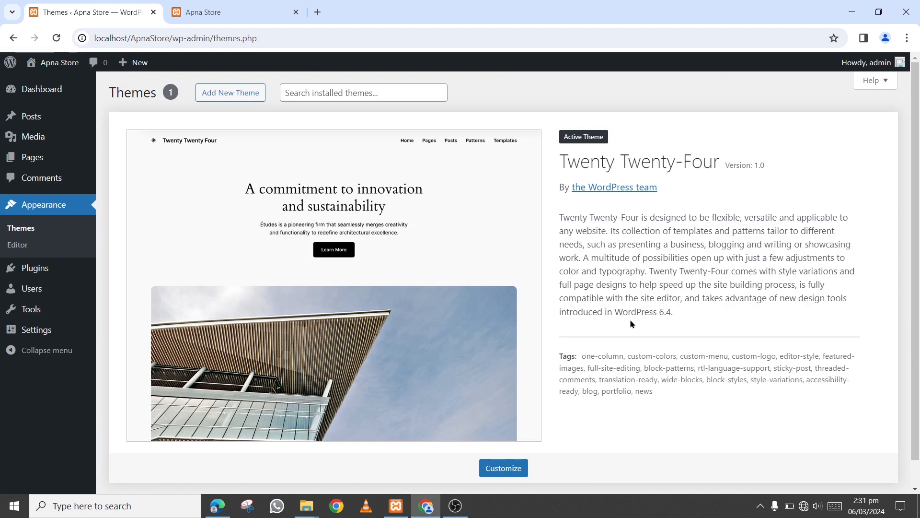
# Start adding a new theme and search the theme directory for "astra".
pyautogui.click(229, 100)
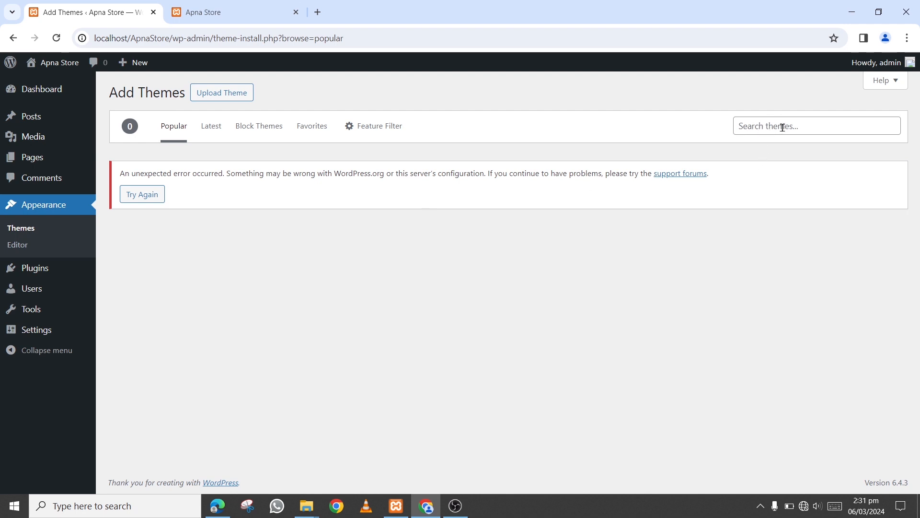
pyautogui.click(764, 128)
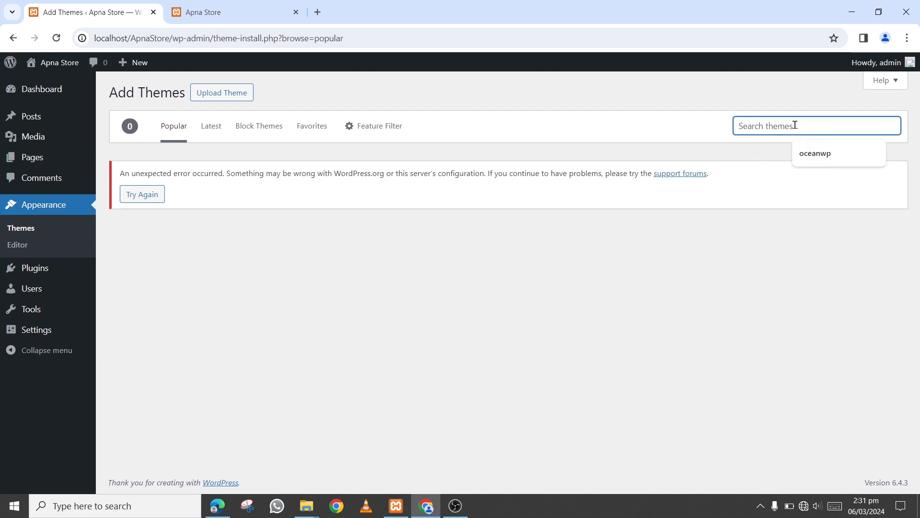
pyautogui.write('astra')
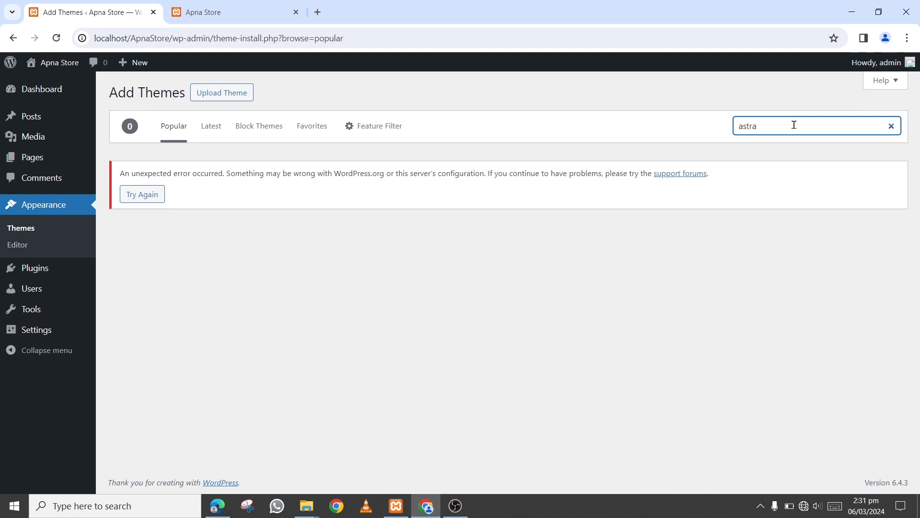
pyautogui.moveTo(764, 129); pyautogui.dragTo(734, 126)
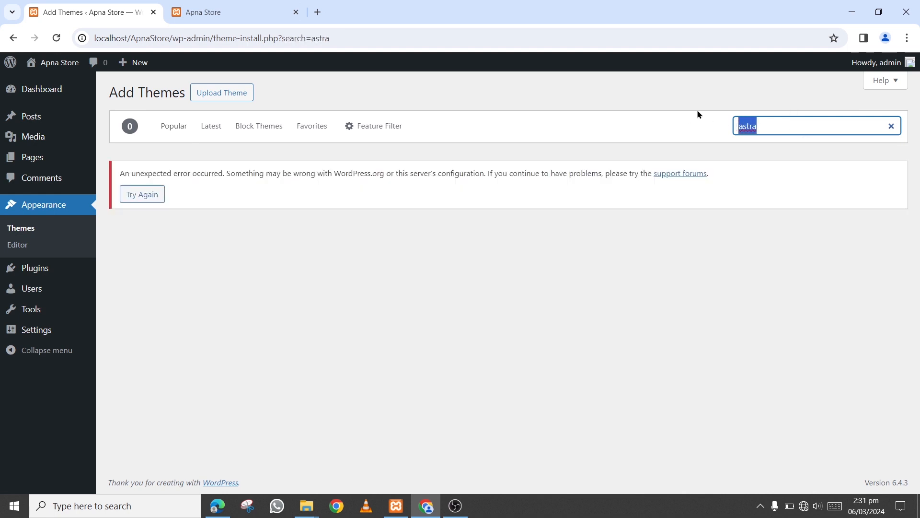
pyautogui.click(597, 94)
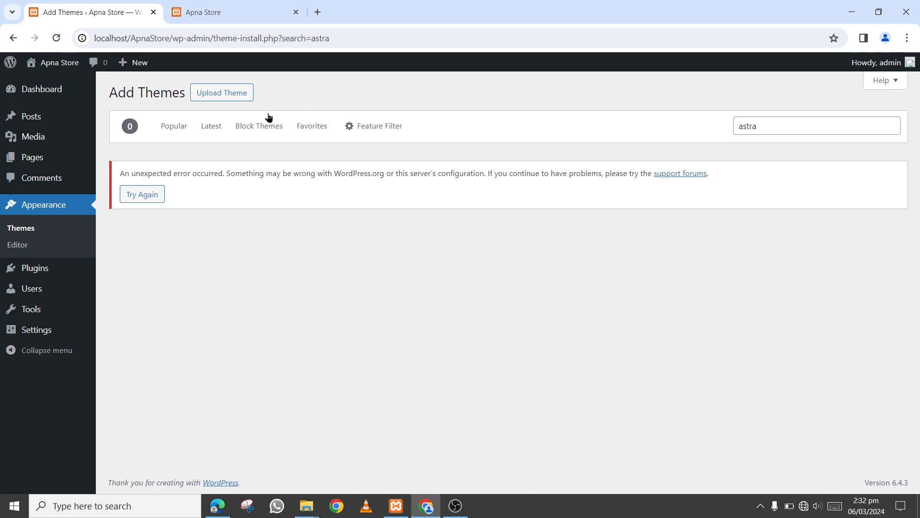
# Upload the astra.4.1.6 zip archive from the WordPress folder as a theme and install it.
pyautogui.click(230, 101)
pyautogui.click(424, 200)
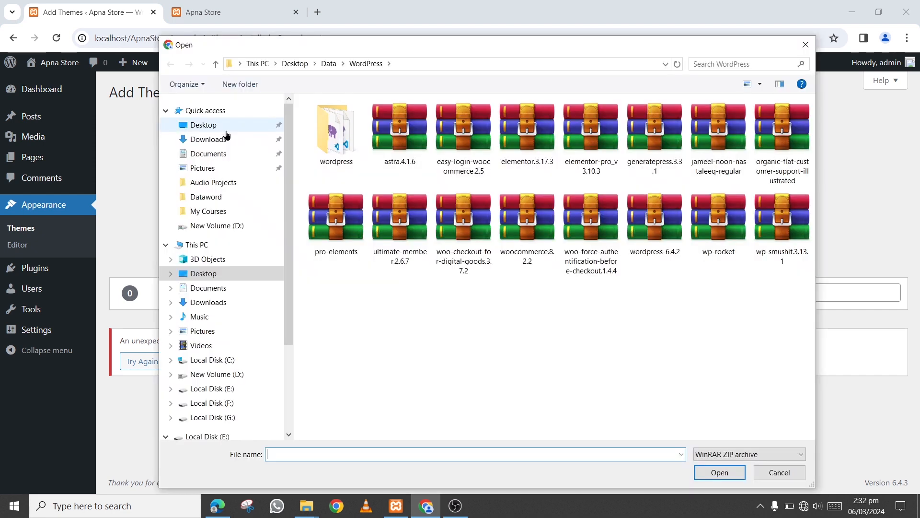
pyautogui.click(203, 125)
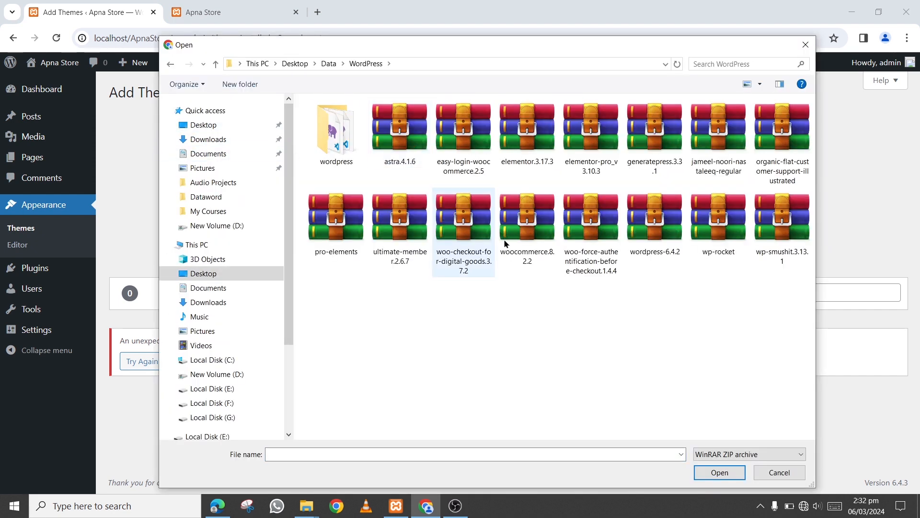
pyautogui.doubleClick(394, 135)
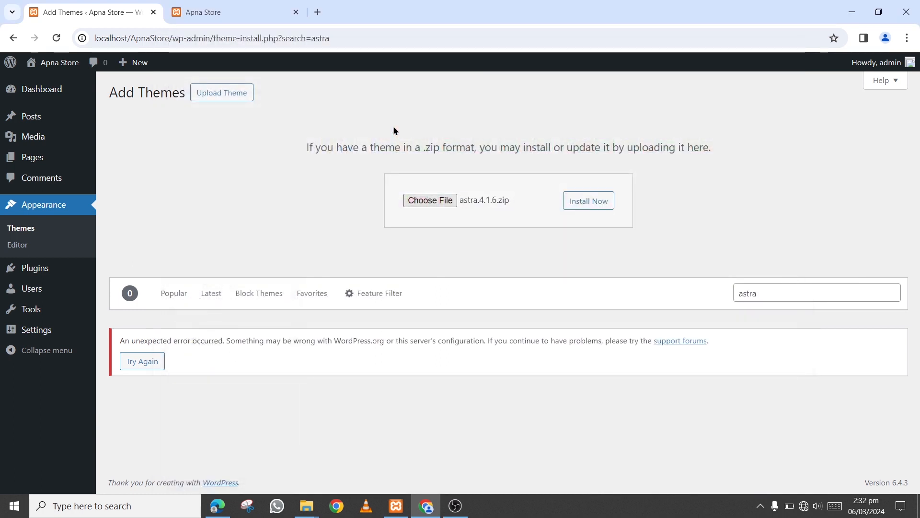
pyautogui.click(590, 211)
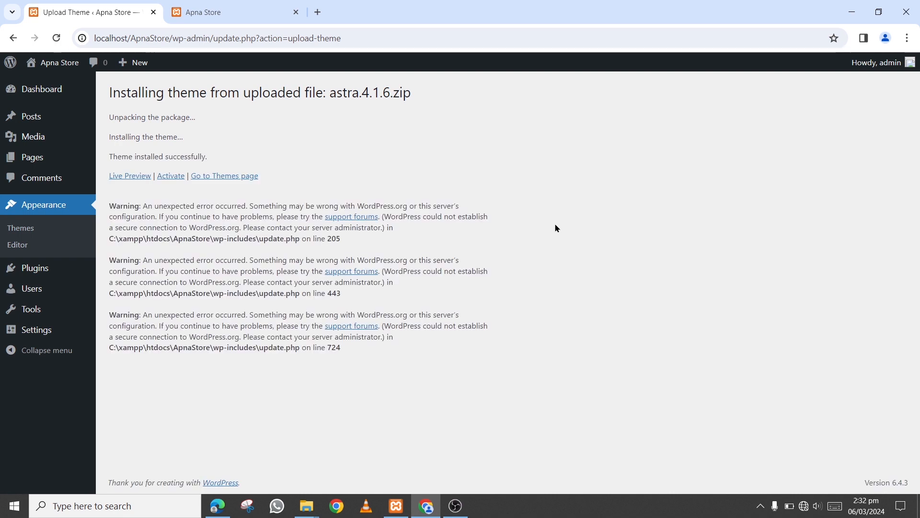
# Activate the newly installed Astra theme.
pyautogui.moveTo(109, 157); pyautogui.dragTo(258, 161)
pyautogui.click(259, 161)
pyautogui.click(178, 178)
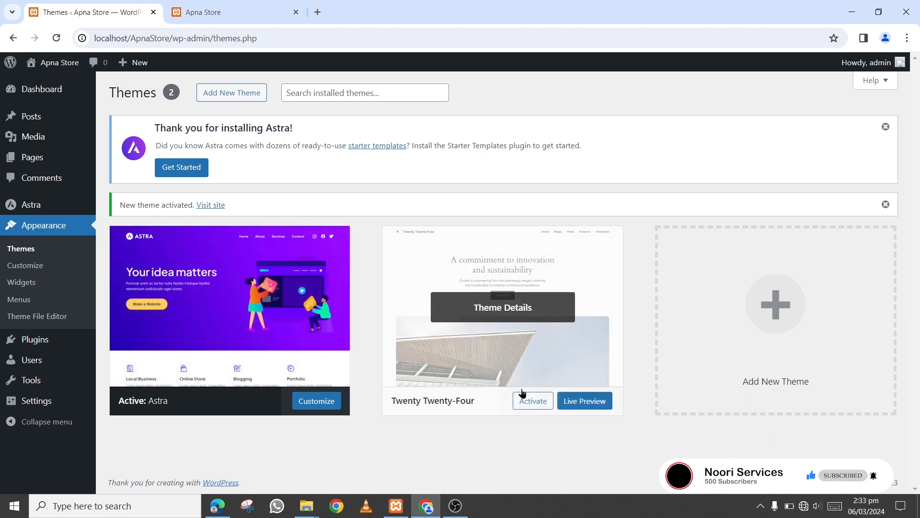
# Delete the inactive Twenty Twenty-Four theme and dismiss the Astra welcome notice.
pyautogui.click(501, 354)
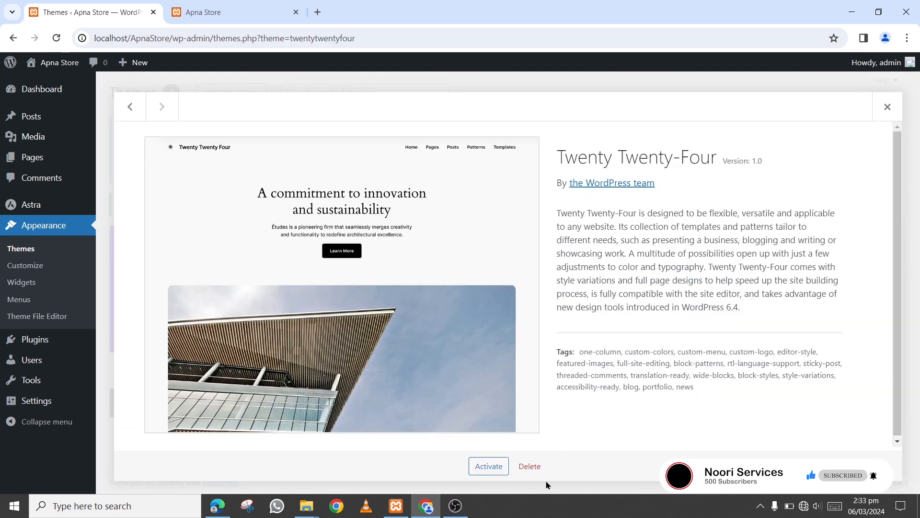
pyautogui.click(530, 466)
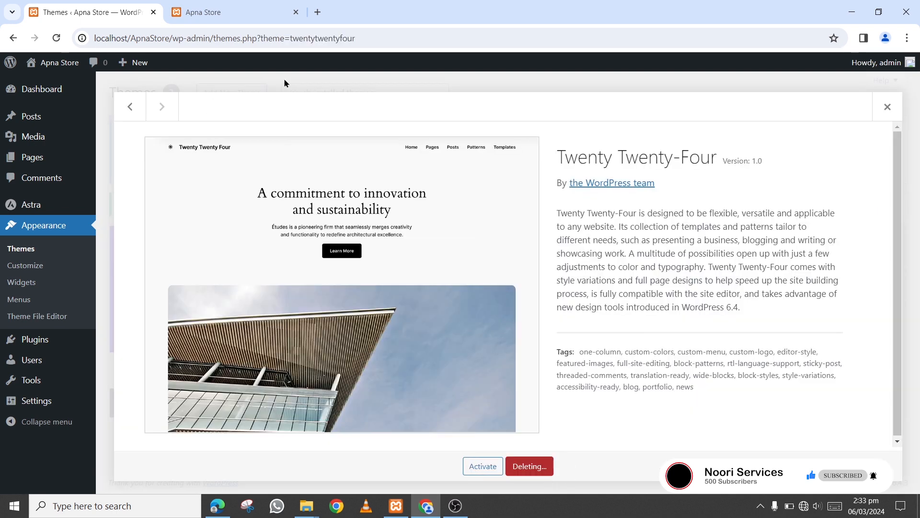
pyautogui.scroll(-3, 476, 300)
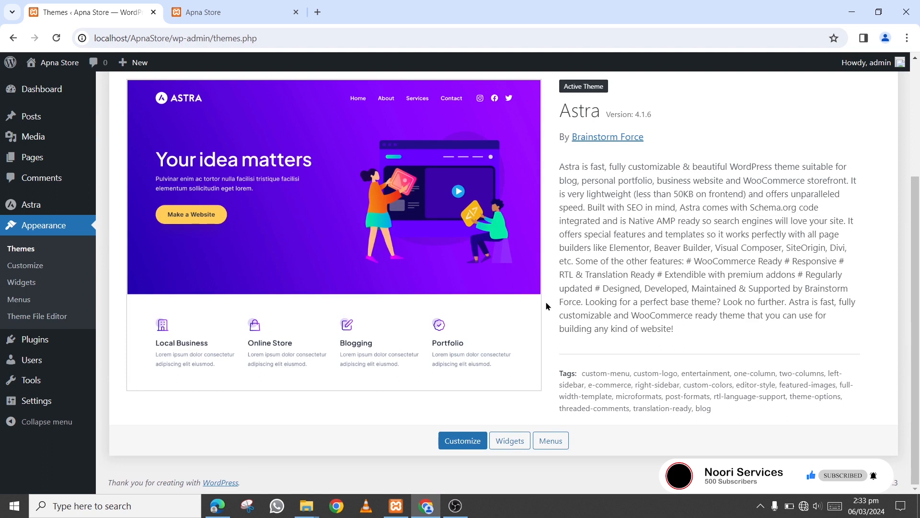
pyautogui.scroll(3, 542, 301)
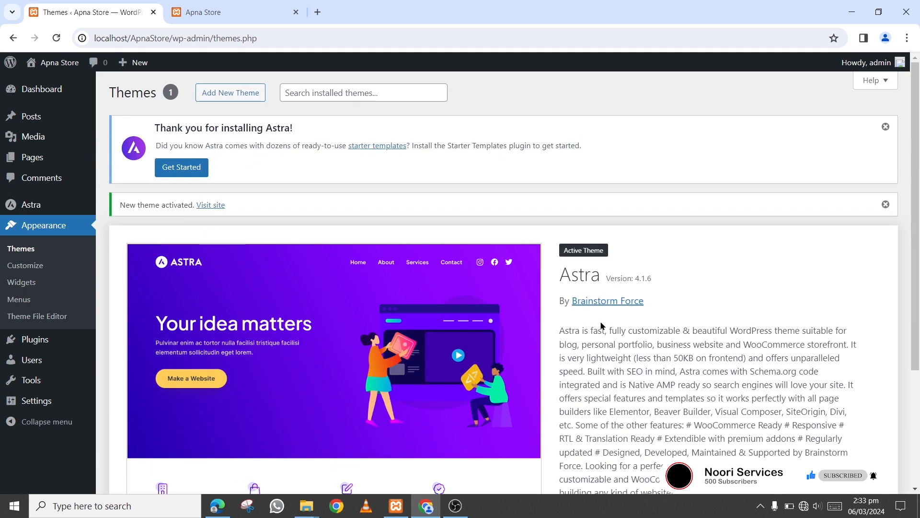
pyautogui.click(886, 126)
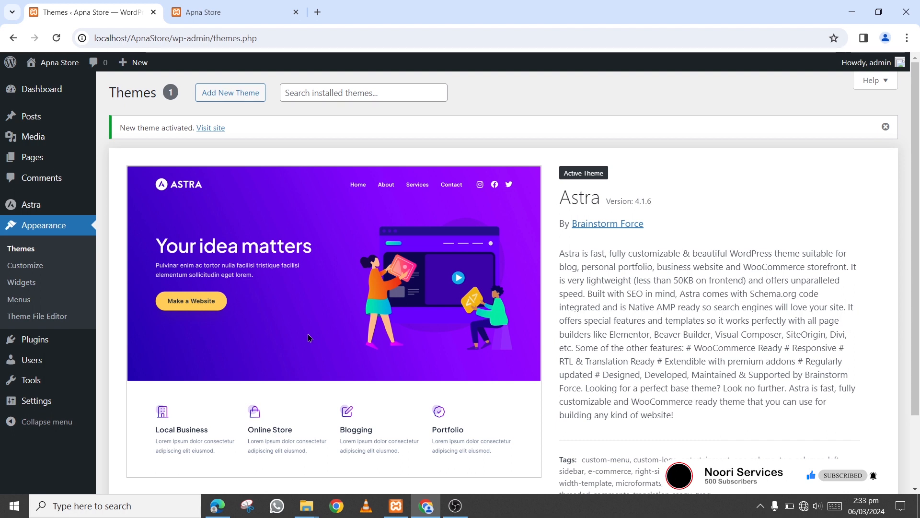
# Look over the Apna Store front page and the active Astra theme's details on the Themes page.
pyautogui.hotkey('ctrl', 'Tab')
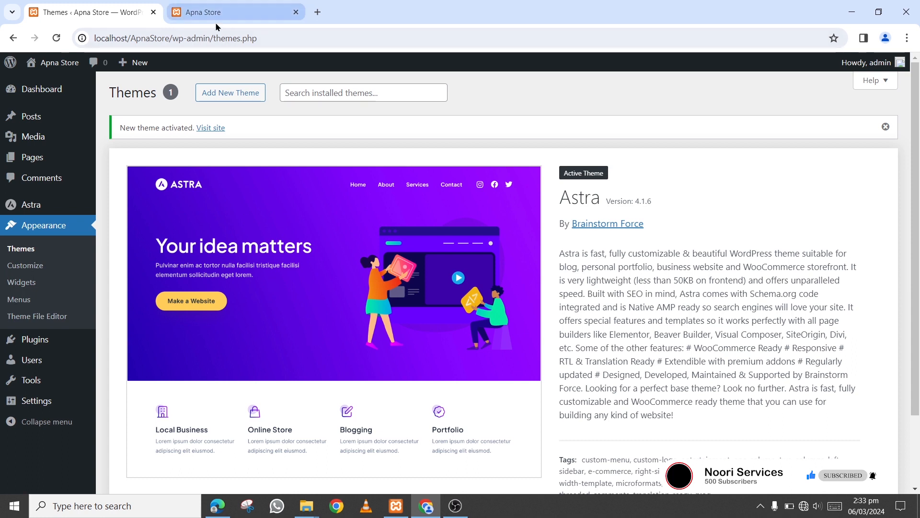
pyautogui.scroll(-10, 406, 299)
pyautogui.scroll(10, 480, 320)
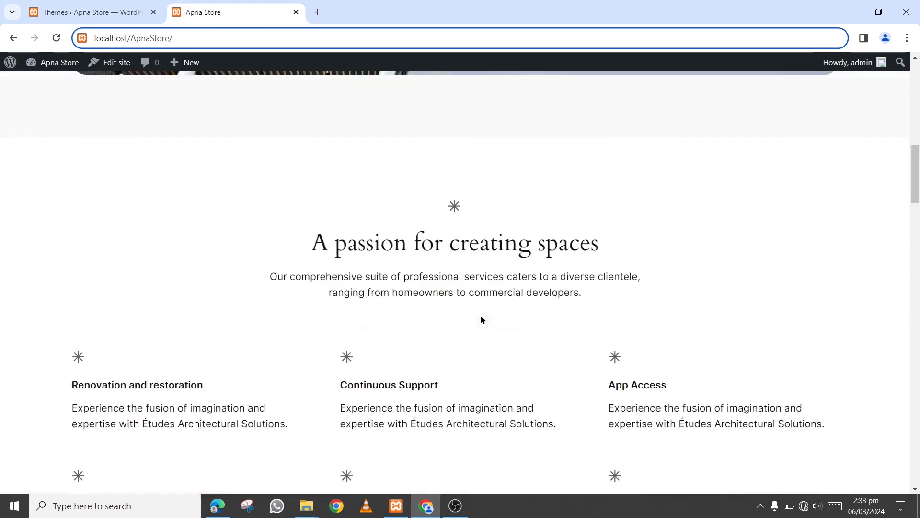
pyautogui.click(120, 9)
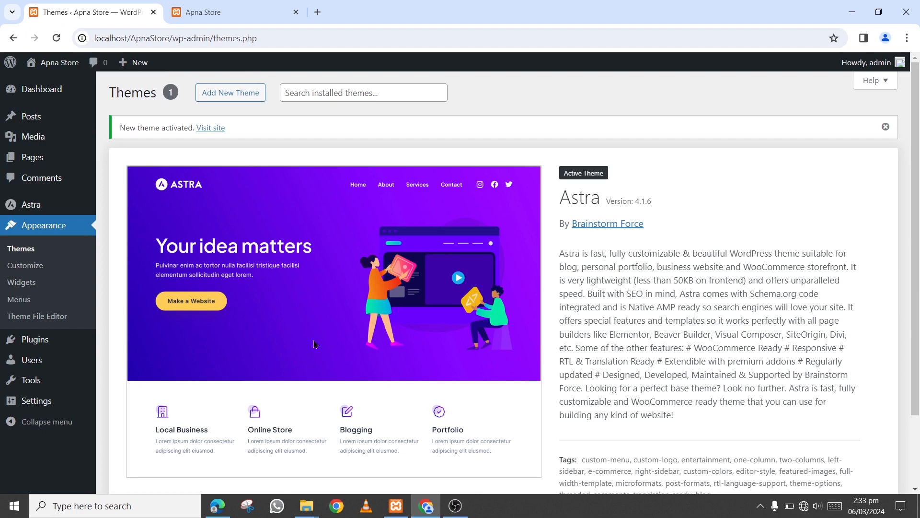
pyautogui.scroll(-1, 302, 326)
pyautogui.scroll(-2, 302, 326)
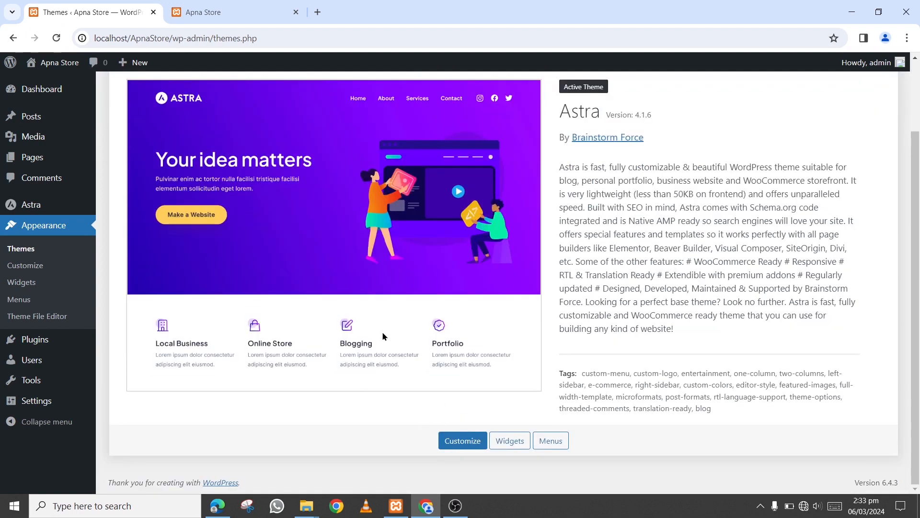
# Reload the Apna Store front page and check the "Powered by Astra WordPress Theme" credit in its footer.
pyautogui.click(211, 12)
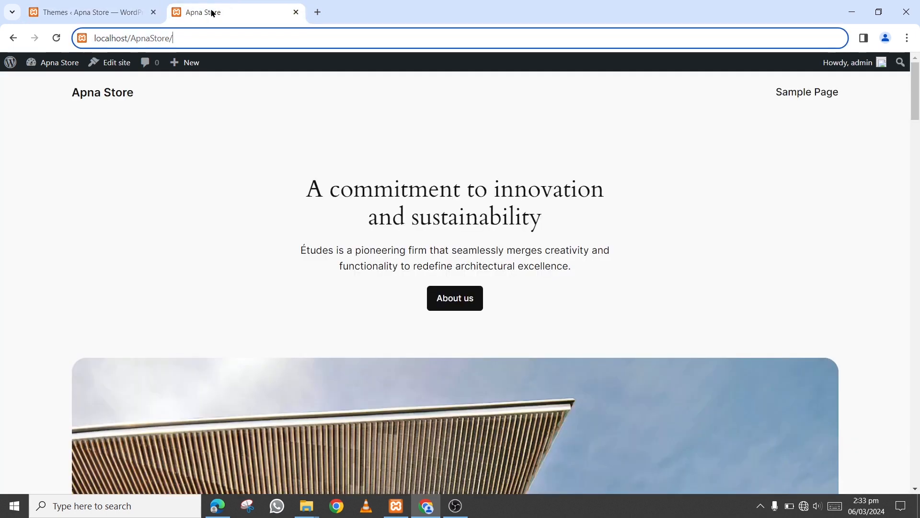
pyautogui.click(60, 37)
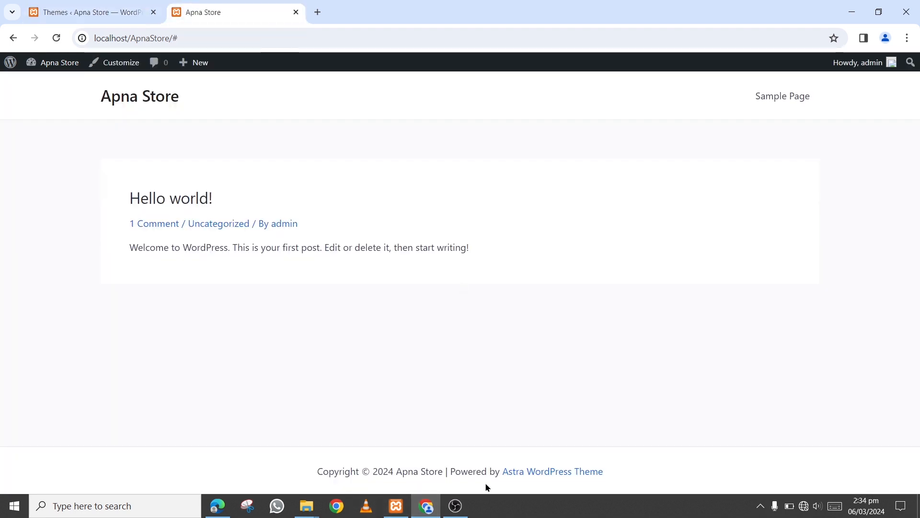
pyautogui.doubleClick(481, 472)
pyautogui.moveTo(487, 471); pyautogui.dragTo(633, 474)
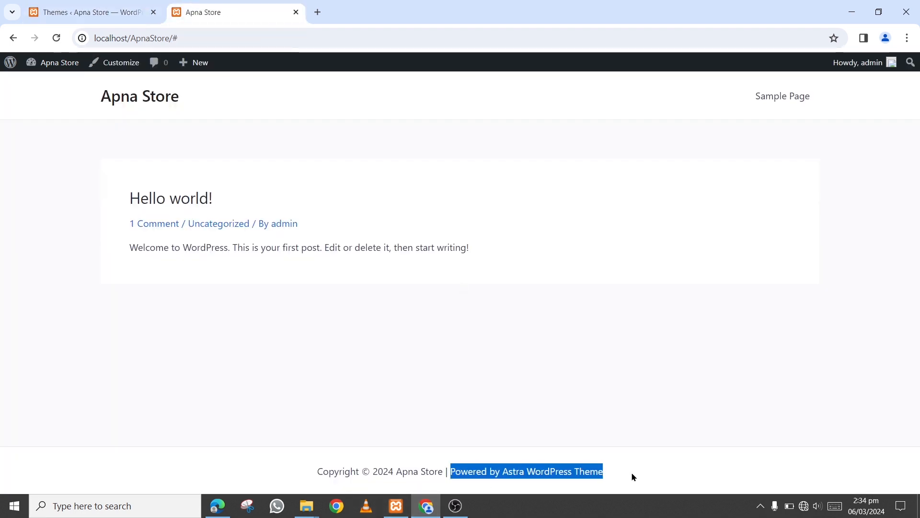
pyautogui.click(630, 462)
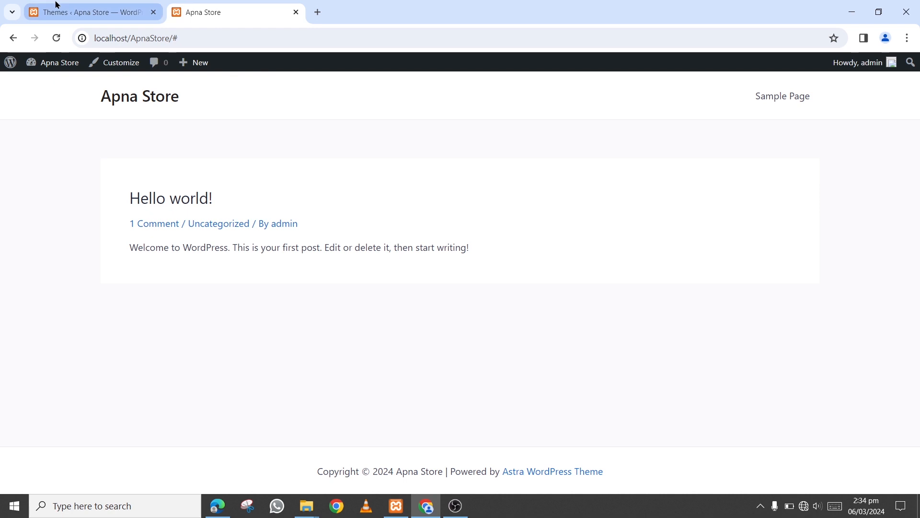
# Switch to the WordPress.pdf course outline in Edge and highlight the Plugin Installation topic.
pyautogui.click(72, 12)
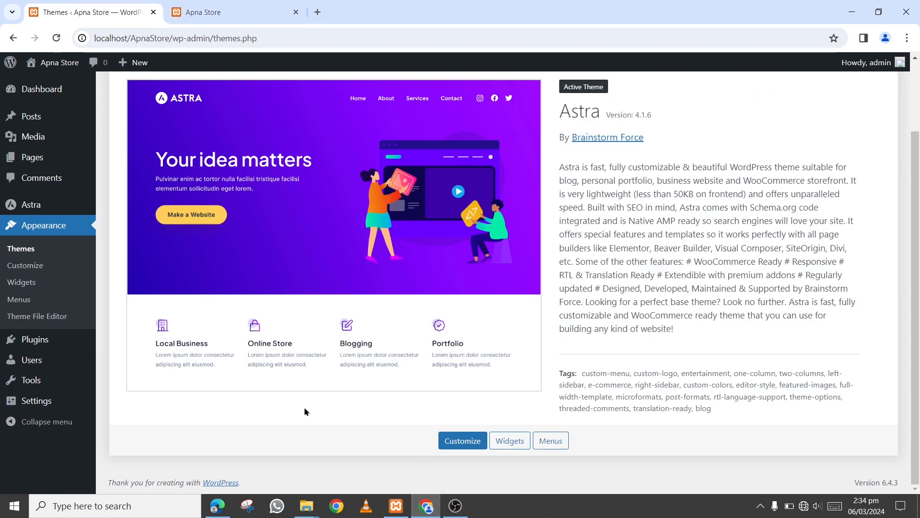
pyautogui.click(218, 504)
pyautogui.click(436, 218)
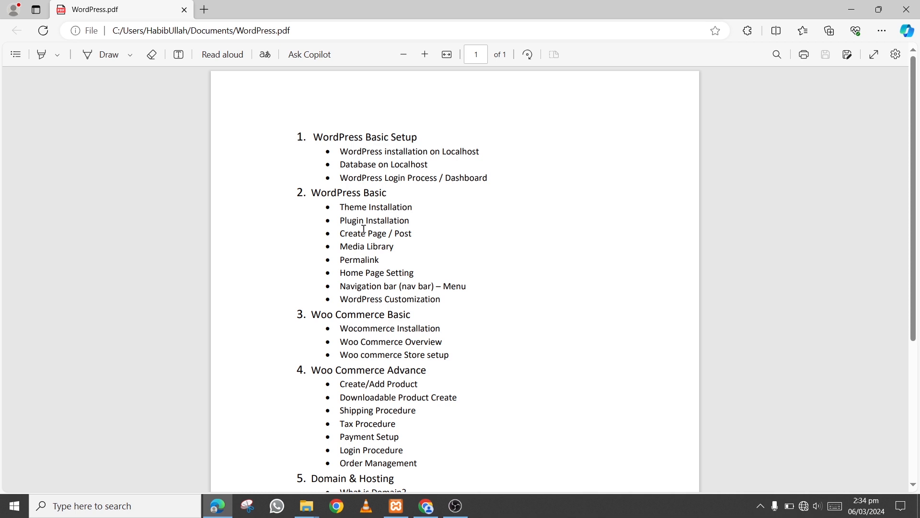
pyautogui.moveTo(338, 221); pyautogui.dragTo(432, 229)
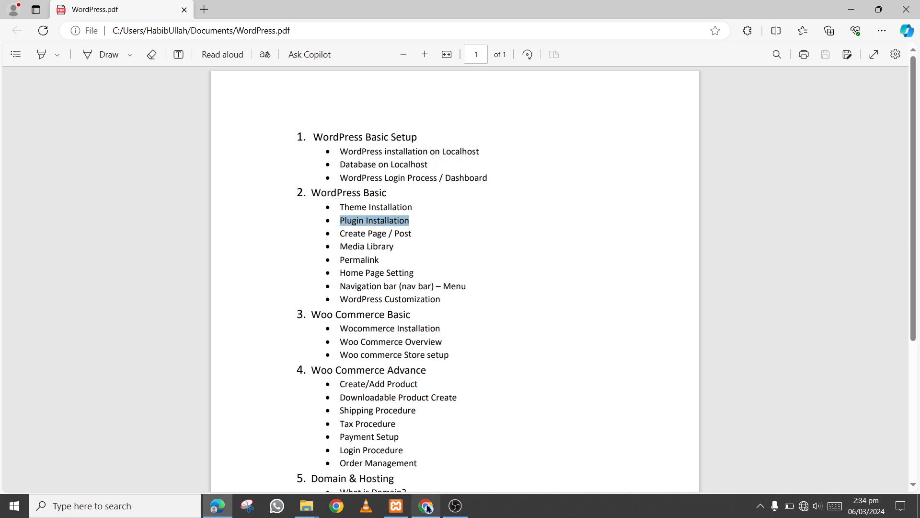
# Switch back to the WordPress admin in Chrome and delete the Akismet Anti-spam and Hello Dolly plugins.
pyautogui.click(426, 506)
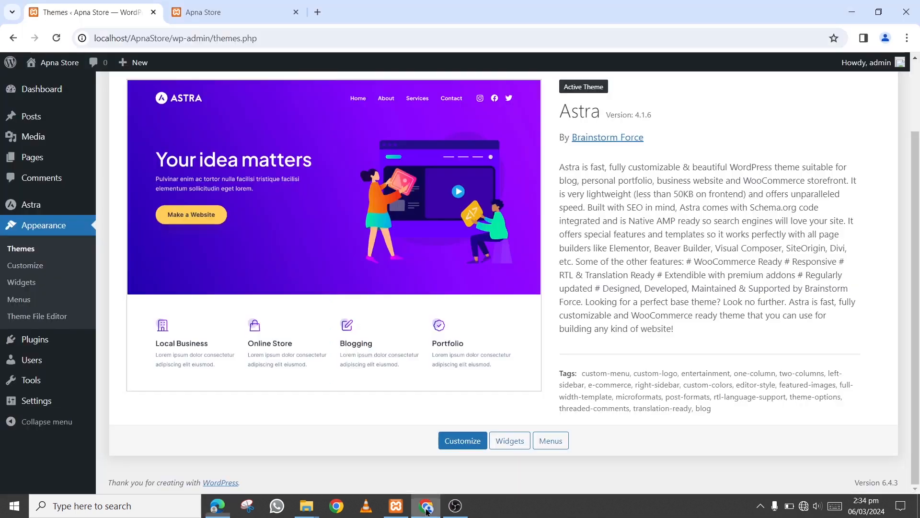
pyautogui.click(44, 88)
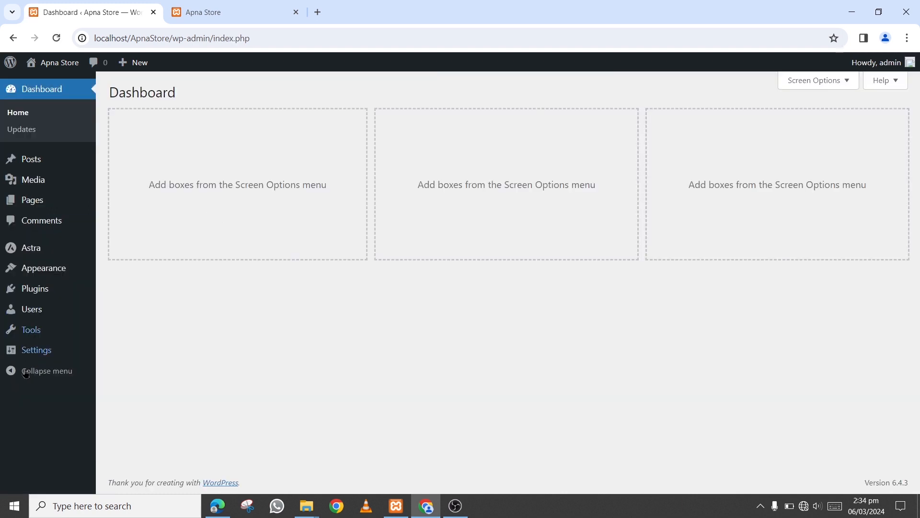
pyautogui.click(30, 294)
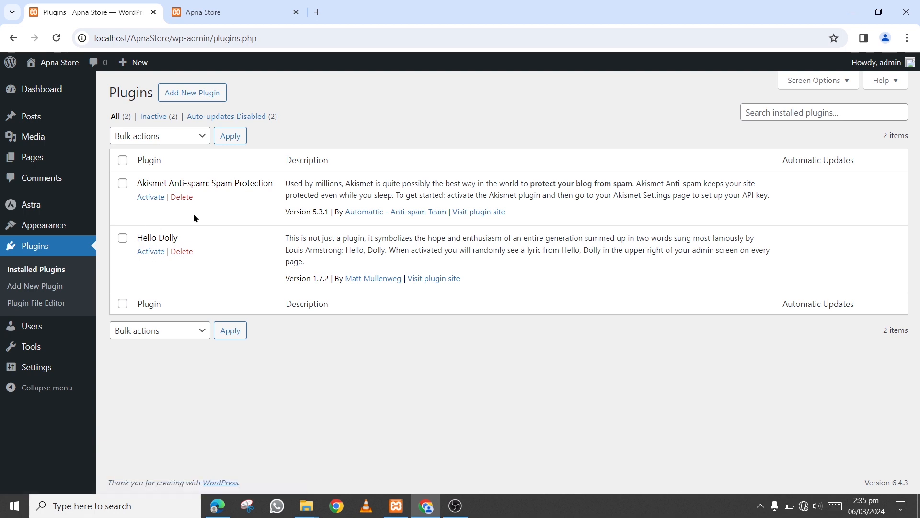
pyautogui.click(181, 197)
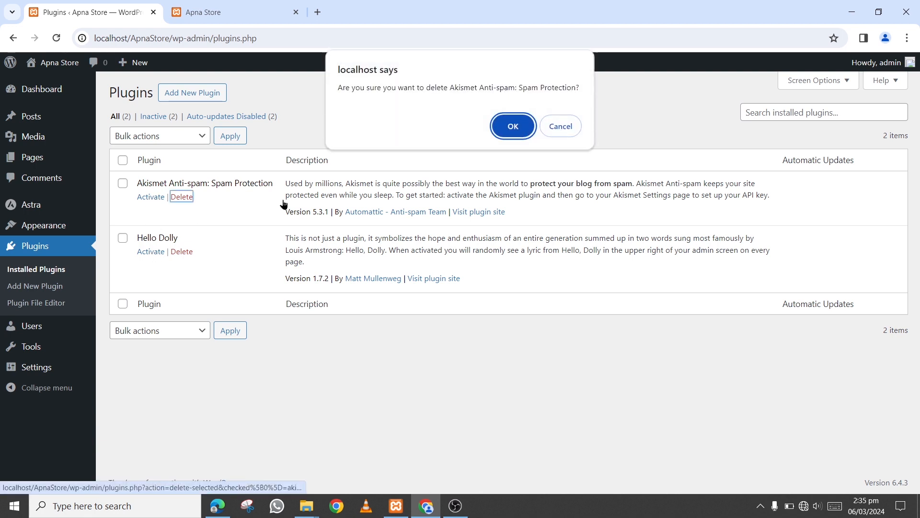
pyautogui.press('Return')
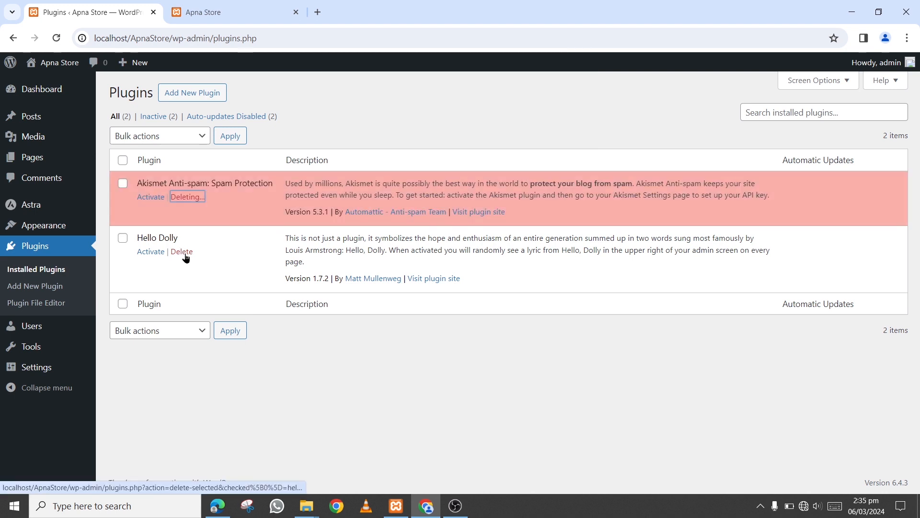
pyautogui.click(182, 220)
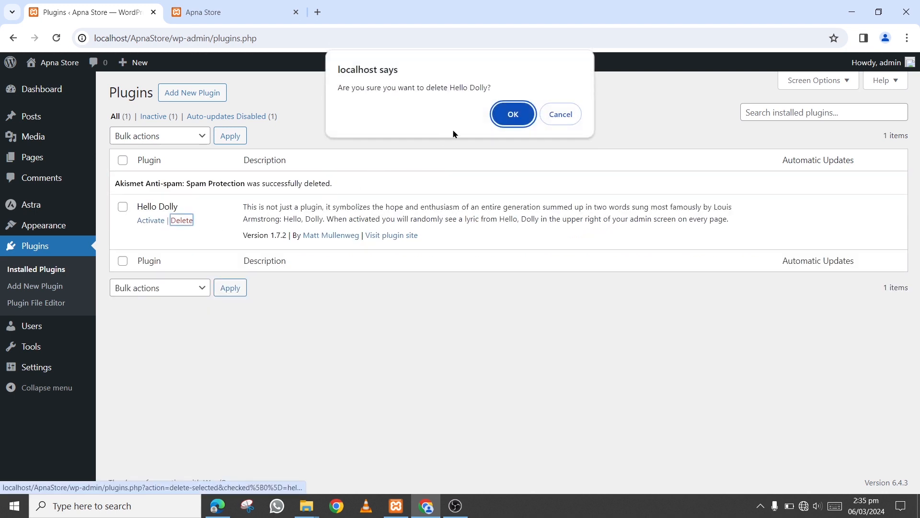
pyautogui.click(514, 115)
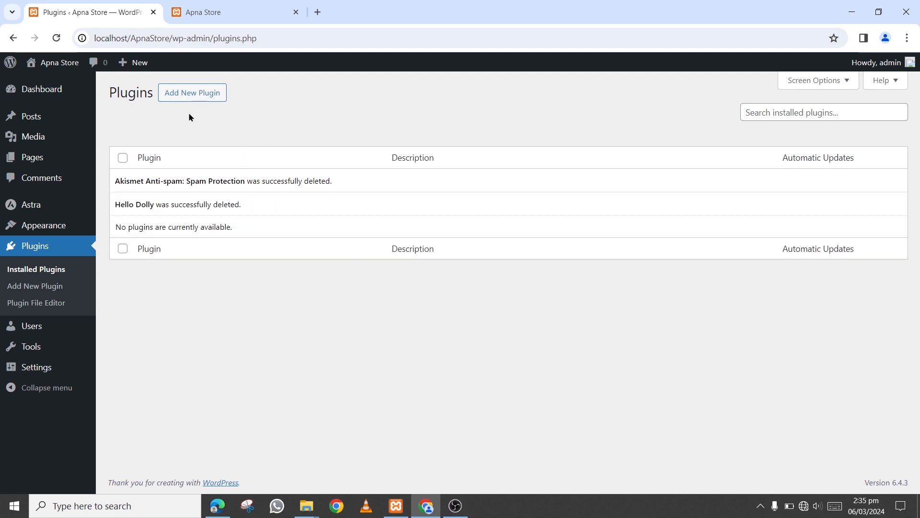
# Start adding a new plugin and search the plugin directory for "elementor".
pyautogui.click(190, 98)
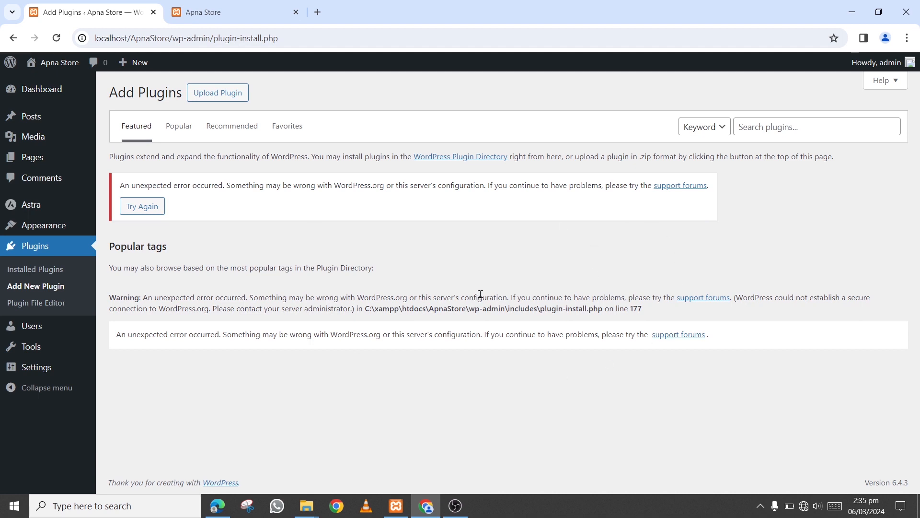
pyautogui.click(813, 127)
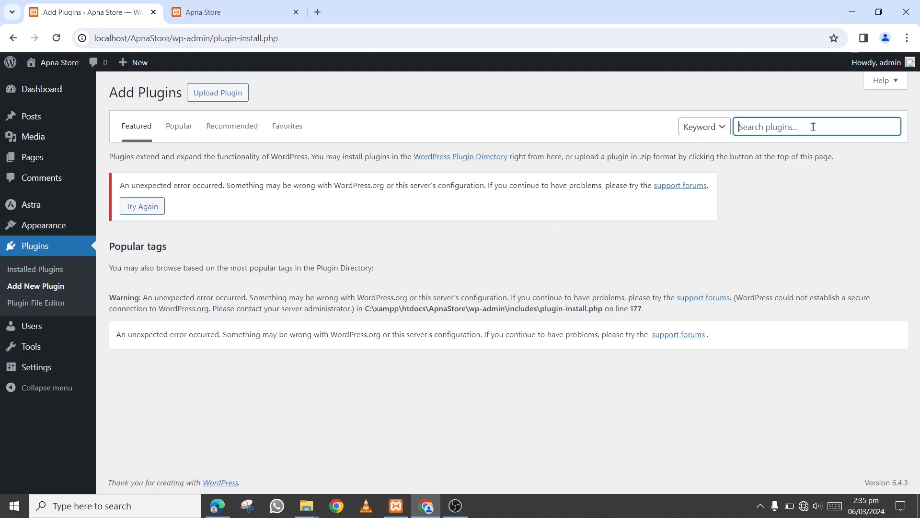
pyautogui.click(818, 154)
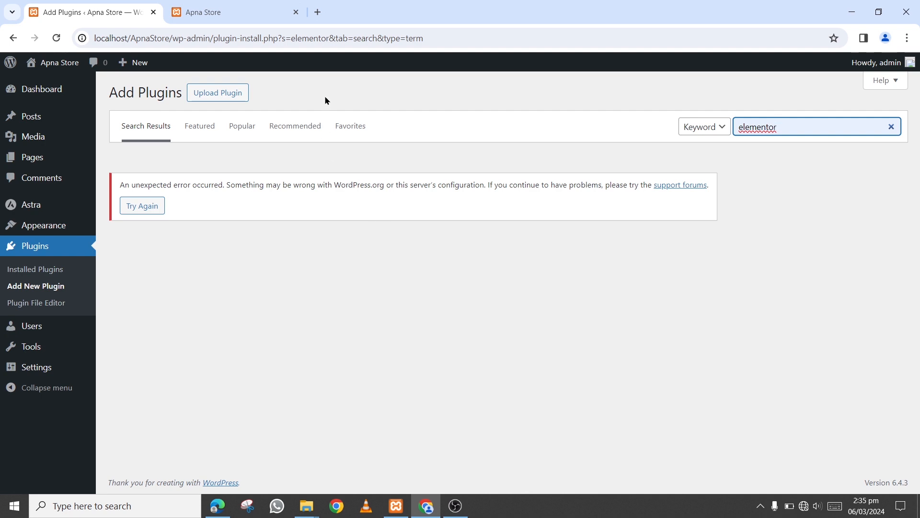
# Upload elementor.3.19.4.zip from the Desktop as a plugin and install it.
pyautogui.click(227, 102)
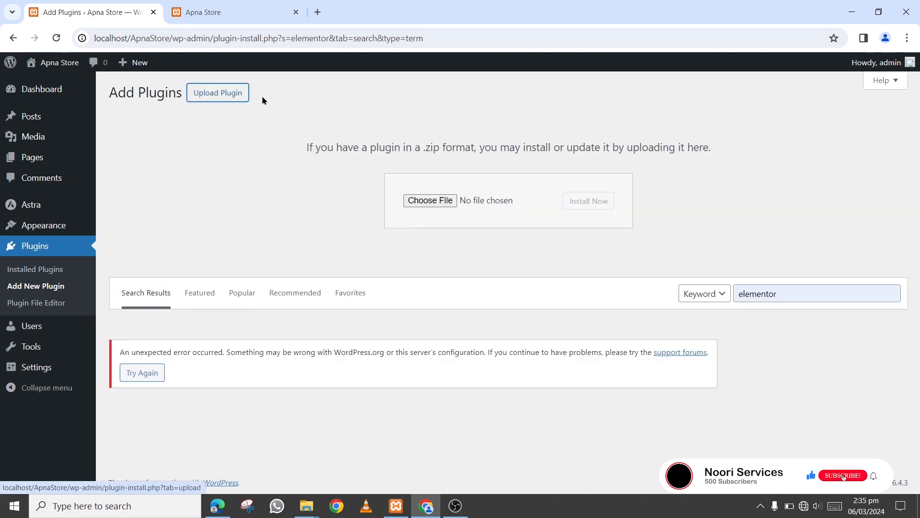
pyautogui.click(428, 199)
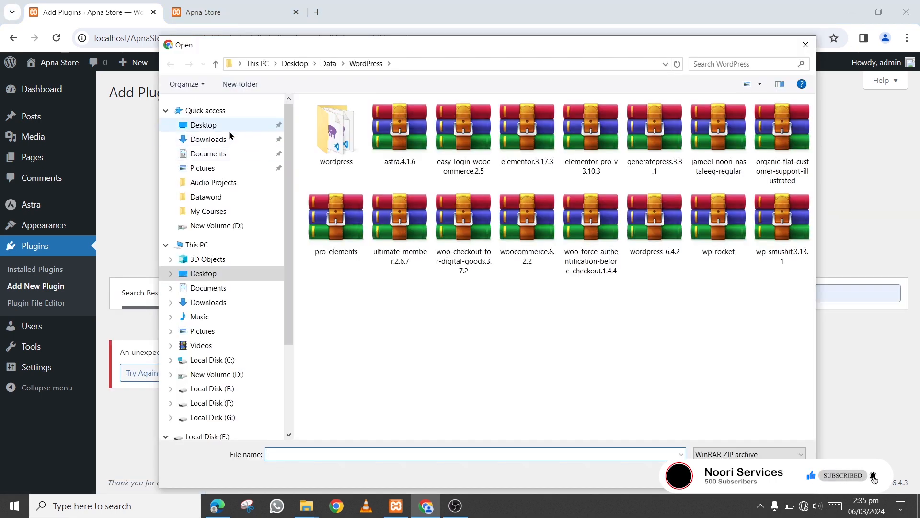
pyautogui.click(229, 128)
pyautogui.doubleClick(505, 137)
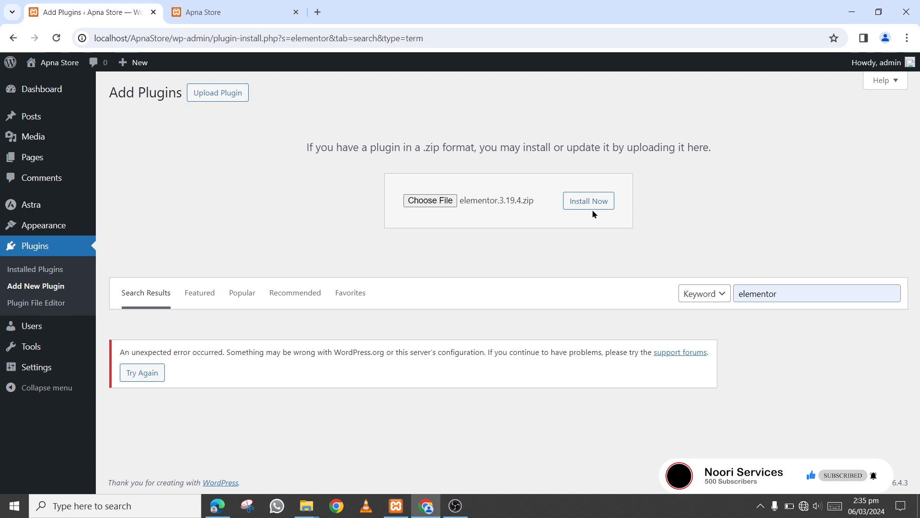
pyautogui.click(593, 209)
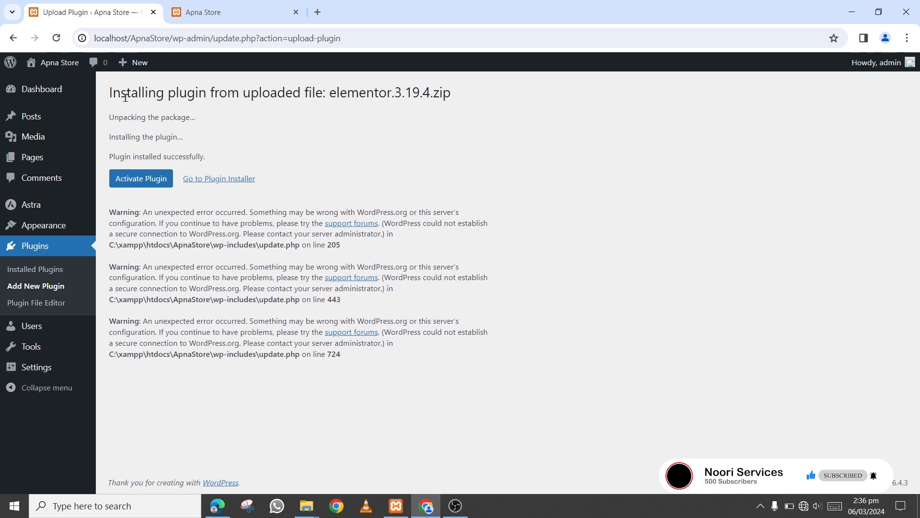
# Check the installation message and activate the newly installed Elementor plugin.
pyautogui.moveTo(122, 152); pyautogui.dragTo(206, 157)
pyautogui.click(228, 158)
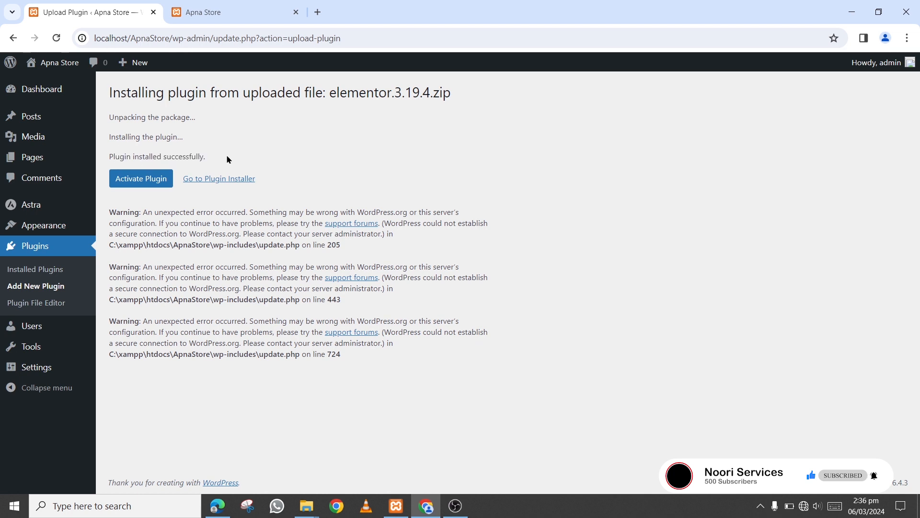
pyautogui.click(144, 185)
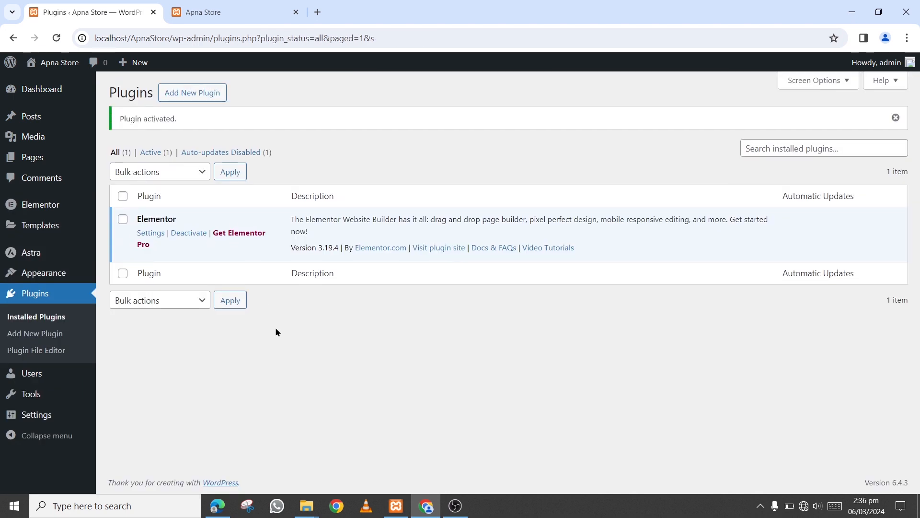
# Switch to the WordPress.pdf outline in Edge and highlight the Theme Installation and Plugin Installation topics in turn.
pyautogui.click(219, 506)
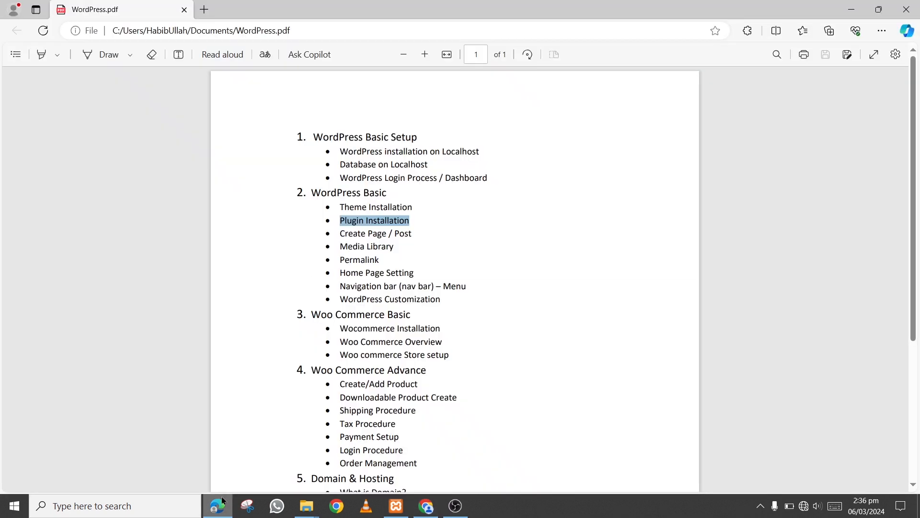
pyautogui.click(499, 226)
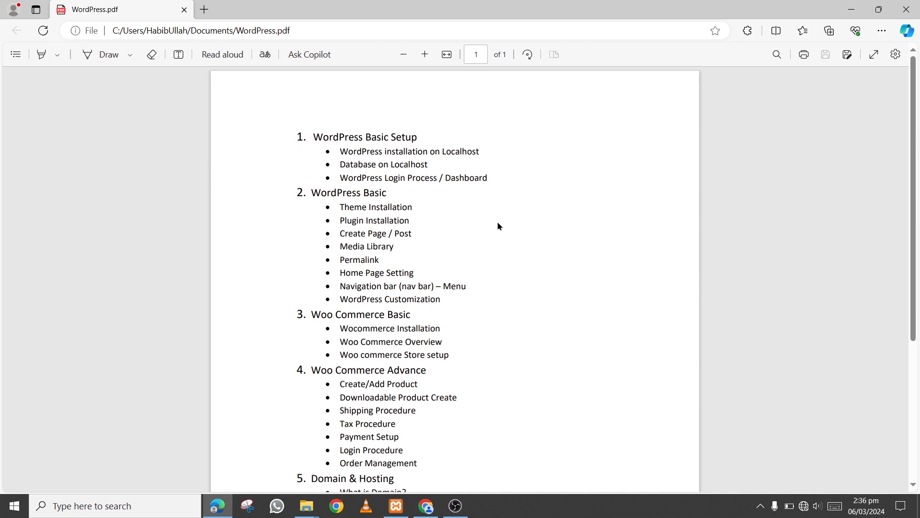
pyautogui.moveTo(344, 208); pyautogui.dragTo(409, 208)
pyautogui.moveTo(342, 220); pyautogui.dragTo(420, 224)
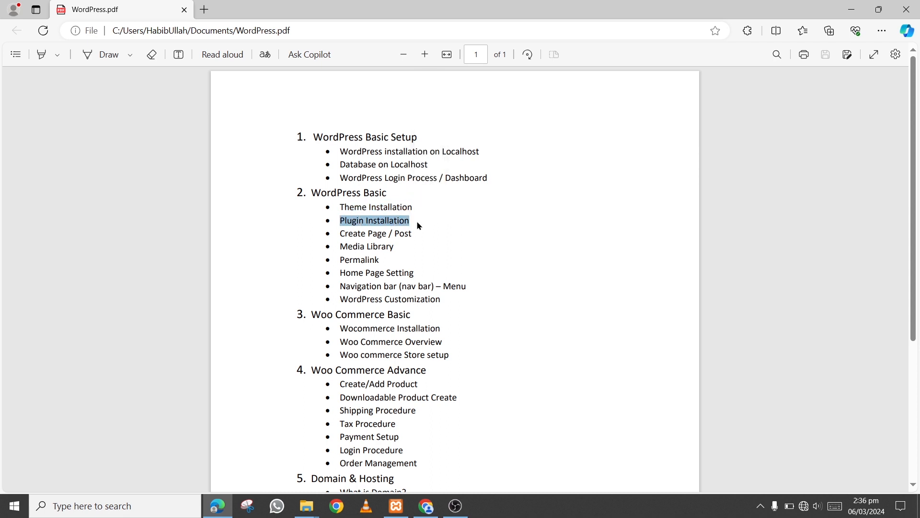
# Highlight the Create Page / Post topic in the WordPress.pdf outline and switch back to Chrome.
pyautogui.click(444, 234)
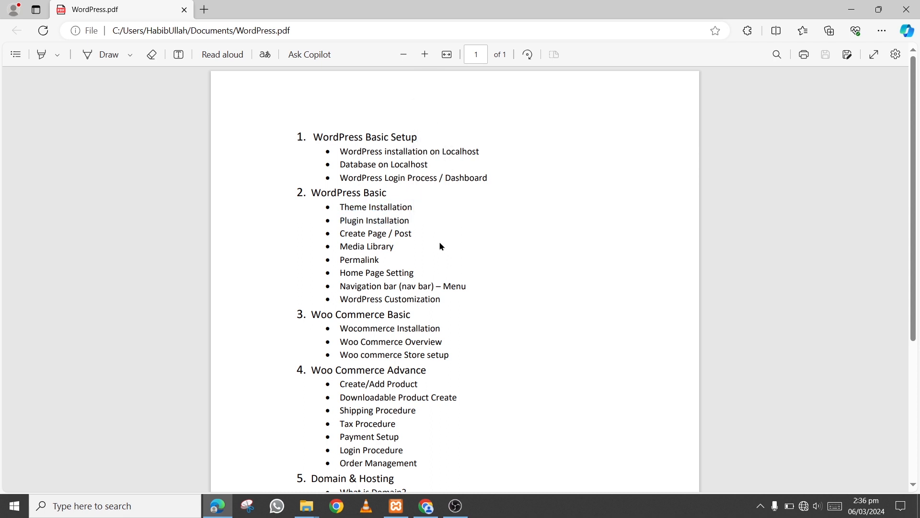
pyautogui.moveTo(339, 234); pyautogui.dragTo(409, 236)
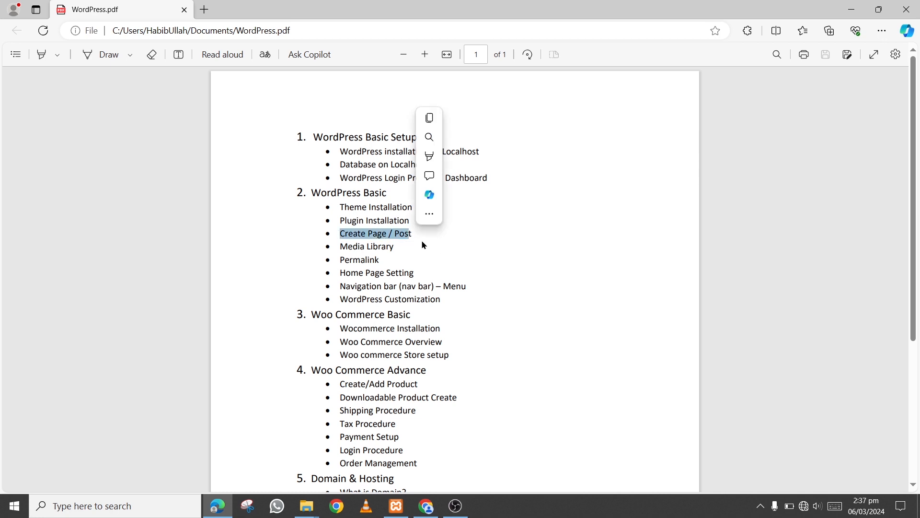
pyautogui.click(421, 507)
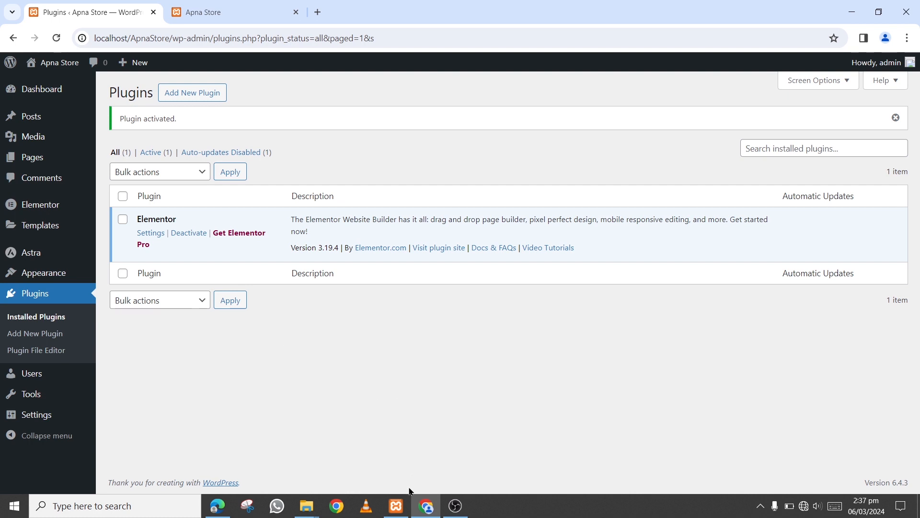
# Open the DigiSkillLearning example site at localhost/wordpress in a new tab and look through its home page and Blog section.
pyautogui.click(317, 12)
pyautogui.click(135, 4)
pyautogui.click(380, 10)
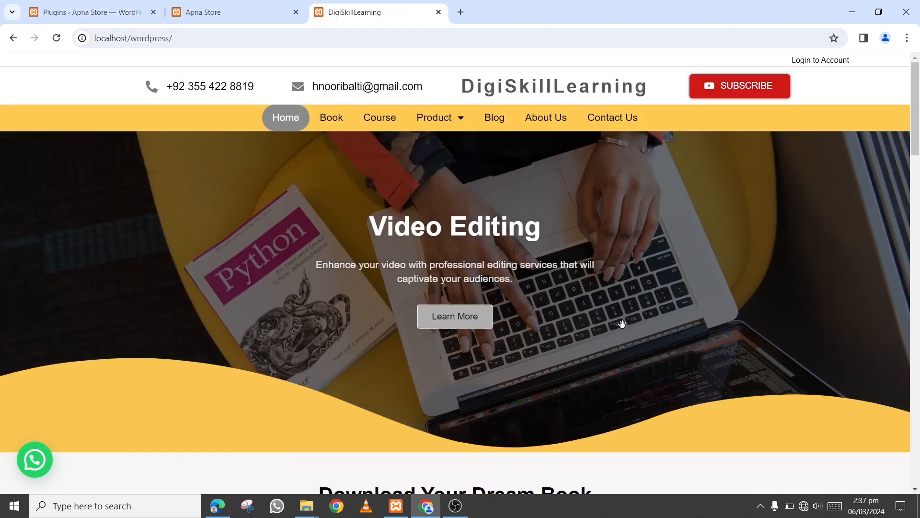
pyautogui.scroll(-4, 628, 326)
pyautogui.scroll(5, 631, 325)
pyautogui.scroll(-8, 530, 302)
pyautogui.scroll(-6, 530, 297)
pyautogui.scroll(12, 528, 297)
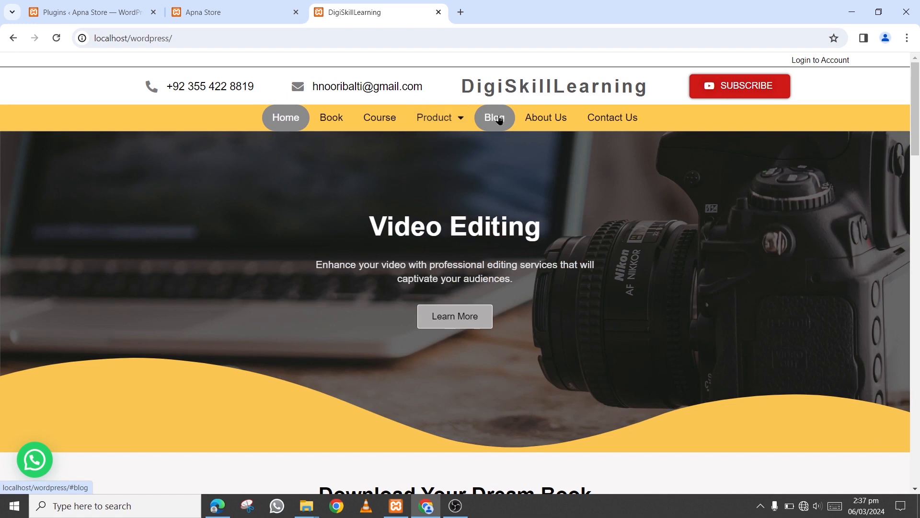
pyautogui.click(499, 119)
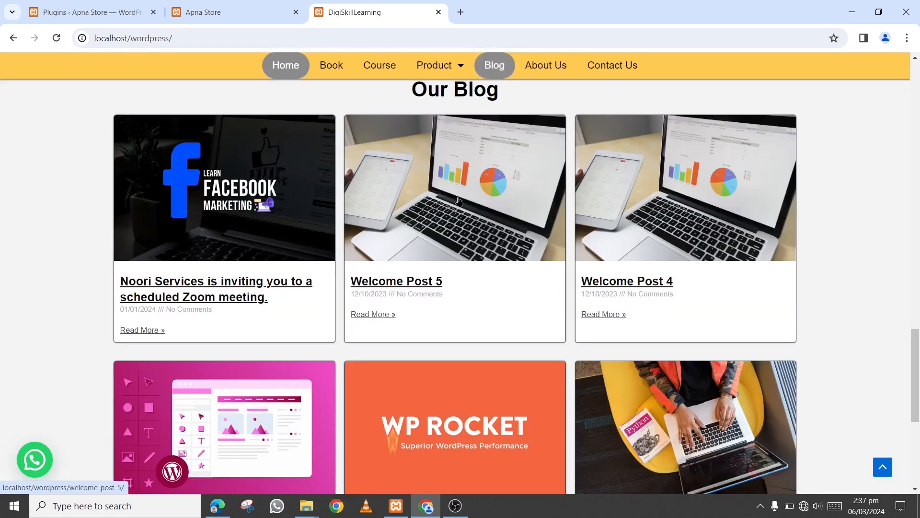
pyautogui.scroll(15, 458, 201)
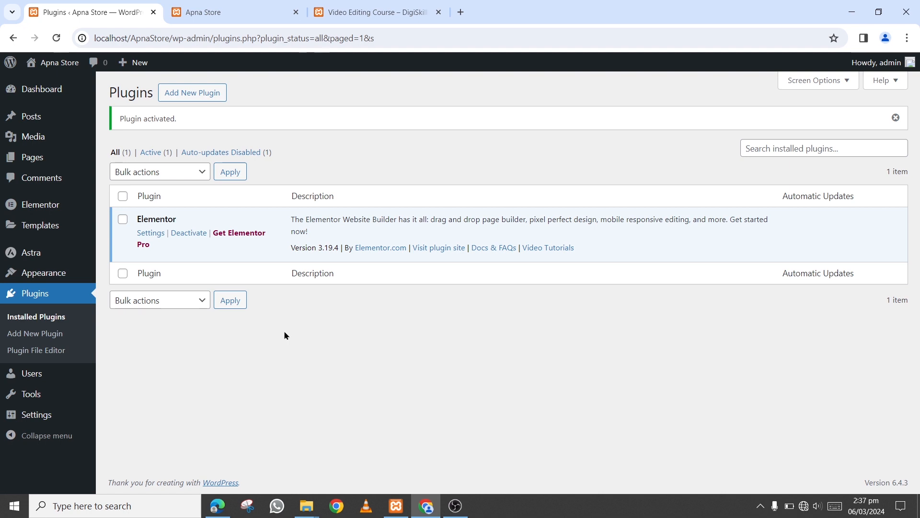
# Open the list of all pages in the Apna Store admin and close the example website's tab.
pyautogui.click(54, 96)
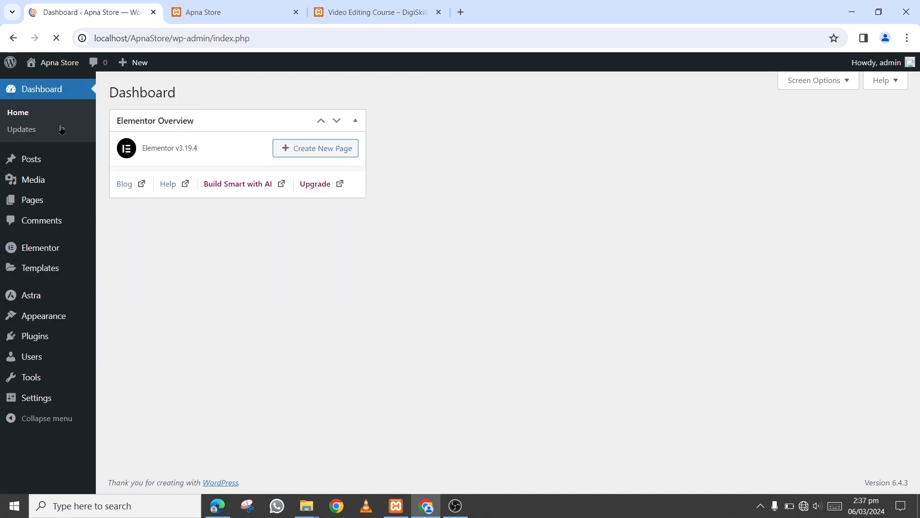
pyautogui.click(29, 207)
pyautogui.click(374, 12)
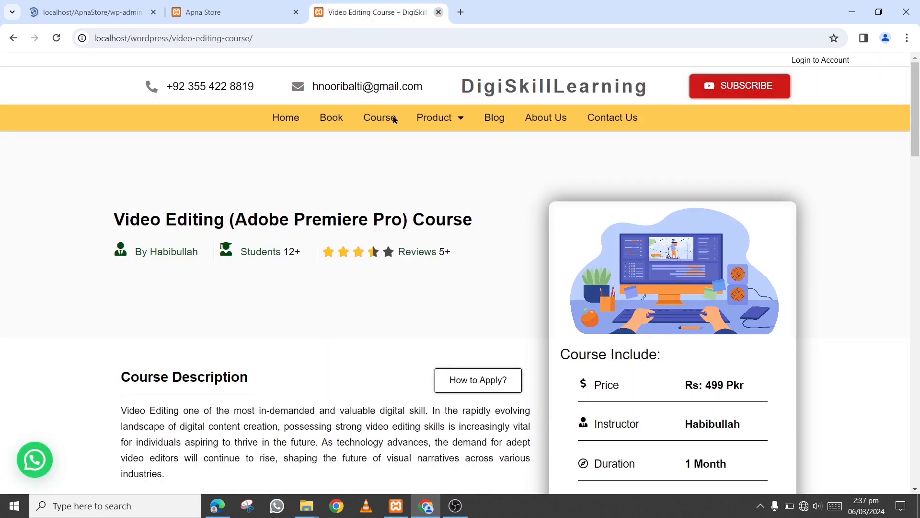
pyautogui.click(439, 12)
pyautogui.click(119, 12)
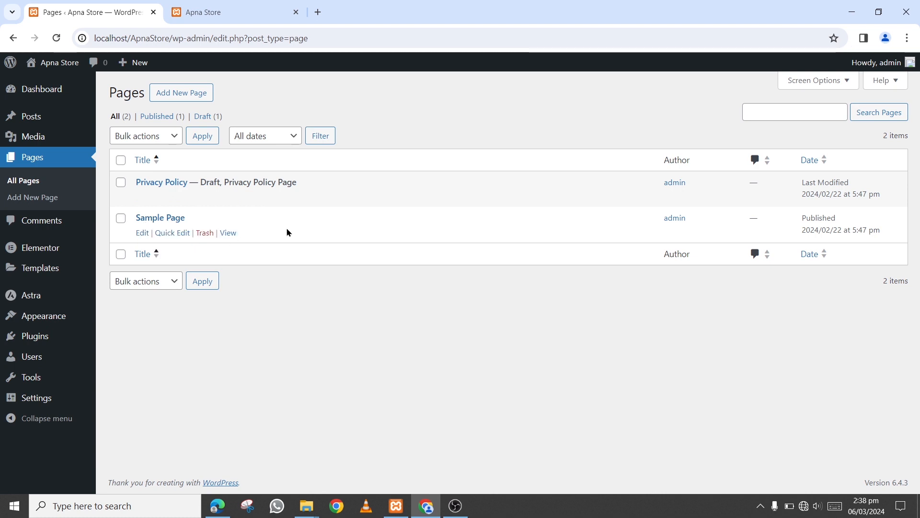
# Move the default Privacy Policy and Sample Page pages to the trash with a bulk action.
pyautogui.click(121, 161)
pyautogui.click(153, 137)
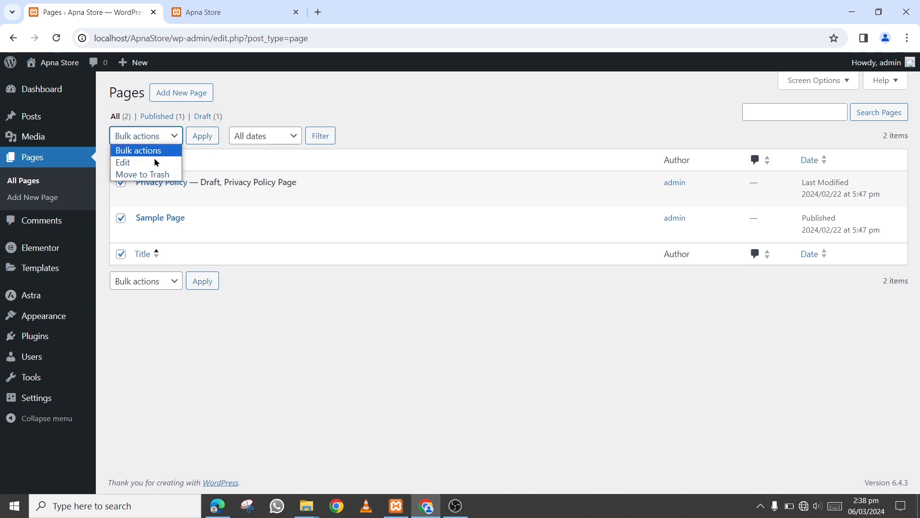
pyautogui.click(142, 174)
pyautogui.click(202, 136)
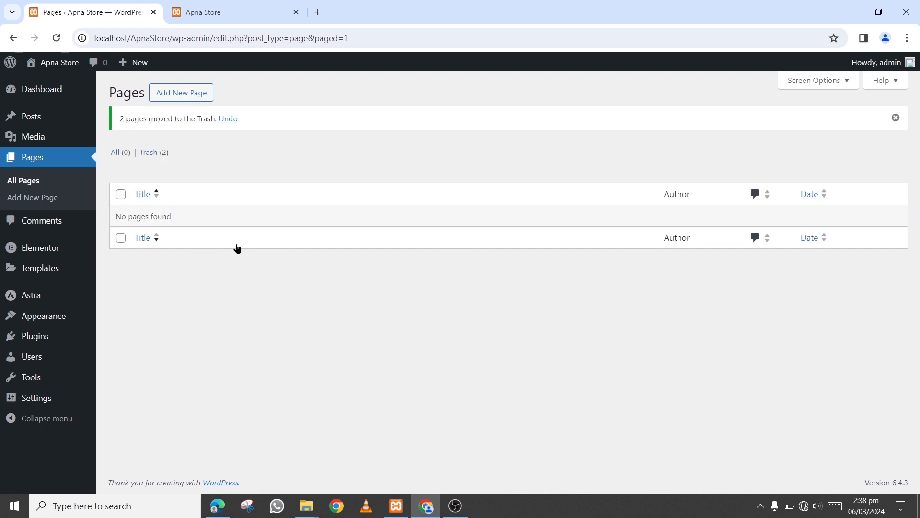
# Add a new page titled Home and choose the full-width content layout in its Astra settings.
pyautogui.click(182, 102)
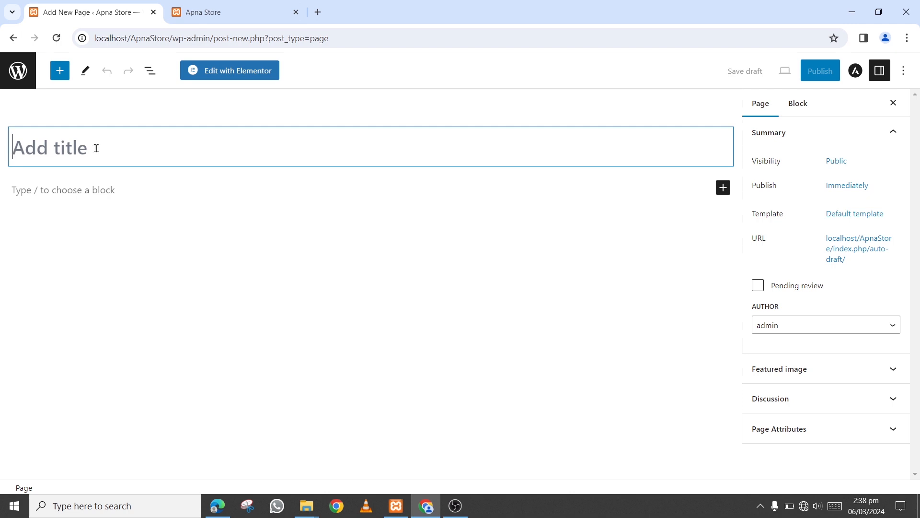
pyautogui.write('Home')
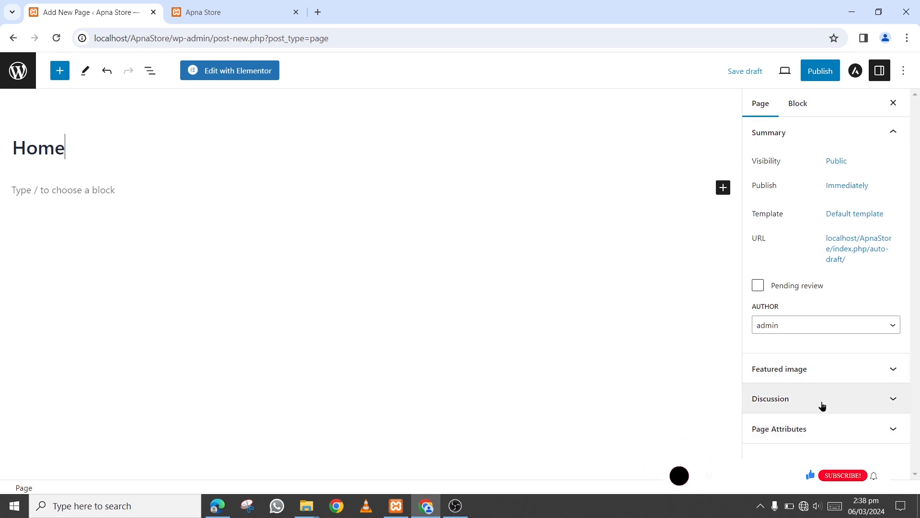
pyautogui.click(799, 103)
pyautogui.click(862, 75)
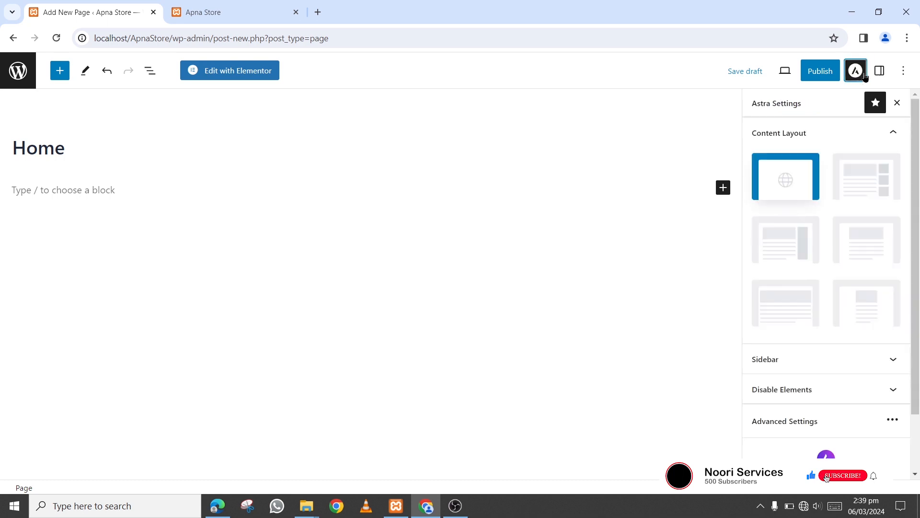
pyautogui.scroll(-1, 842, 314)
pyautogui.scroll(1, 804, 236)
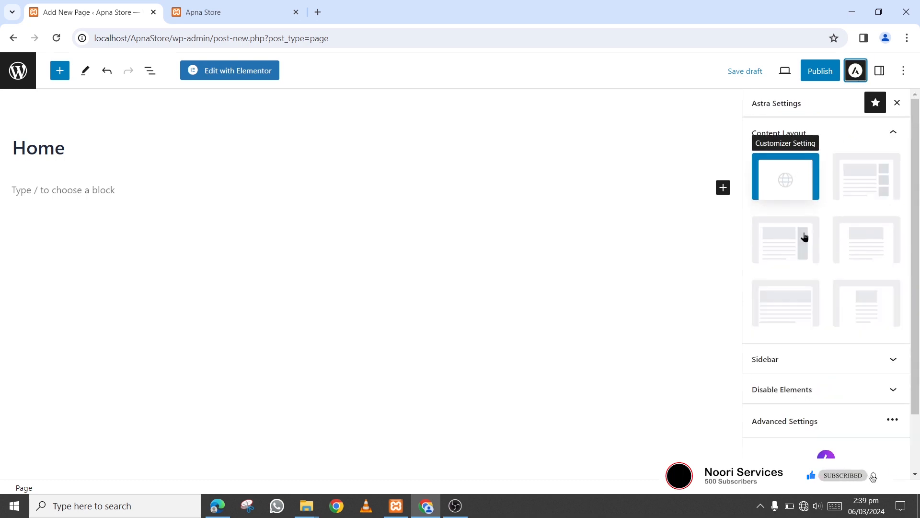
pyautogui.click(812, 318)
pyautogui.scroll(-1, 812, 320)
pyautogui.click(808, 297)
pyautogui.scroll(-3, 828, 335)
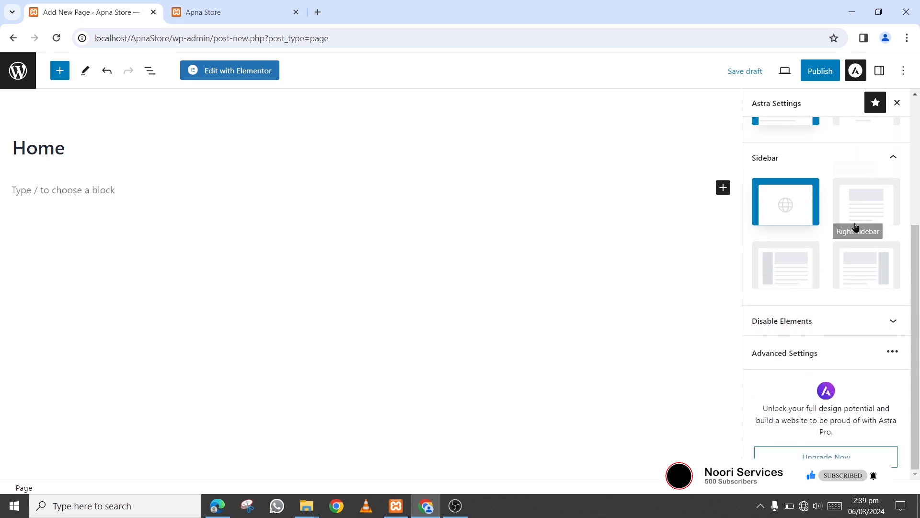
pyautogui.scroll(4, 826, 269)
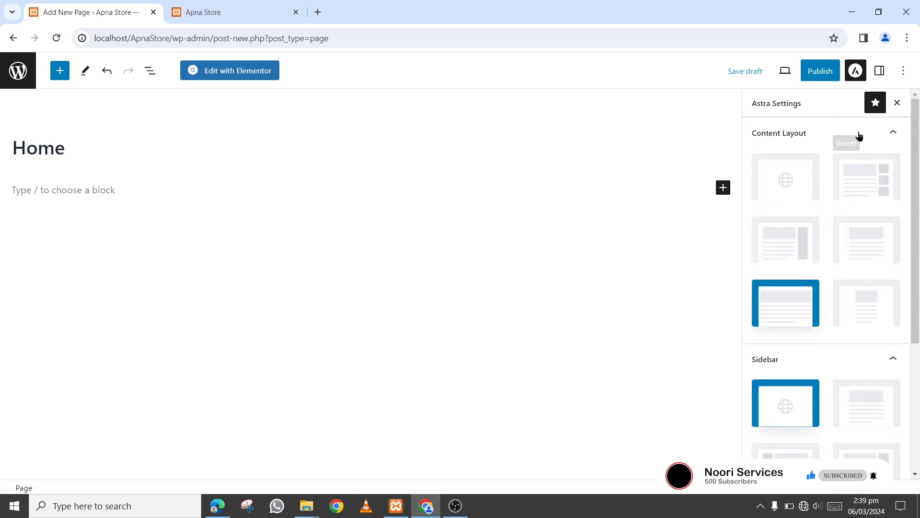
# Publish the Home page and view it on the live site.
pyautogui.click(818, 73)
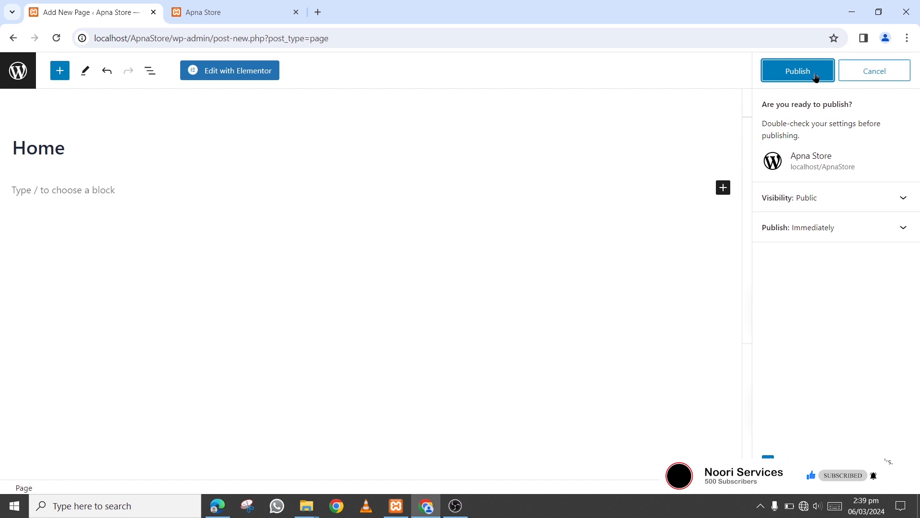
pyautogui.click(815, 75)
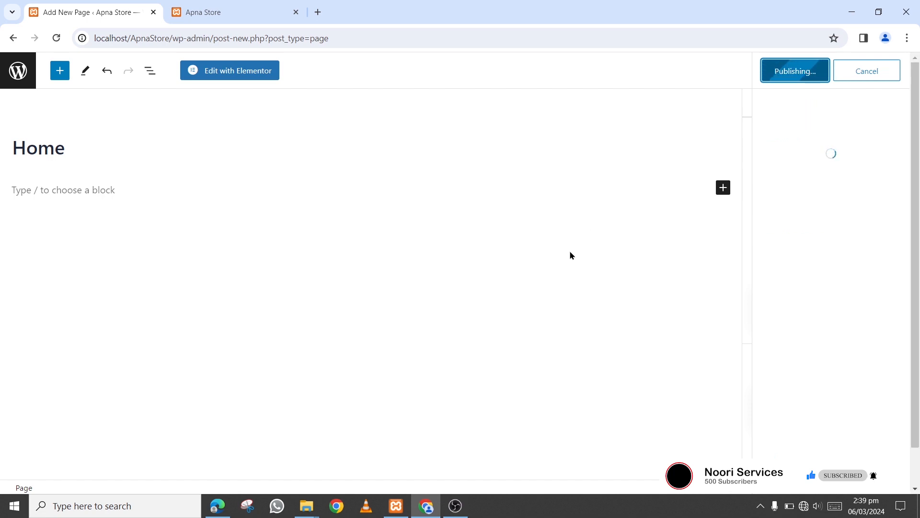
pyautogui.click(116, 465)
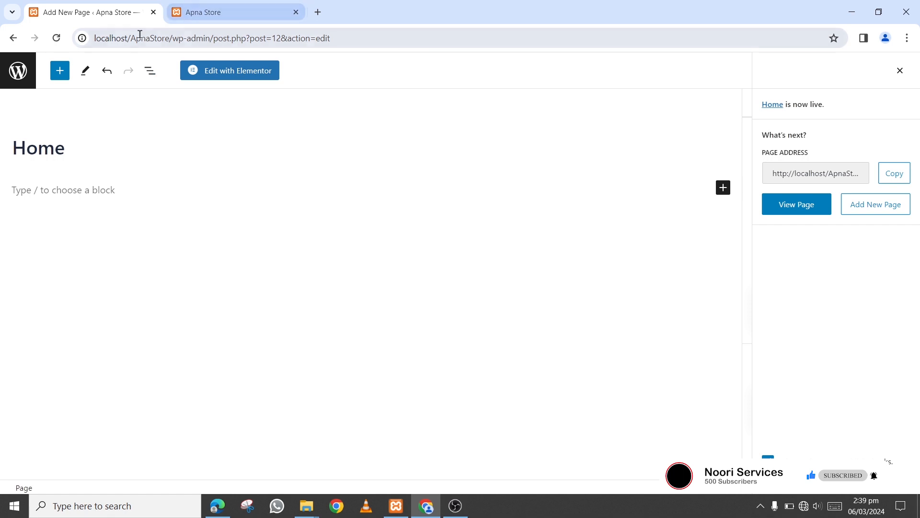
pyautogui.click(798, 209)
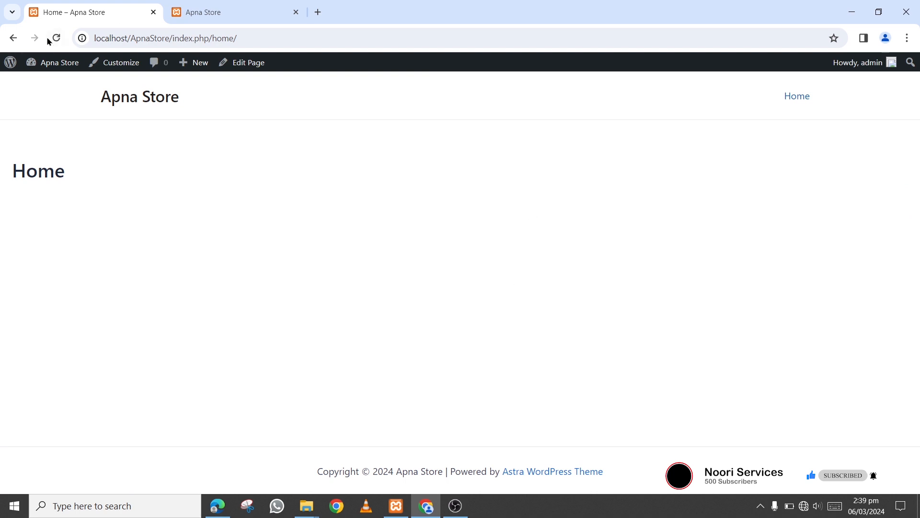
# Return from the live site to the WordPress dashboard and start another new page from the Pages list.
pyautogui.moveTo(48, 66)
pyautogui.click(47, 85)
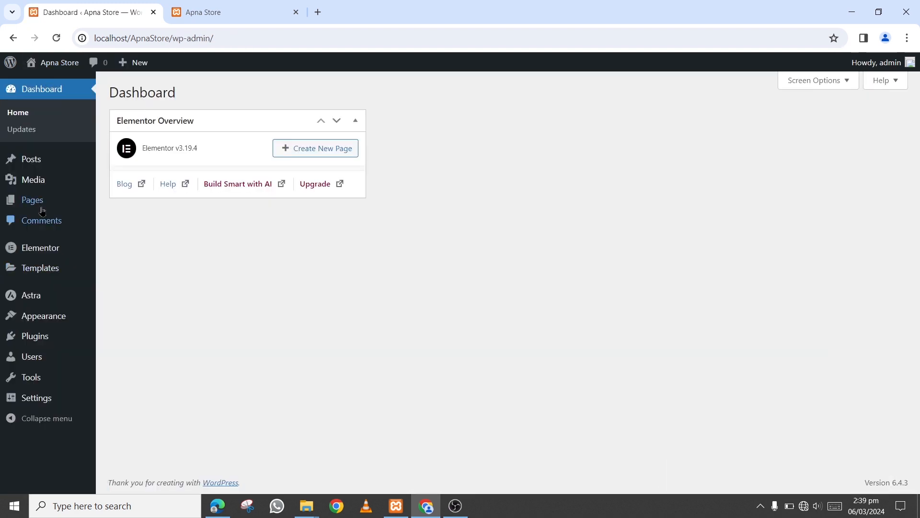
pyautogui.moveTo(72, 200)
pyautogui.click(108, 208)
pyautogui.click(169, 102)
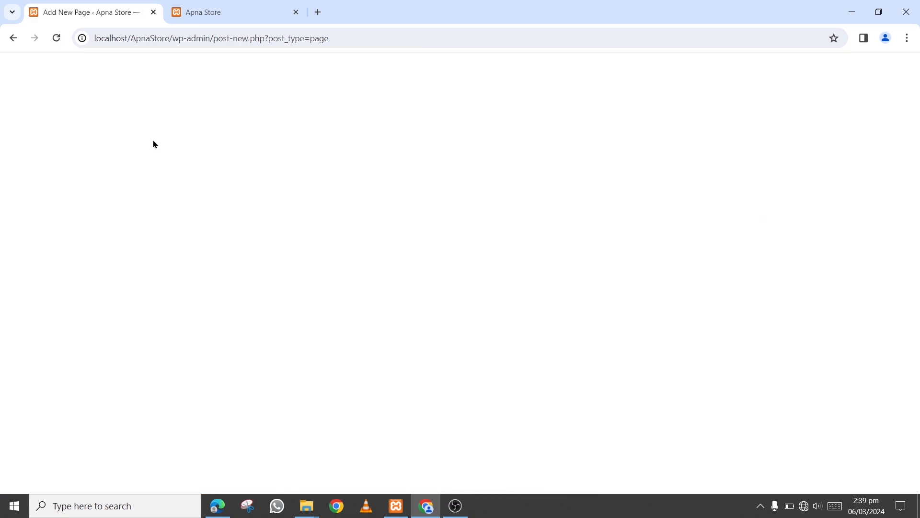
# Title the new page About Us and publish it.
pyautogui.write('Adobu')
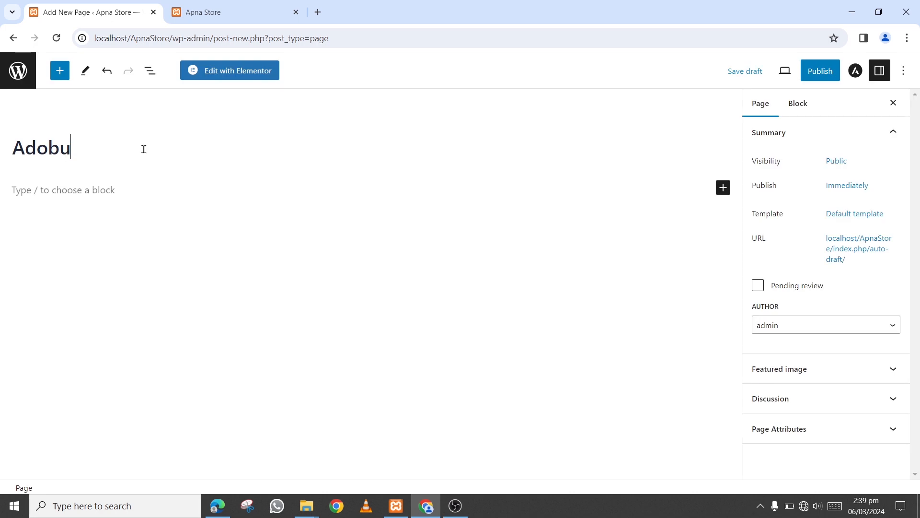
pyautogui.press('BackSpace')
pyautogui.press('BackSpace')
pyautogui.press('BackSpace')
pyautogui.press('BackSpace')
pyautogui.write('bout Us')
pyautogui.click(823, 74)
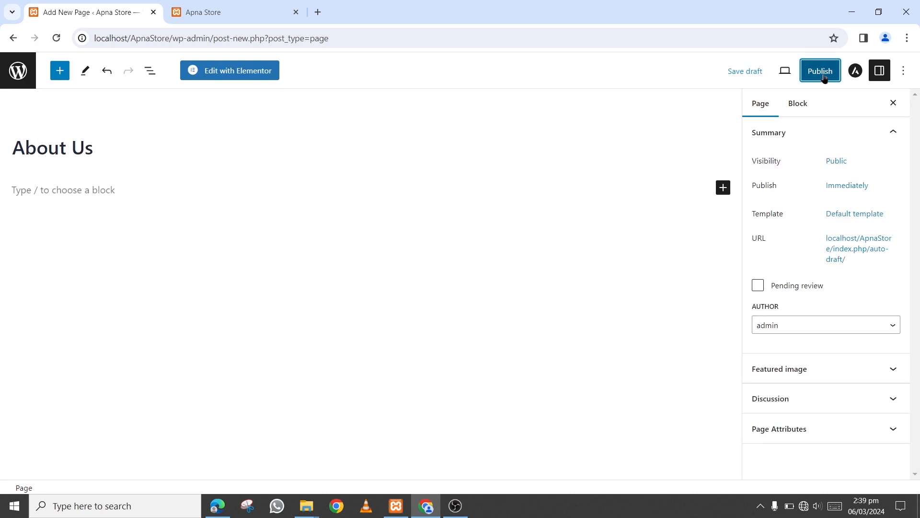
pyautogui.click(823, 77)
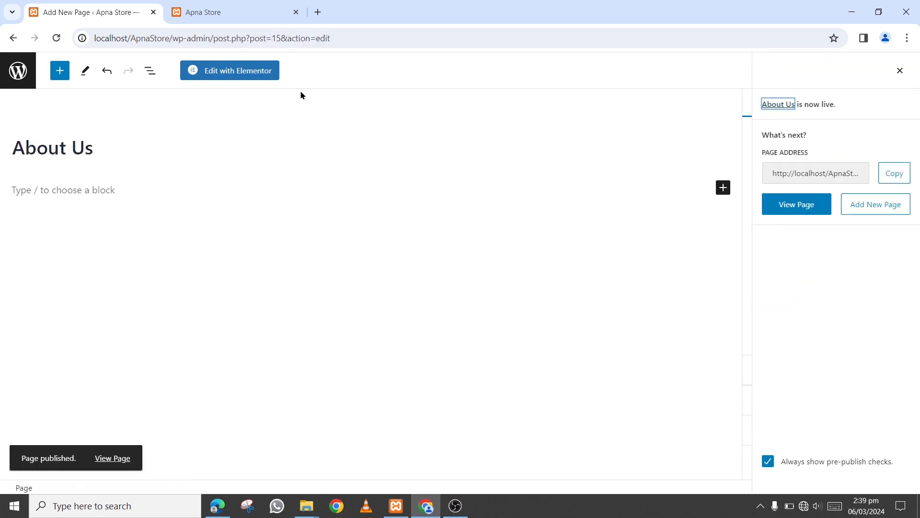
# Return to the Pages list, then create and publish a page titled Contact Us.
pyautogui.click(21, 80)
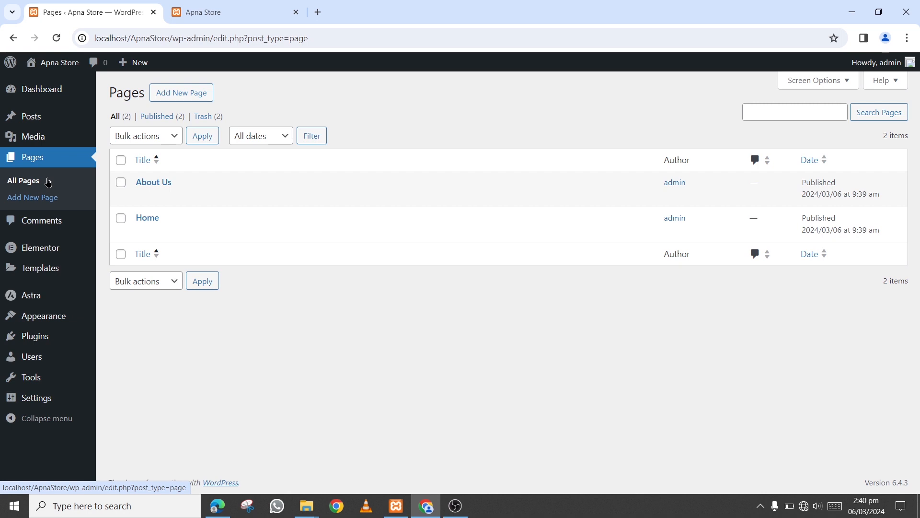
pyautogui.write('Contact Us')
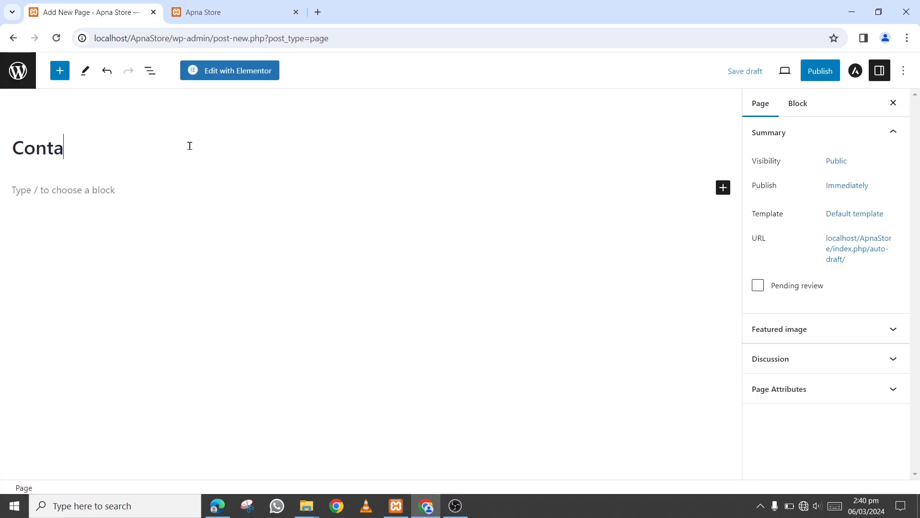
pyautogui.click(808, 72)
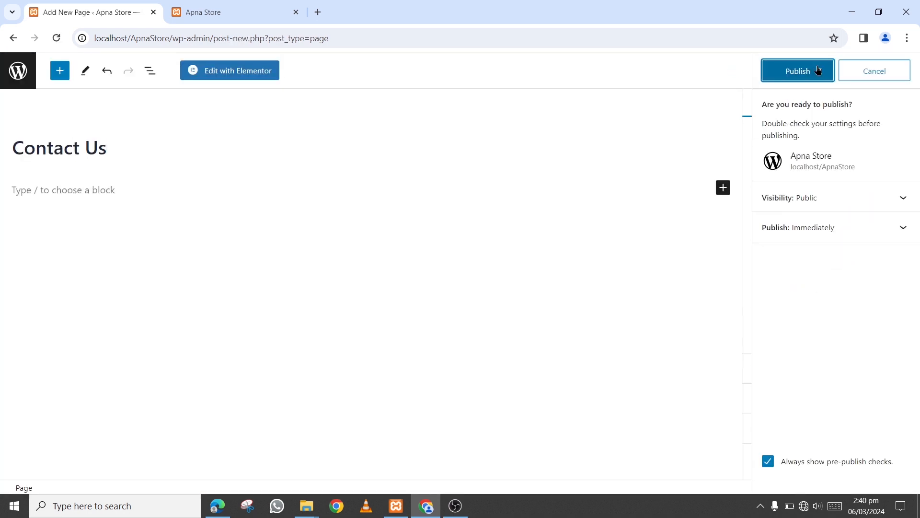
pyautogui.click(819, 71)
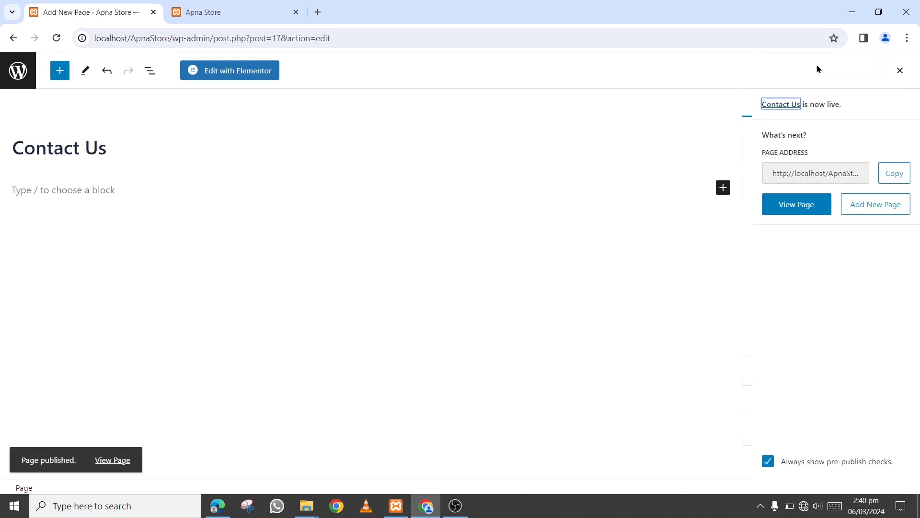
# Go back to the Pages list, then create and publish a page titled Blog.
pyautogui.click(25, 76)
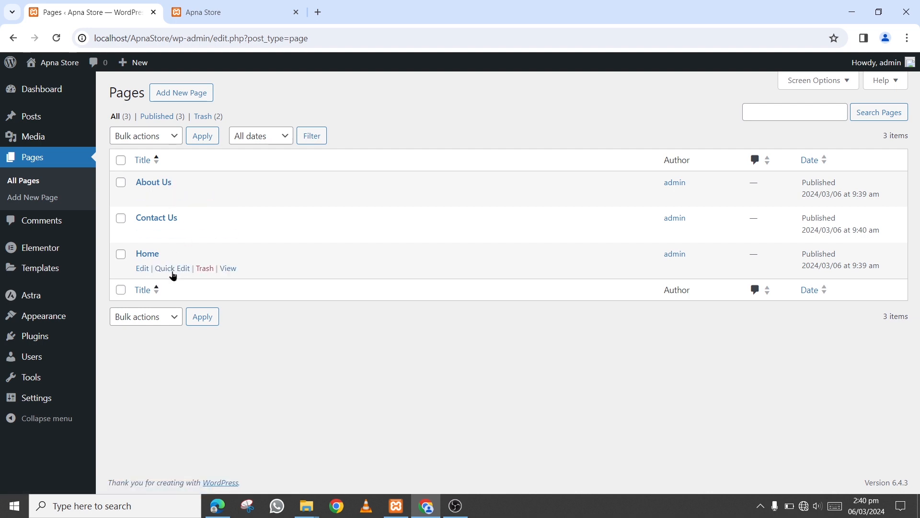
pyautogui.click(169, 102)
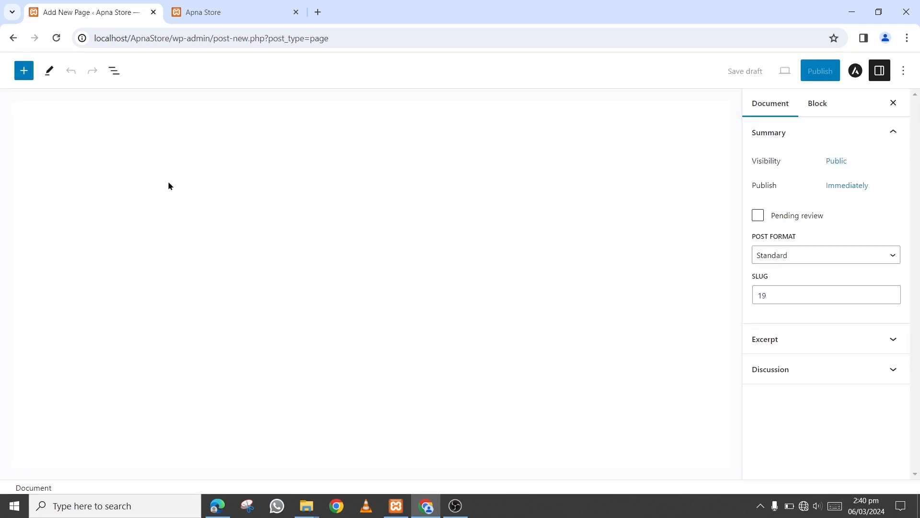
pyautogui.write('Blog')
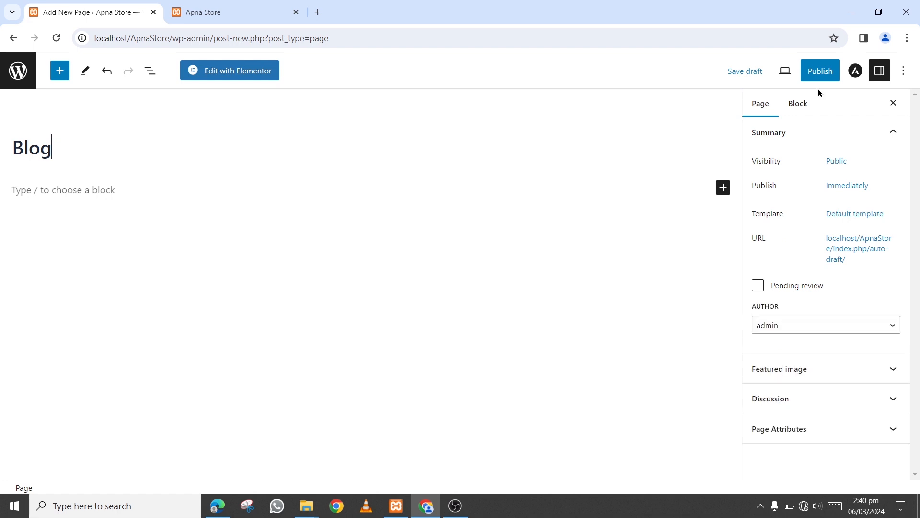
pyautogui.click(816, 75)
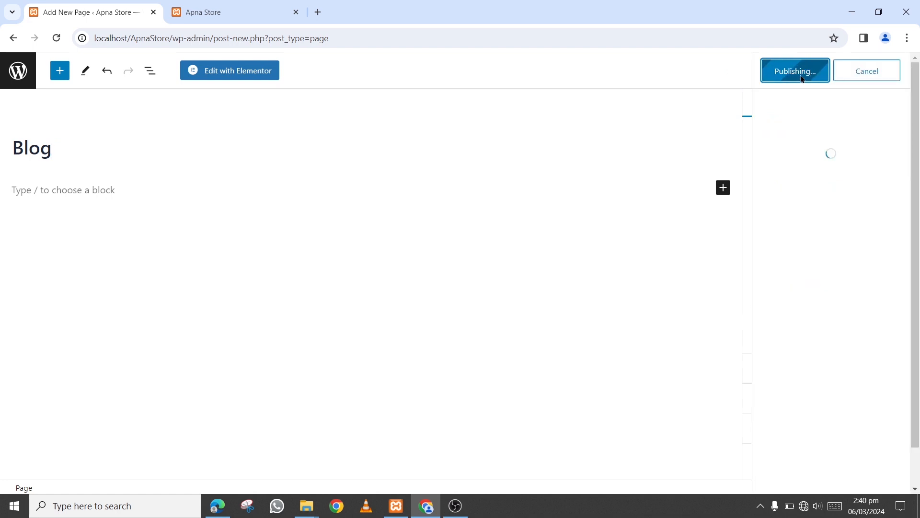
# Return to the Pages list and check the Create Page / Post topic in the WordPress.pdf course outline.
pyautogui.click(19, 70)
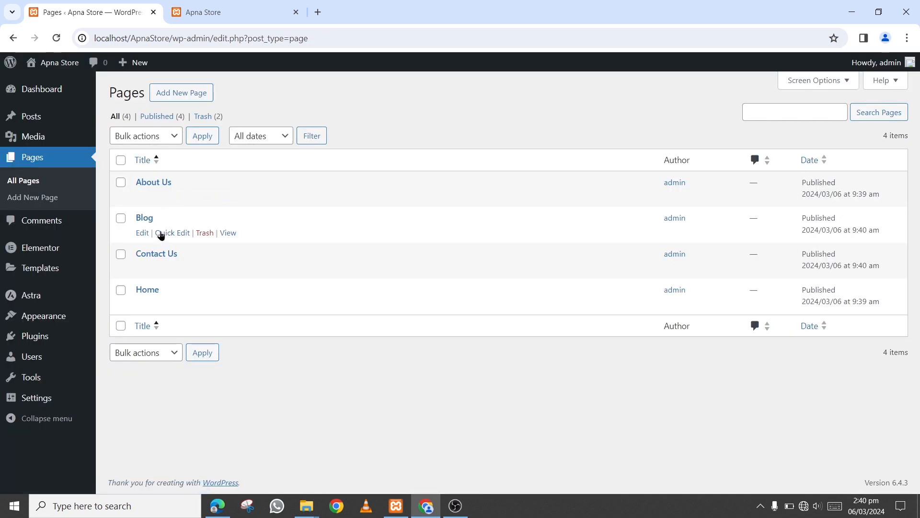
pyautogui.click(228, 503)
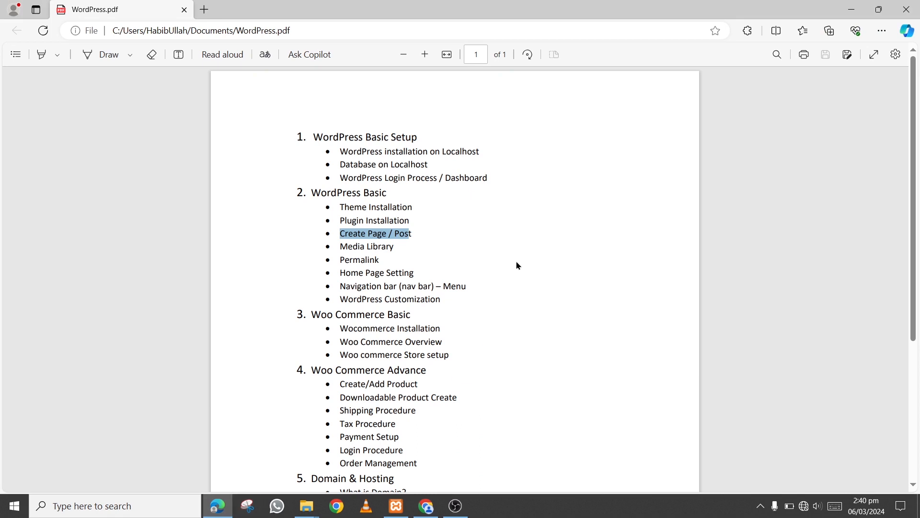
pyautogui.click(501, 245)
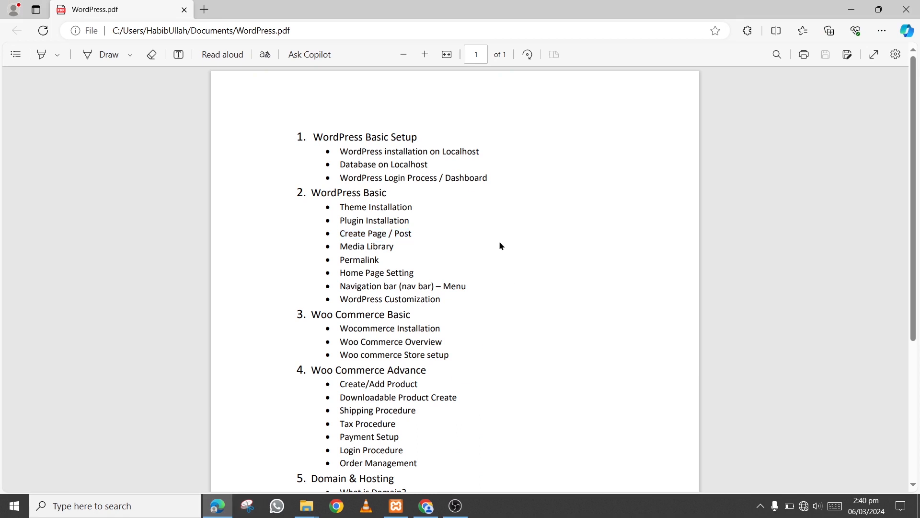
pyautogui.doubleClick(397, 233)
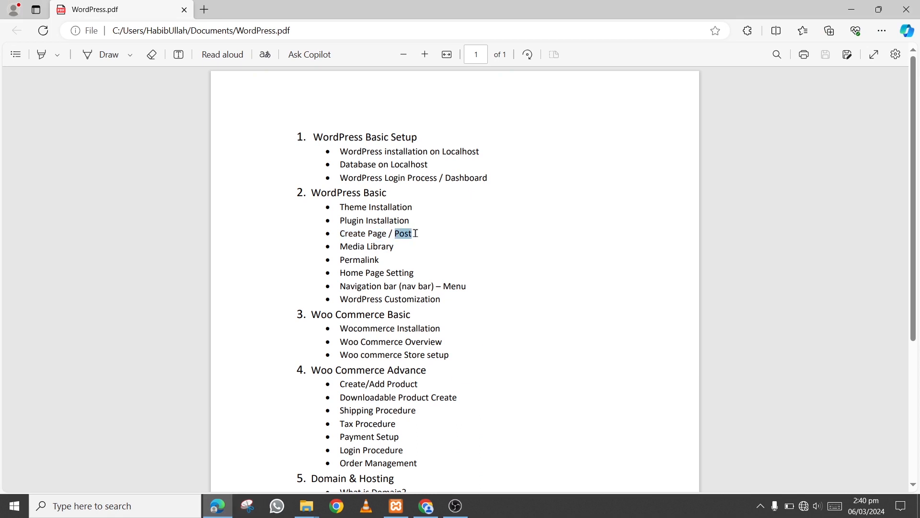
pyautogui.click(425, 505)
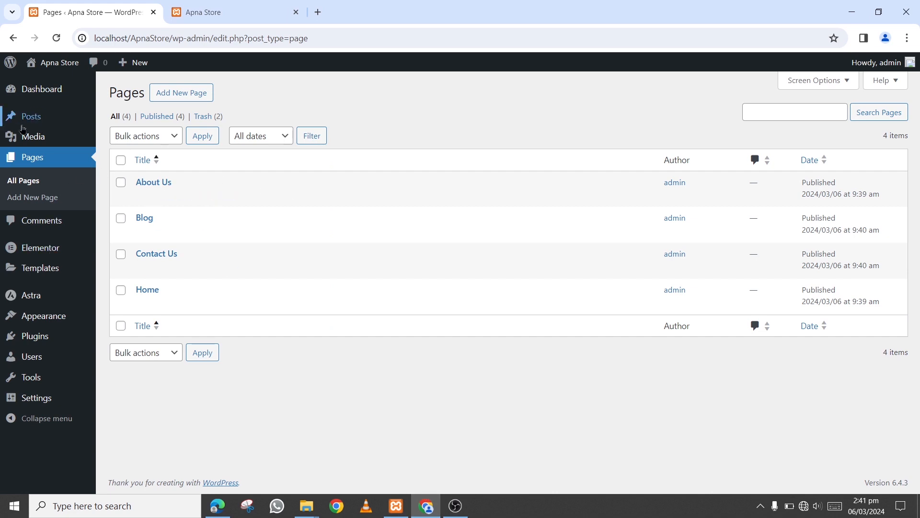
# Open the Posts list in WordPress and move the default Hello world! post to the trash.
pyautogui.moveTo(55, 121)
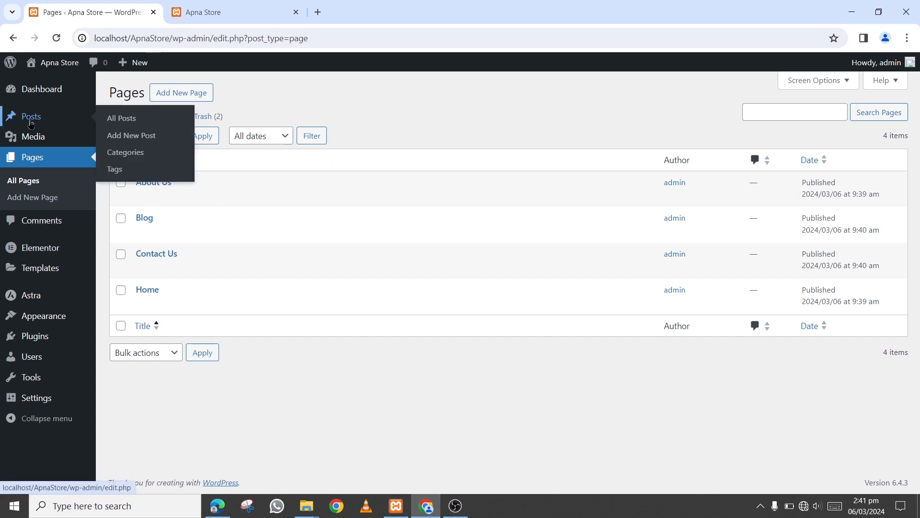
pyautogui.click(31, 124)
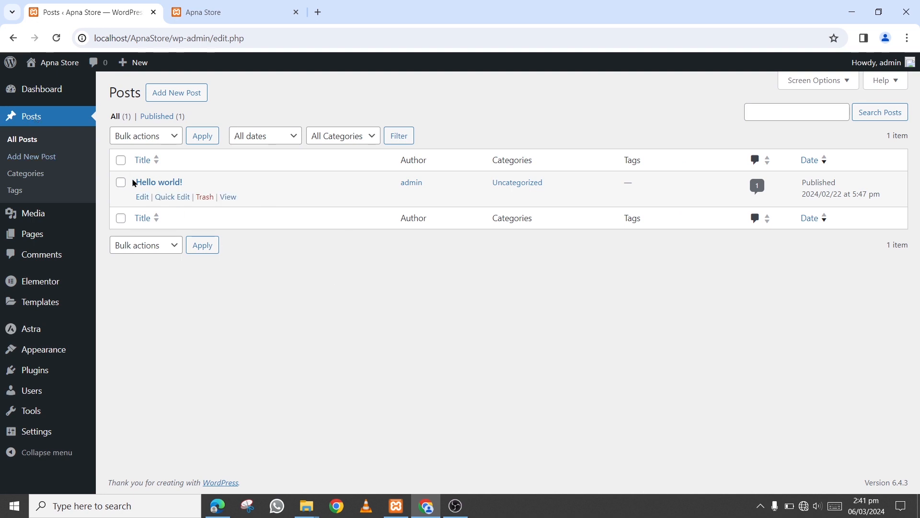
pyautogui.moveTo(156, 182); pyautogui.dragTo(144, 204)
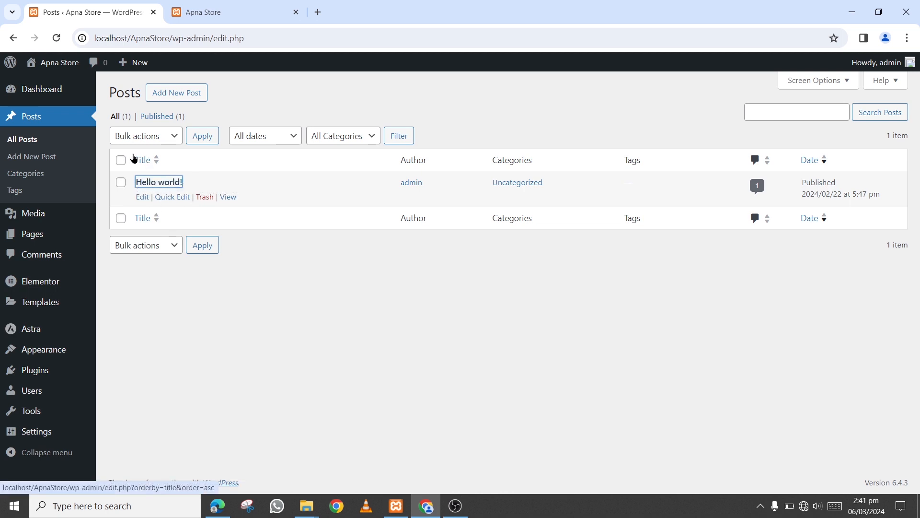
pyautogui.click(205, 198)
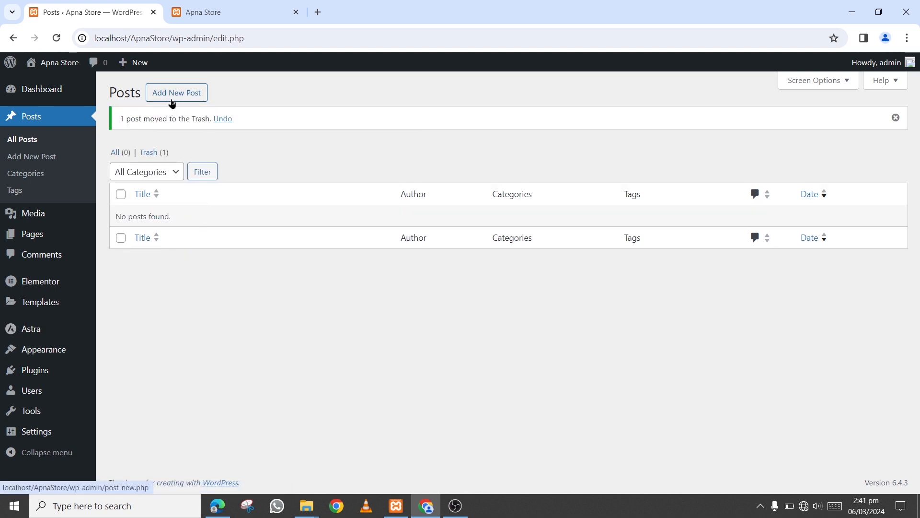
# Start a new post and title it with the heading "Properties of Mulberry (Shahtoot):" copied from the product Word document.
pyautogui.click(174, 97)
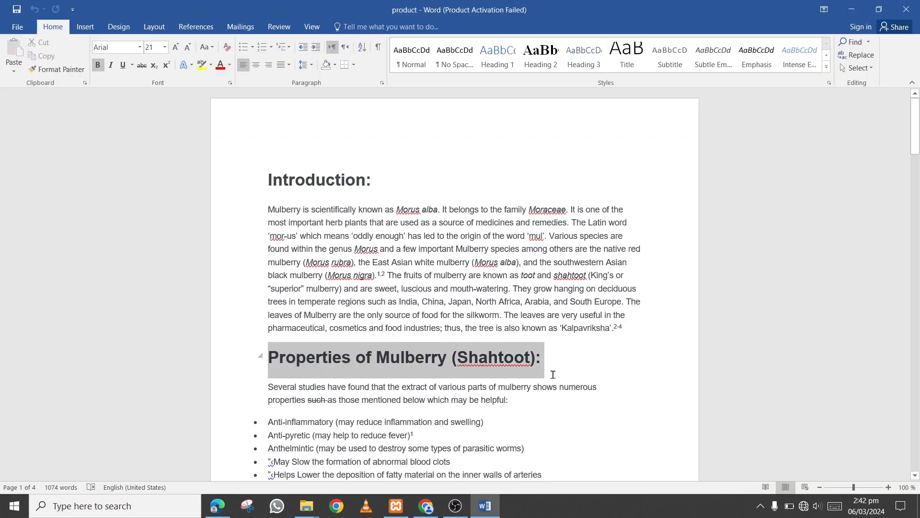
pyautogui.moveTo(542, 364); pyautogui.dragTo(554, 369)
pyautogui.hotkey('ctrl', 'c')
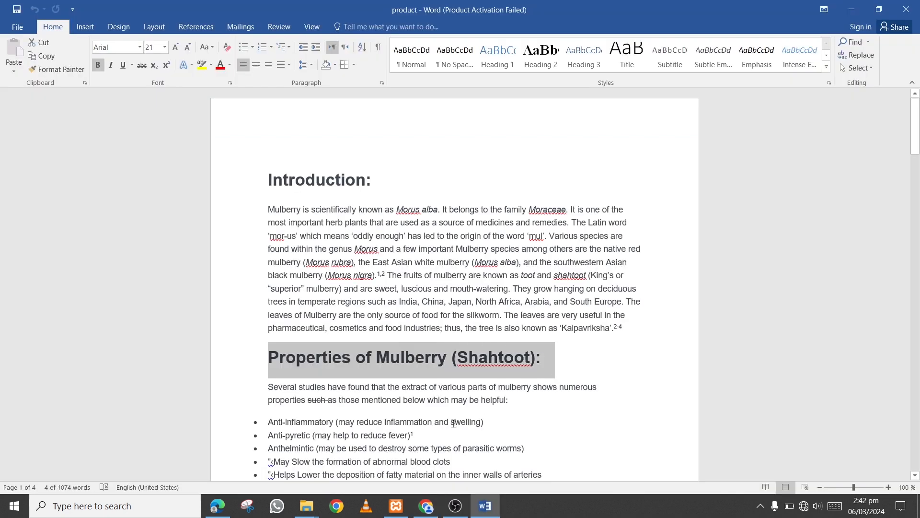
pyautogui.click(426, 506)
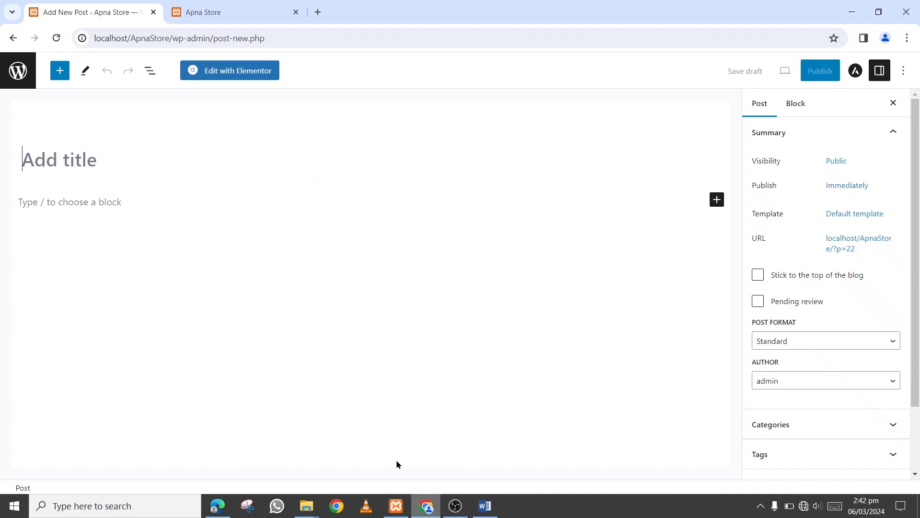
pyautogui.click(327, 165)
pyautogui.hotkey('ctrl', 'v')
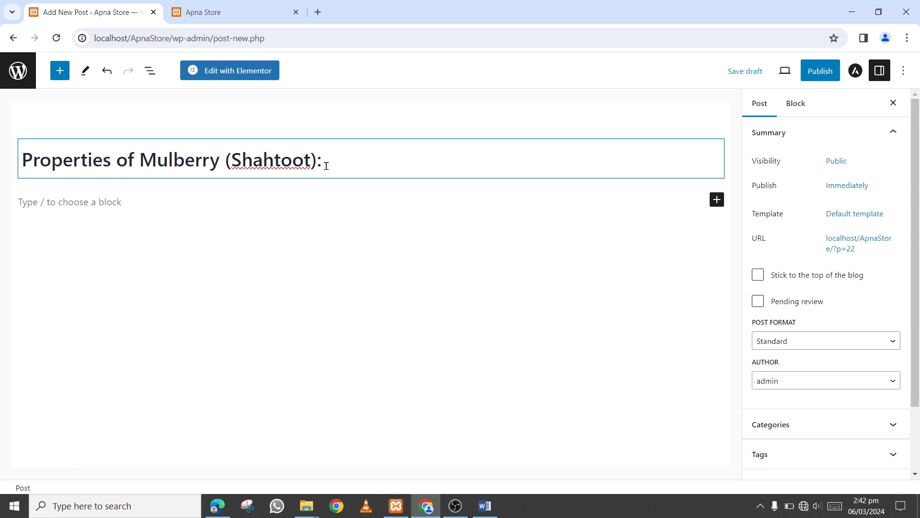
# Copy the Word text below that heading, from "Several studies have found" into the immunity section, and paste it into the post body.
pyautogui.click(134, 197)
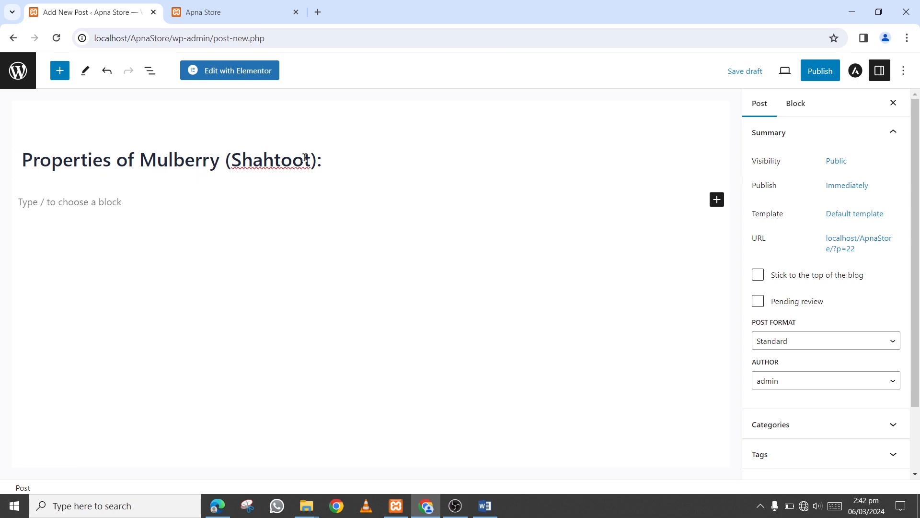
pyautogui.click(96, 199)
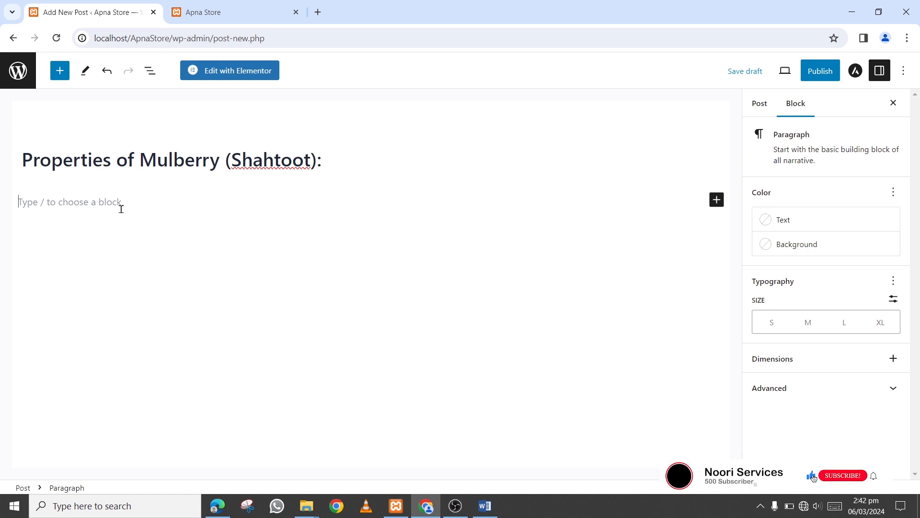
pyautogui.hotkey('alt', 'Tab')
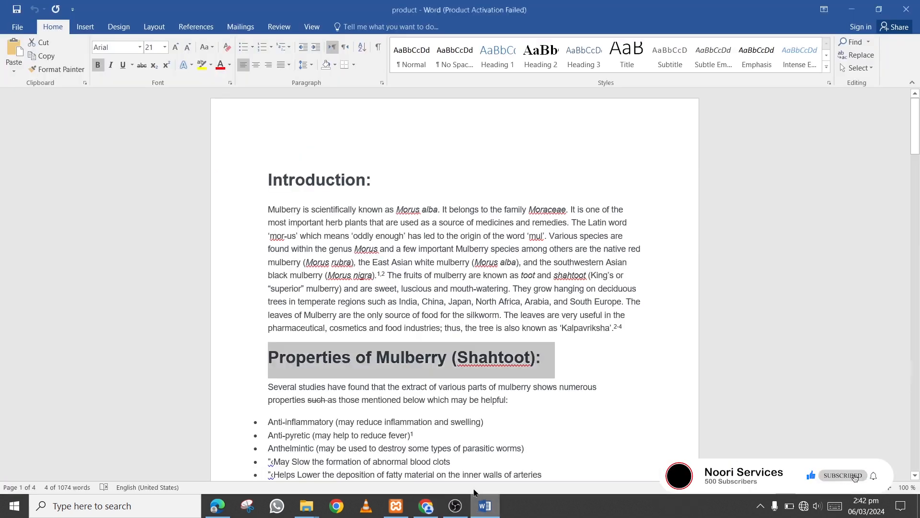
pyautogui.scroll(-5, 328, 334)
pyautogui.moveTo(270, 193); pyautogui.dragTo(567, 449)
pyautogui.scroll(-10, 380, 427)
pyautogui.click(455, 506)
pyautogui.click(396, 506)
pyautogui.click(426, 506)
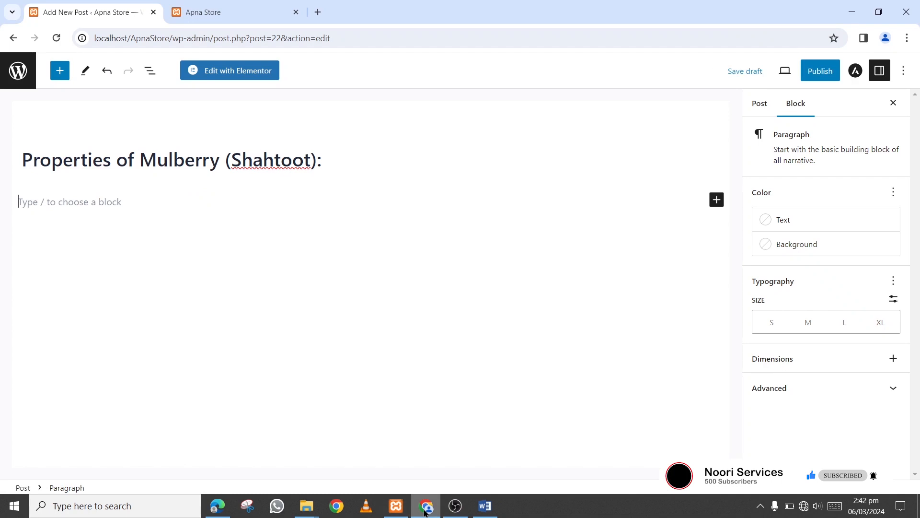
pyautogui.click(115, 244)
pyautogui.click(150, 244)
pyautogui.hotkey('ctrl', 'v')
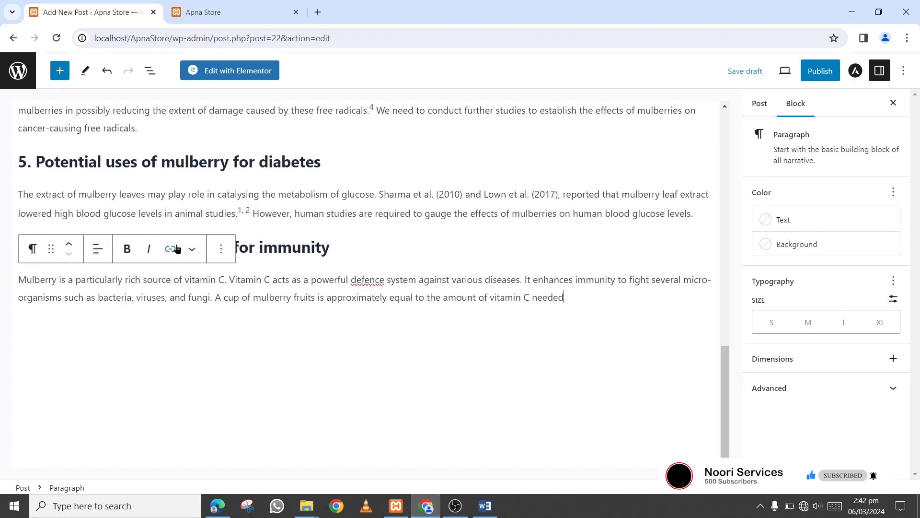
# Review the pasted mulberry content from end to start and publish the post.
pyautogui.scroll(10, 319, 305)
pyautogui.scroll(-10, 319, 309)
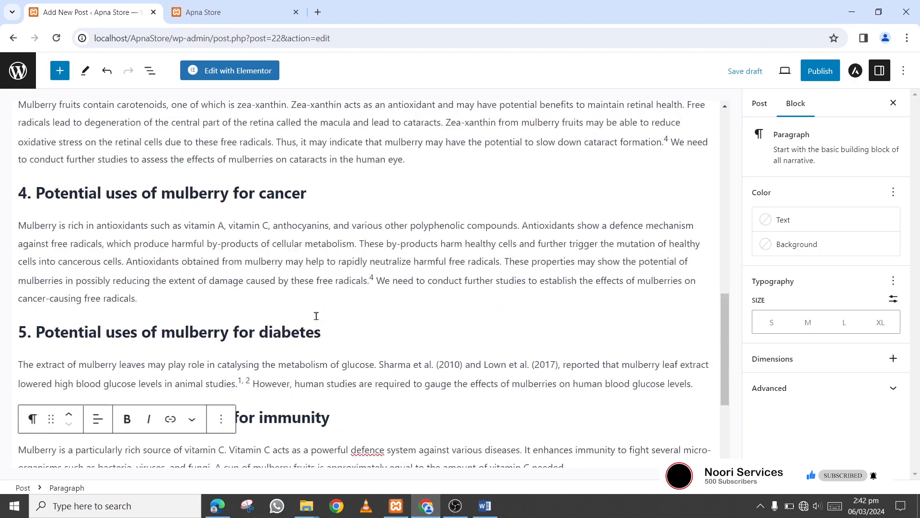
pyautogui.scroll(10, 376, 267)
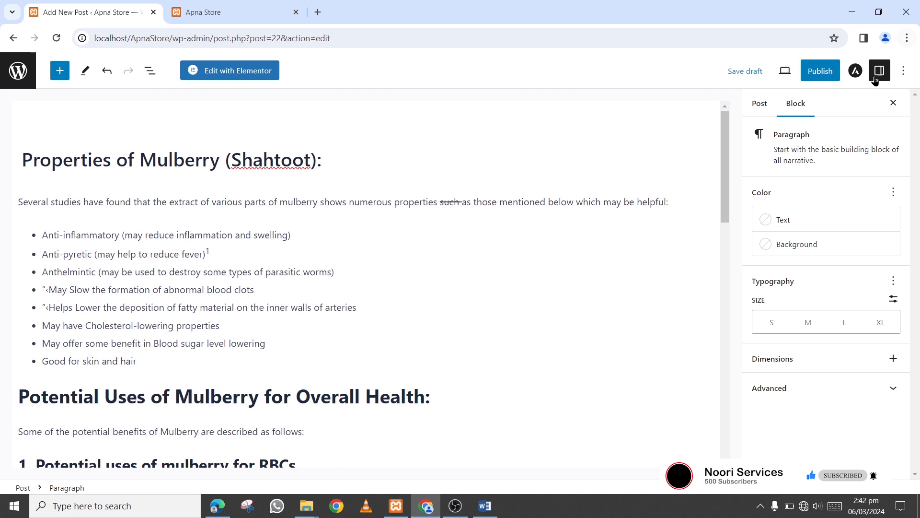
pyautogui.click(826, 77)
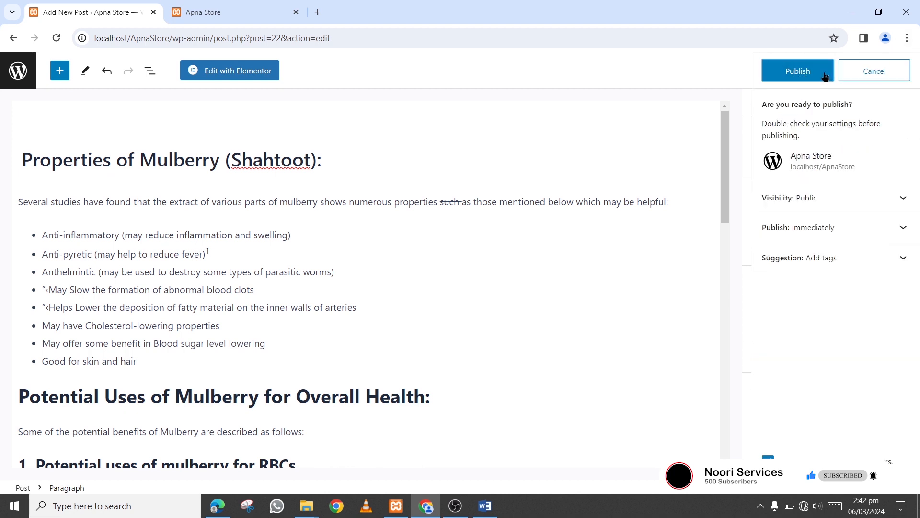
pyautogui.click(826, 76)
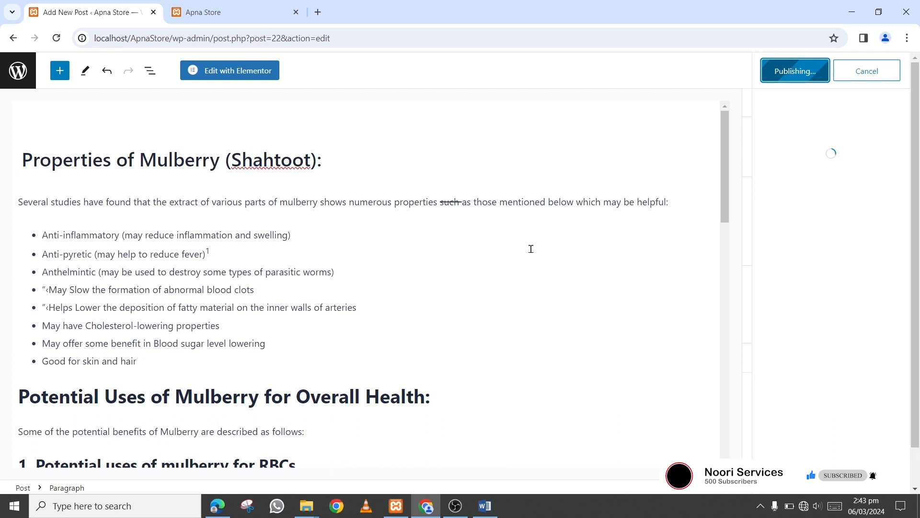
# Try to add a new line below the list item "Good for skin and hair" and undo it.
pyautogui.click(511, 283)
pyautogui.scroll(-4, 479, 292)
pyautogui.scroll(2, 354, 235)
pyautogui.scroll(-1, 373, 248)
pyautogui.scroll(-1, 373, 247)
pyautogui.click(168, 161)
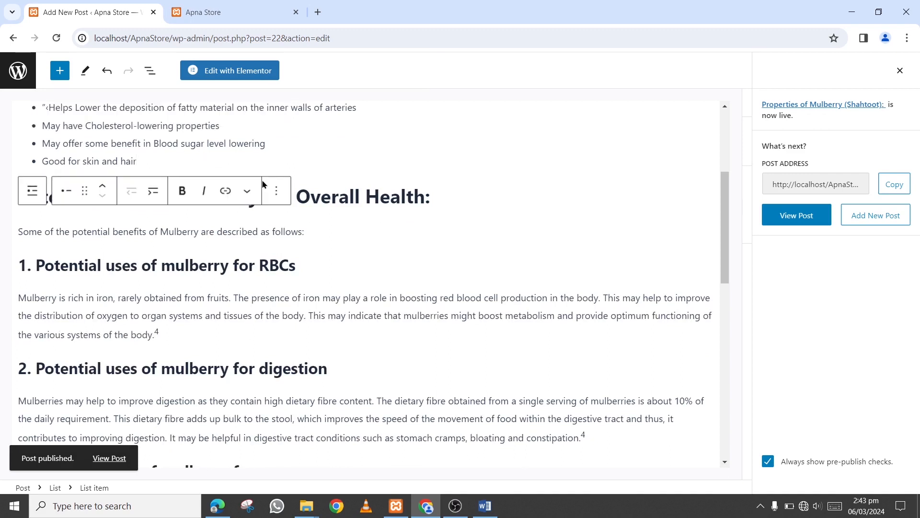
pyautogui.press('Return')
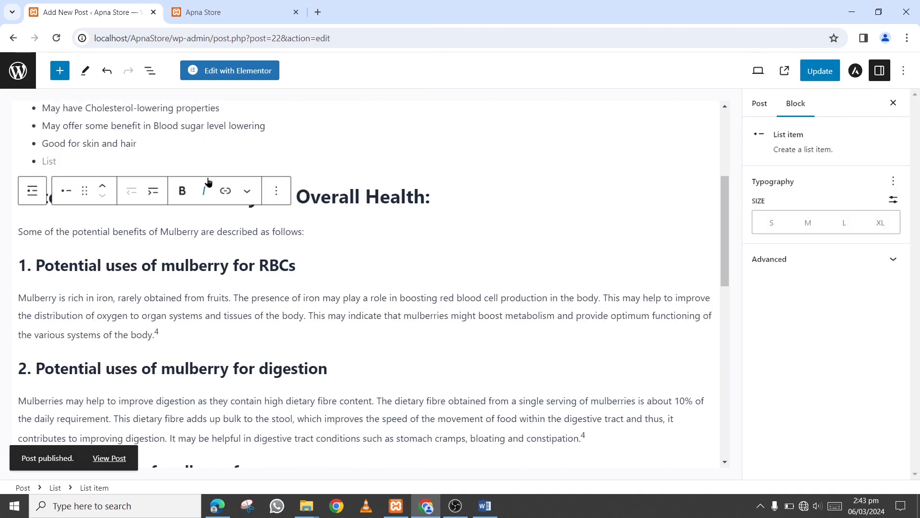
pyautogui.hotkey('ctrl', 'z')
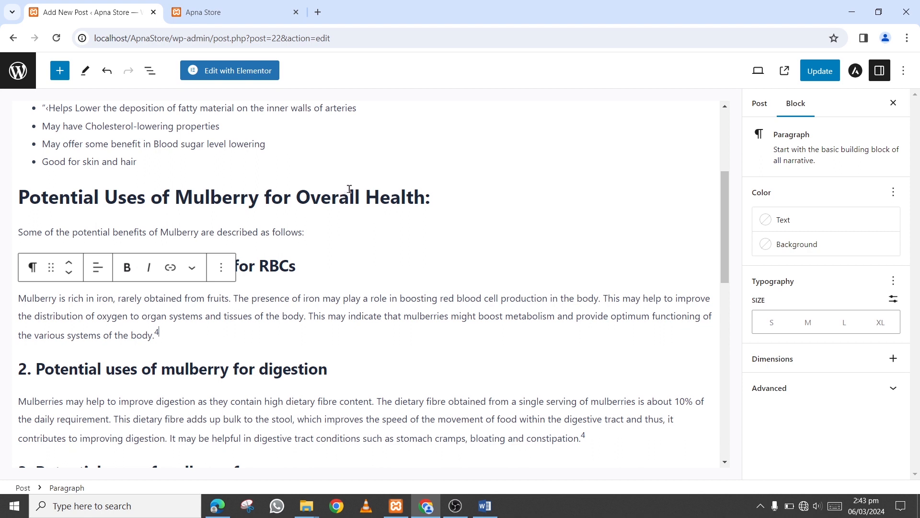
# Insert an Image block above the Potential Uses of Mulberry for Overall Health heading and upload the Ecommerce Tutorial for beginner picture from the Desktop.
pyautogui.moveTo(333, 186)
pyautogui.moveTo(367, 181)
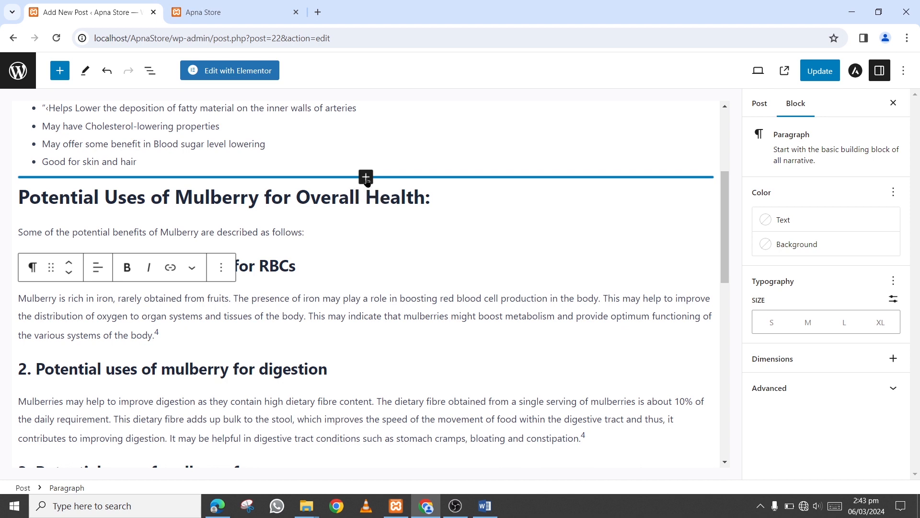
pyautogui.click(366, 177)
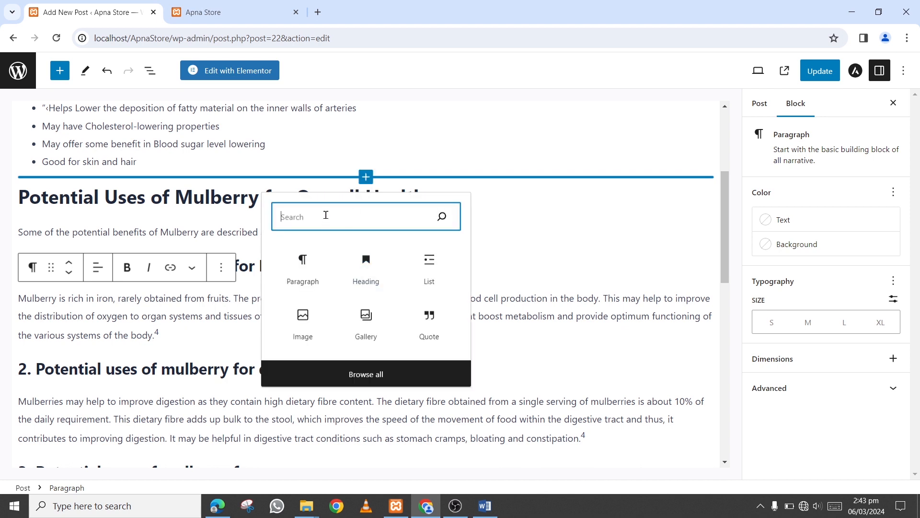
pyautogui.write('image')
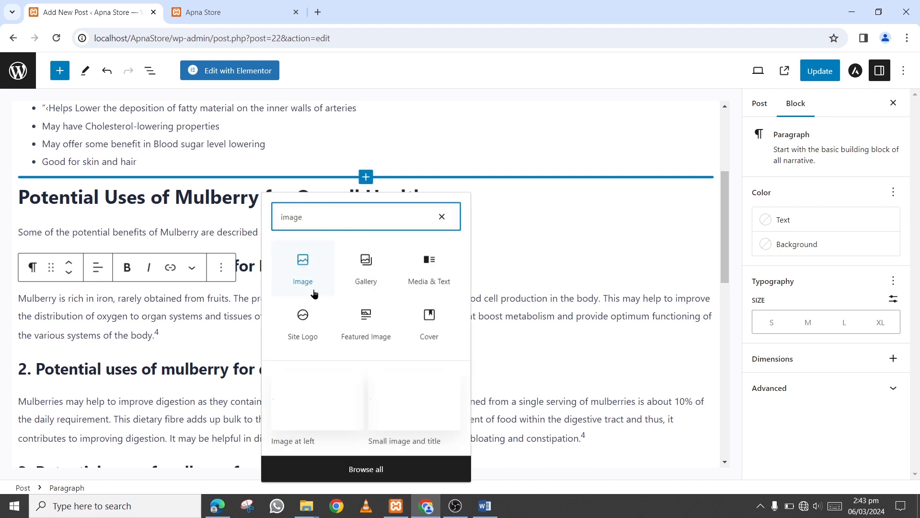
pyautogui.click(303, 267)
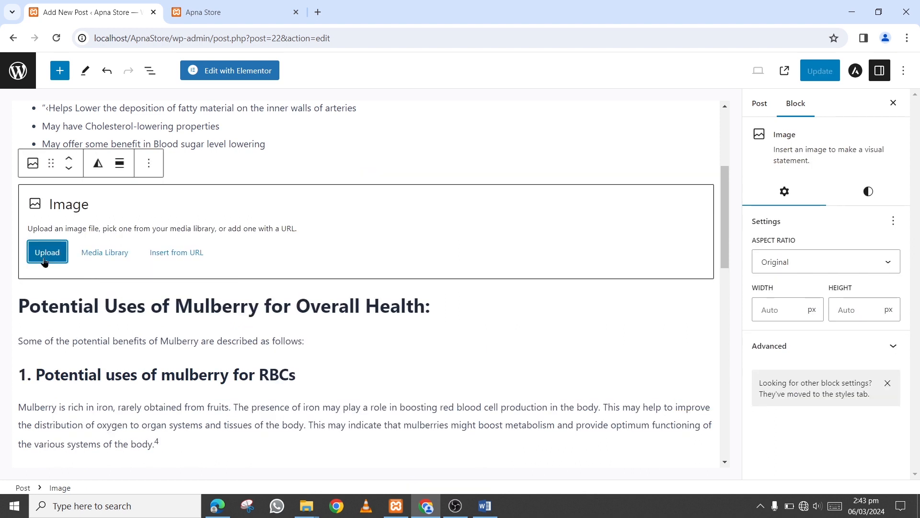
pyautogui.click(44, 261)
pyautogui.click(376, 215)
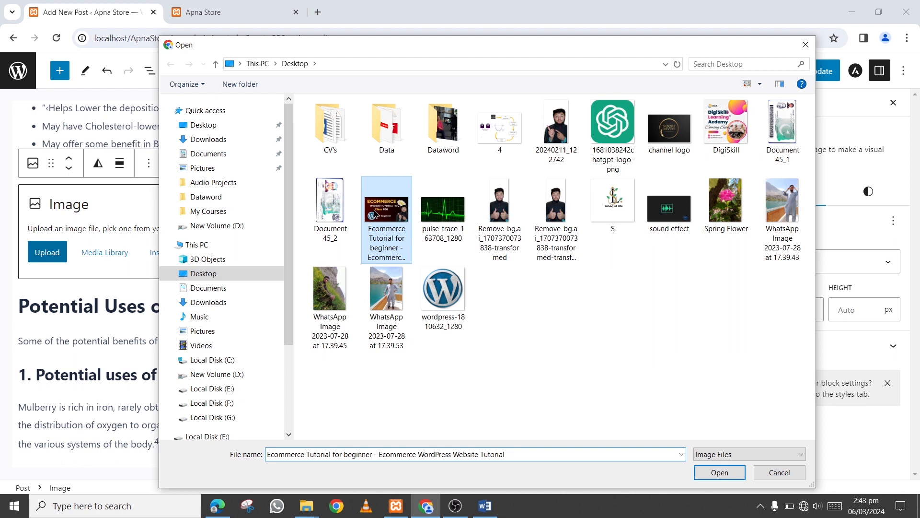
pyautogui.doubleClick(376, 215)
# Shrink the uploaded picture in the post to about 580 px wide and leave its block selected.
pyautogui.scroll(-8, 372, 291)
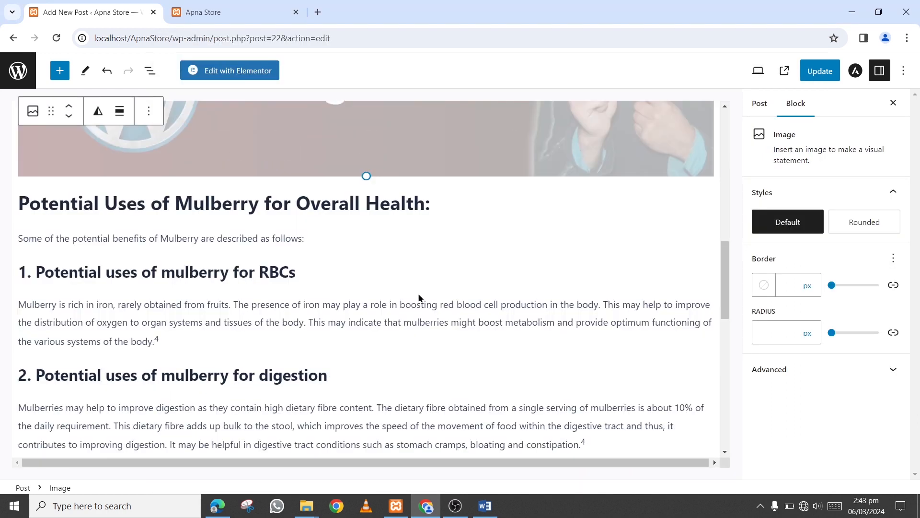
pyautogui.scroll(8, 487, 242)
pyautogui.scroll(-4, 494, 247)
pyautogui.moveTo(366, 375); pyautogui.dragTo(364, 180)
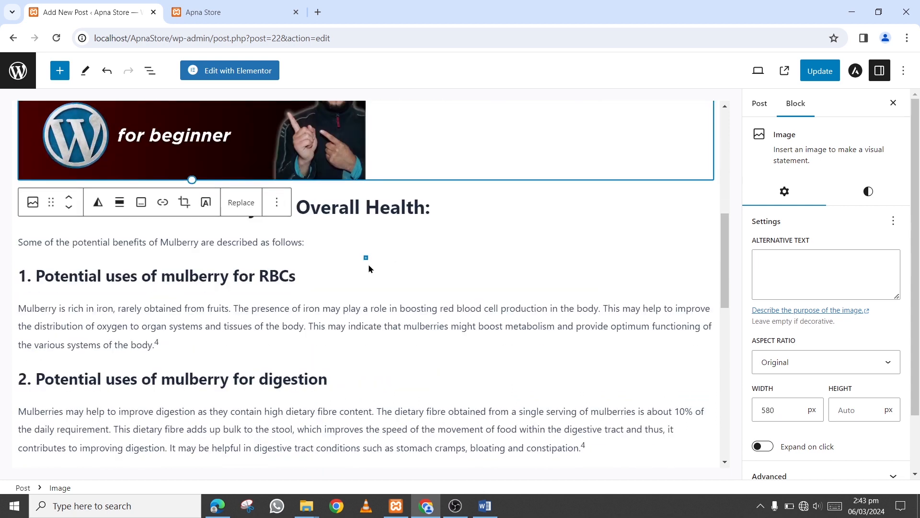
pyautogui.scroll(4, 507, 208)
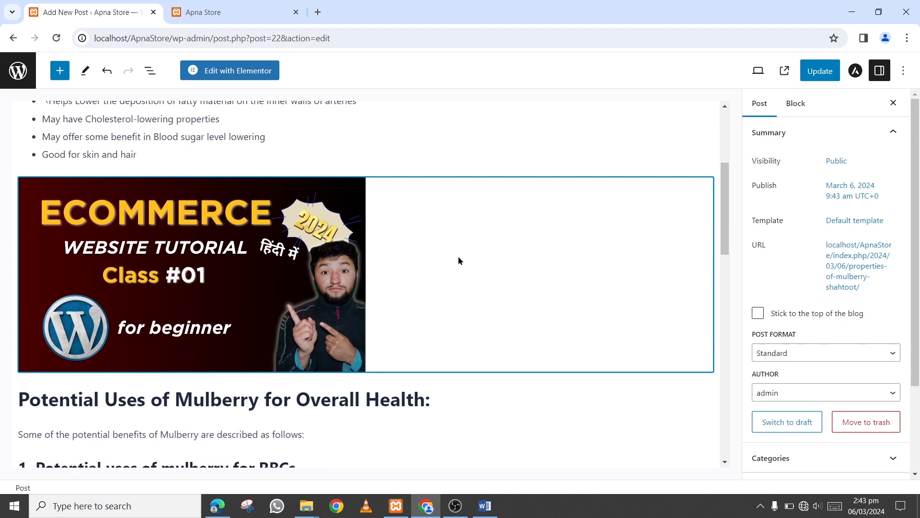
pyautogui.click(277, 255)
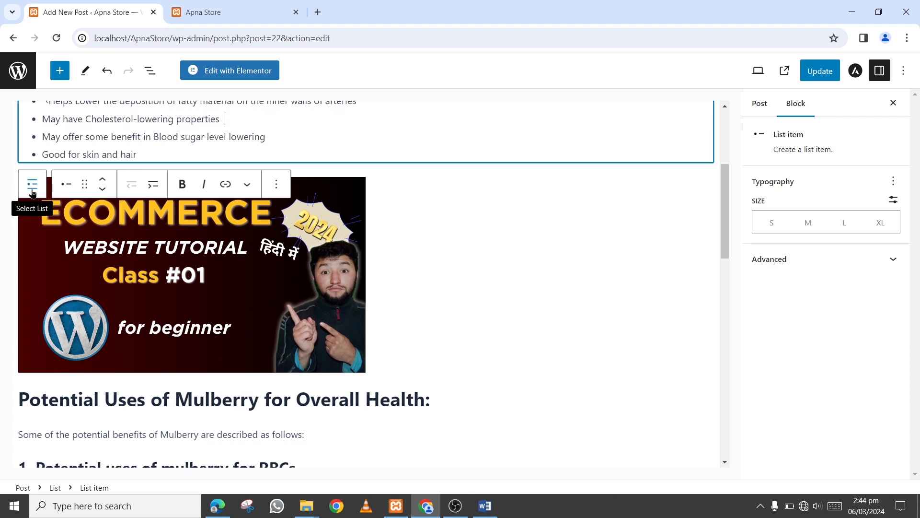
pyautogui.click(131, 274)
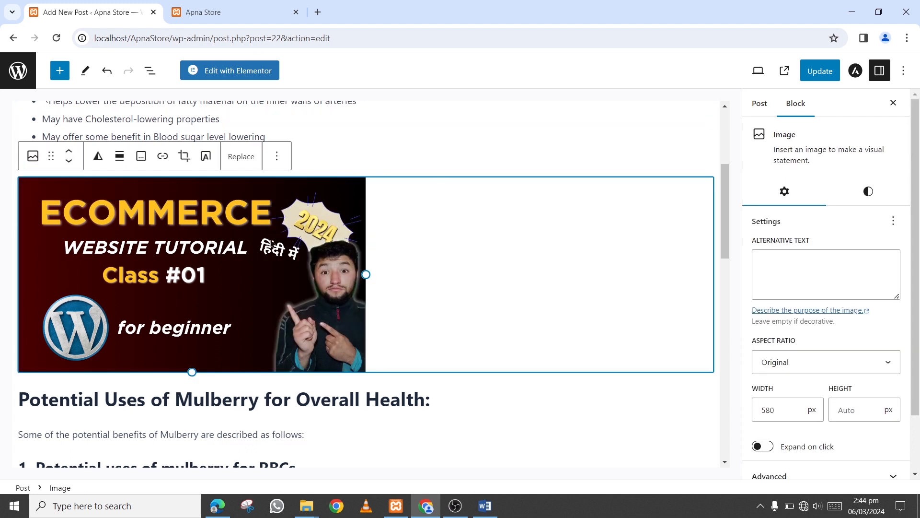
# Center the Ecommerce Tutorial picture in the post and check its placement among the mulberry sections.
pyautogui.click(121, 156)
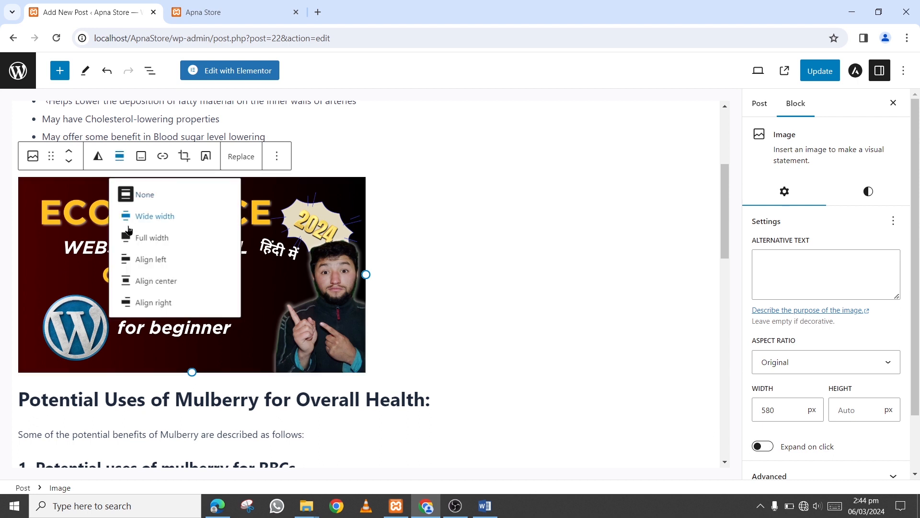
pyautogui.click(158, 283)
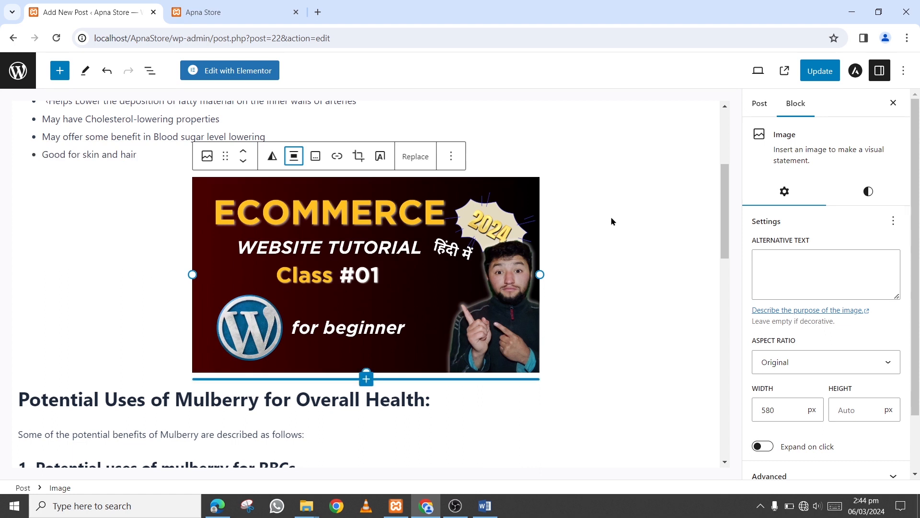
pyautogui.scroll(-10, 565, 318)
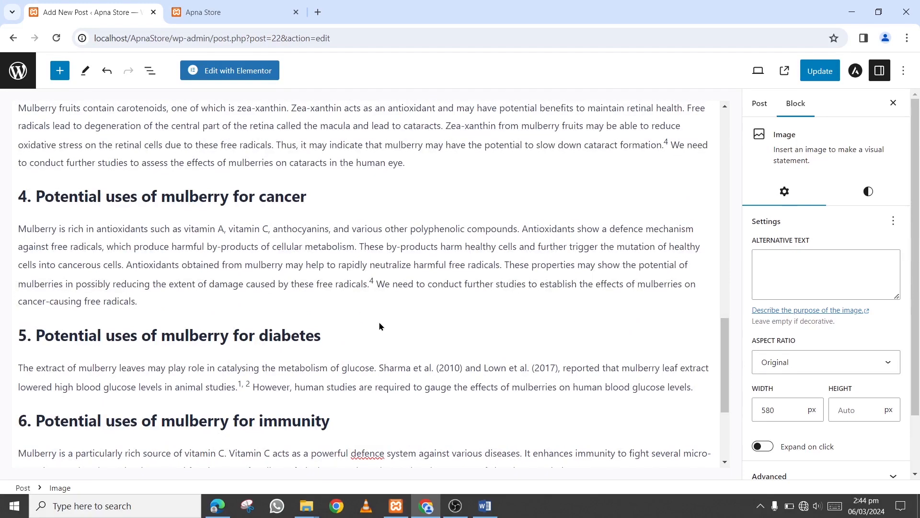
pyautogui.scroll(10, 499, 300)
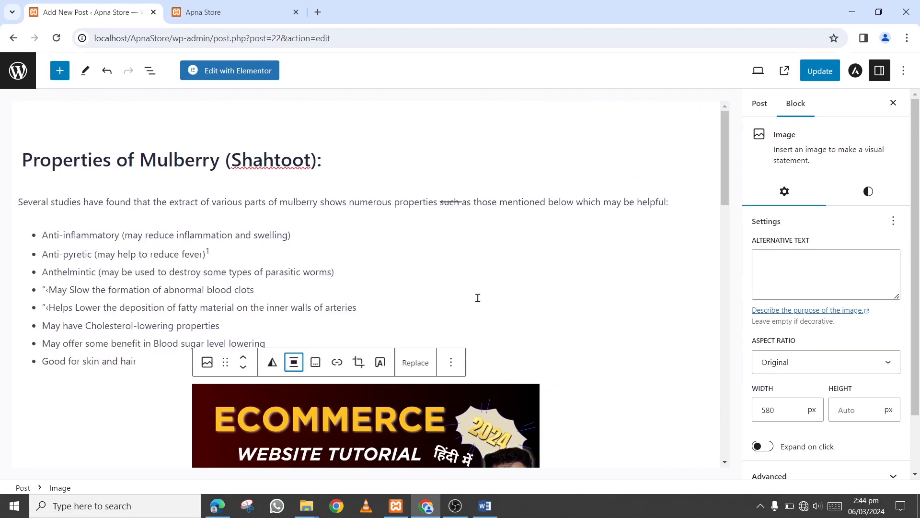
pyautogui.scroll(-8, 528, 308)
# Examine the post's summary settings, including the permalink in its URL.
pyautogui.click(762, 103)
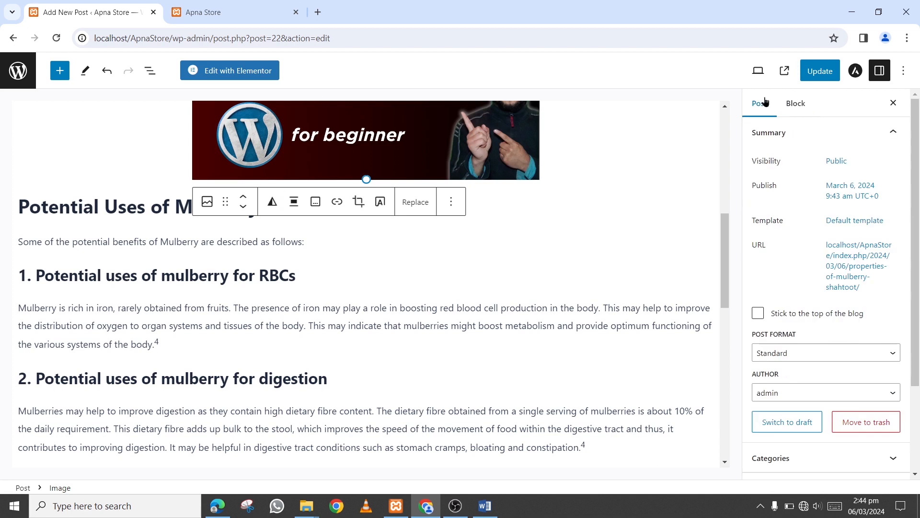
pyautogui.scroll(-3, 832, 364)
pyautogui.scroll(3, 838, 352)
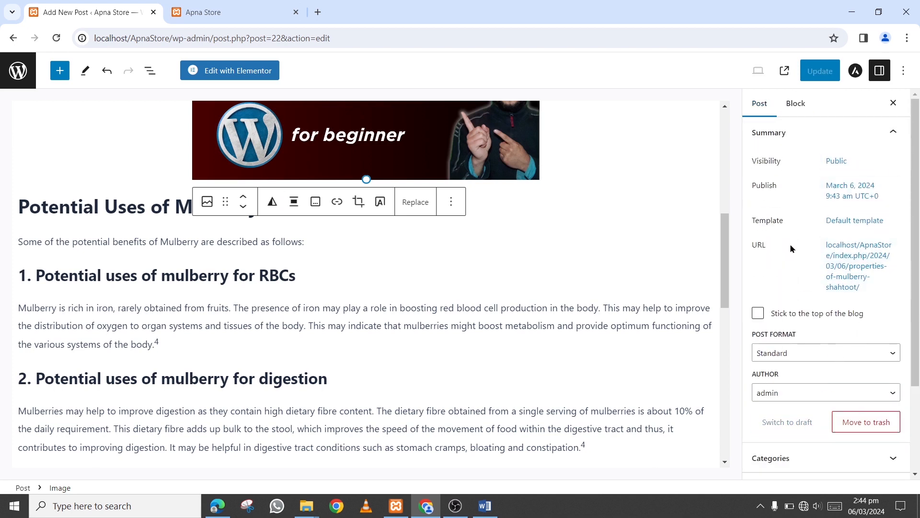
pyautogui.click(834, 269)
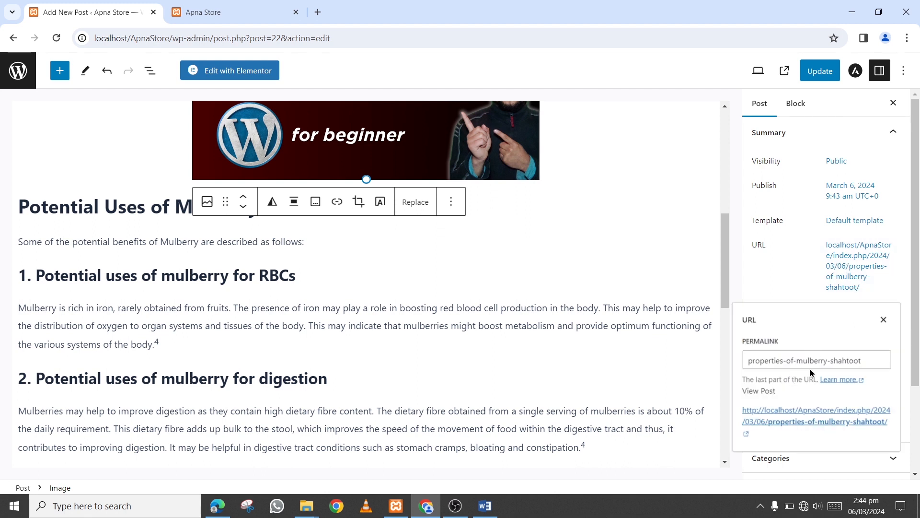
pyautogui.click(806, 289)
pyautogui.scroll(-3, 825, 291)
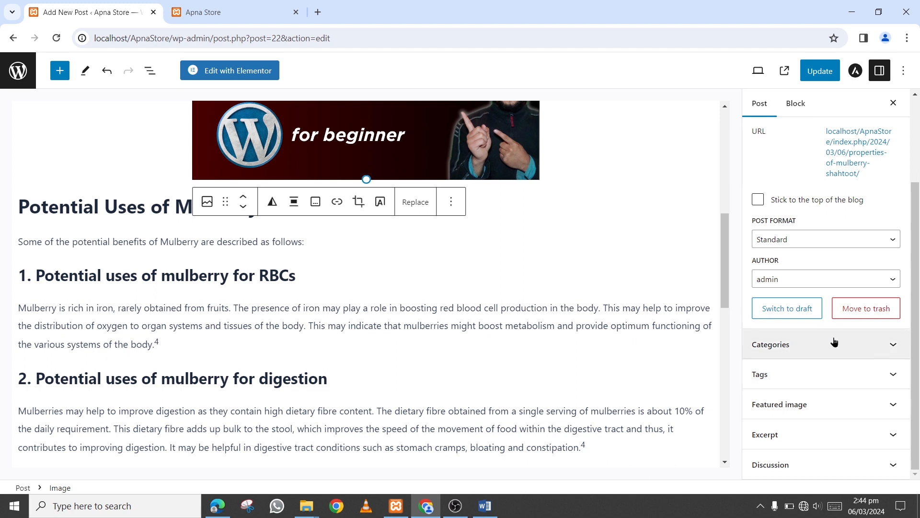
# Add a new category named furirt to the post without a parent category.
pyautogui.click(893, 346)
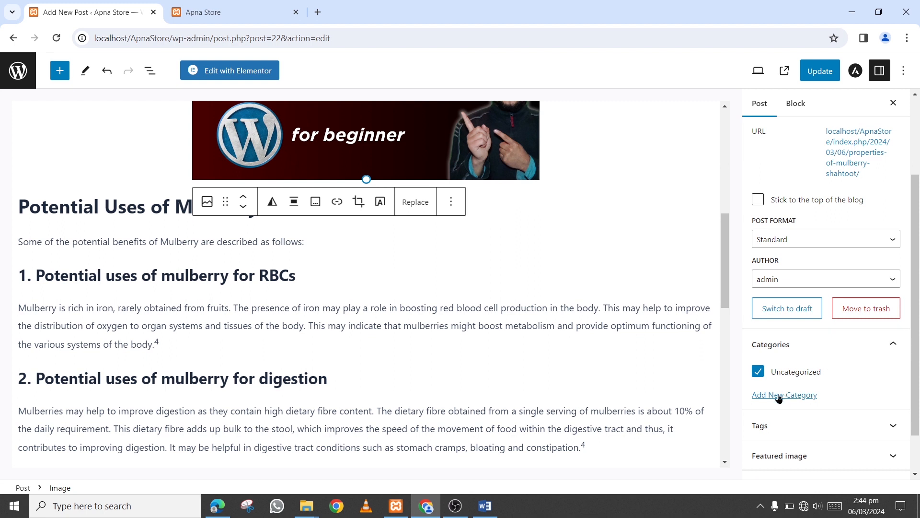
pyautogui.click(778, 397)
pyautogui.click(788, 436)
pyautogui.write('futi')
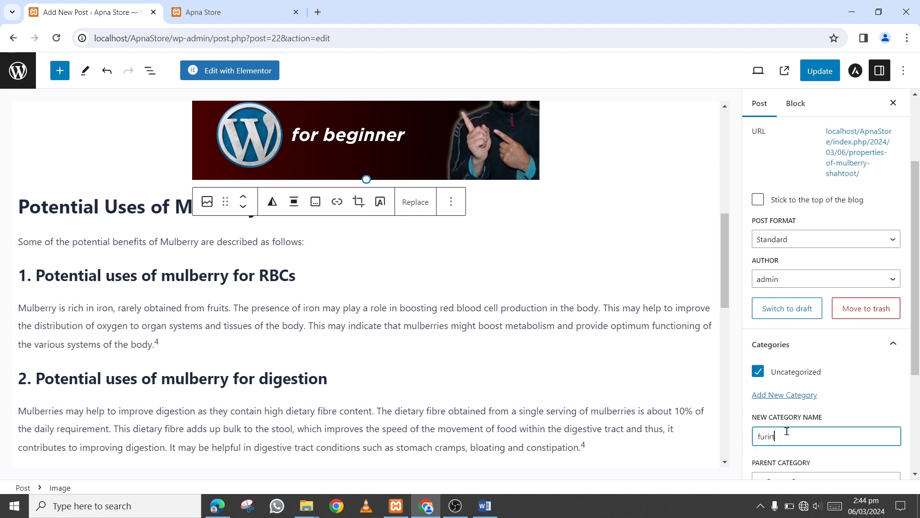
pyautogui.scroll(-3, 794, 444)
pyautogui.click(793, 336)
pyautogui.scroll(-1, 802, 355)
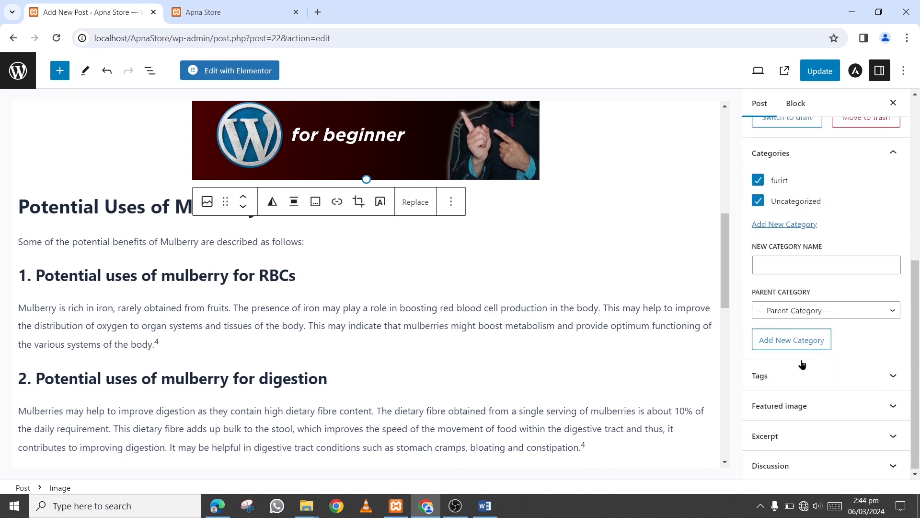
# Expand the post's tags and featured image settings and upload the picture S from the Desktop as a featured image candidate.
pyautogui.click(788, 378)
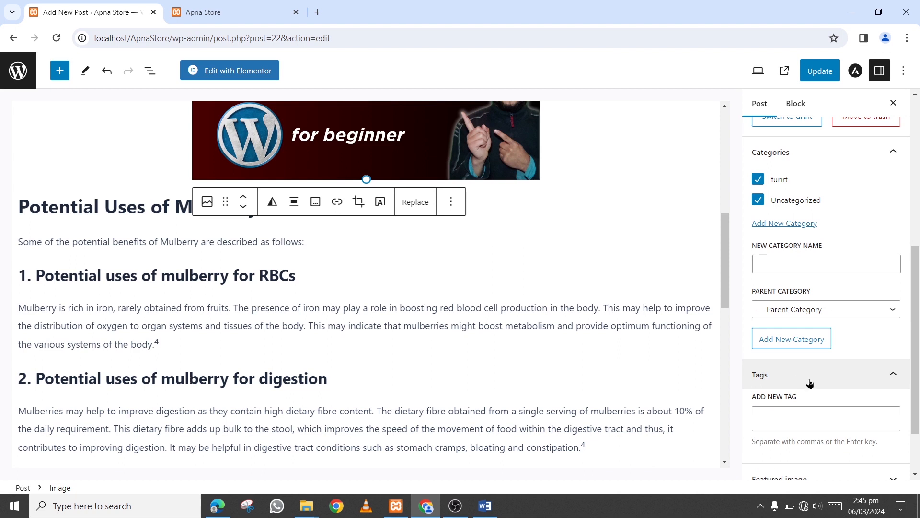
pyautogui.scroll(-2, 806, 374)
pyautogui.click(797, 405)
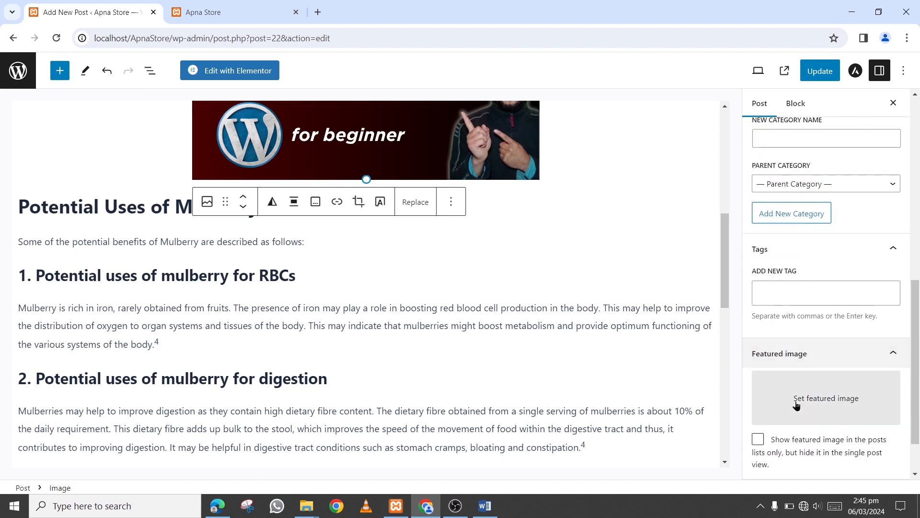
pyautogui.click(829, 400)
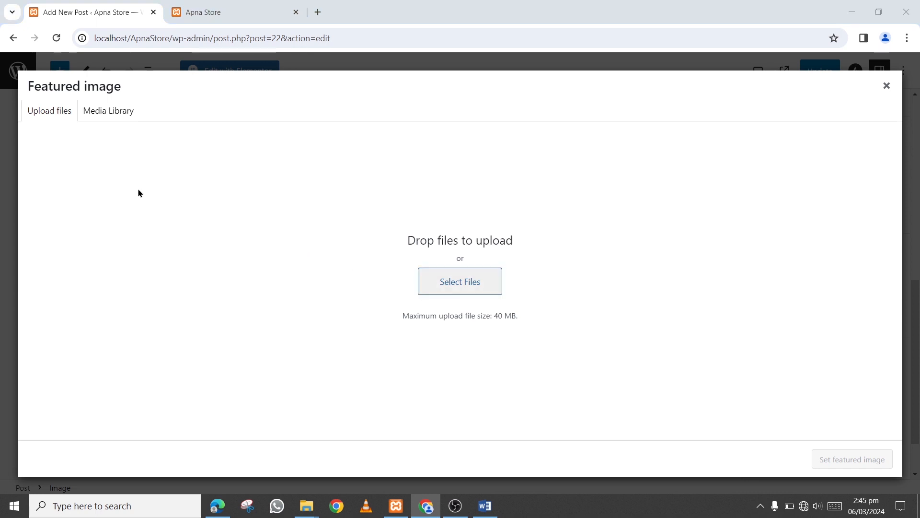
pyautogui.click(460, 281)
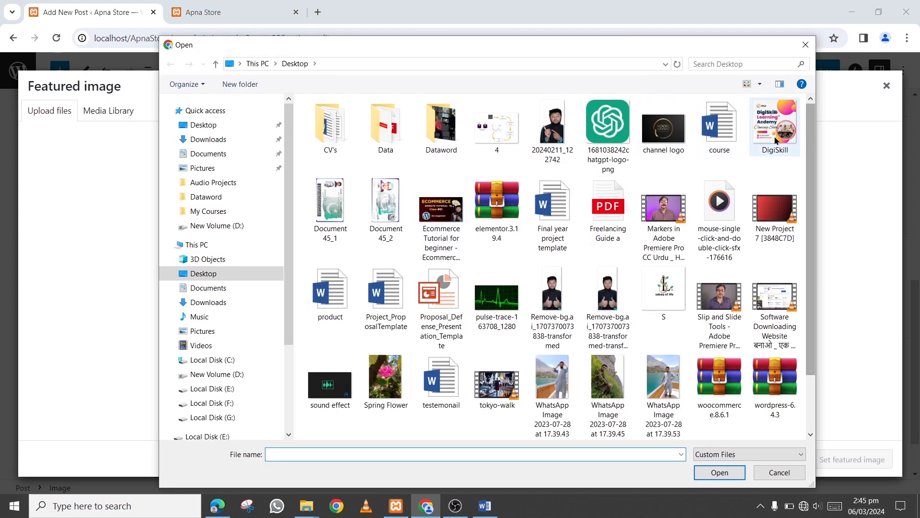
pyautogui.doubleClick(664, 291)
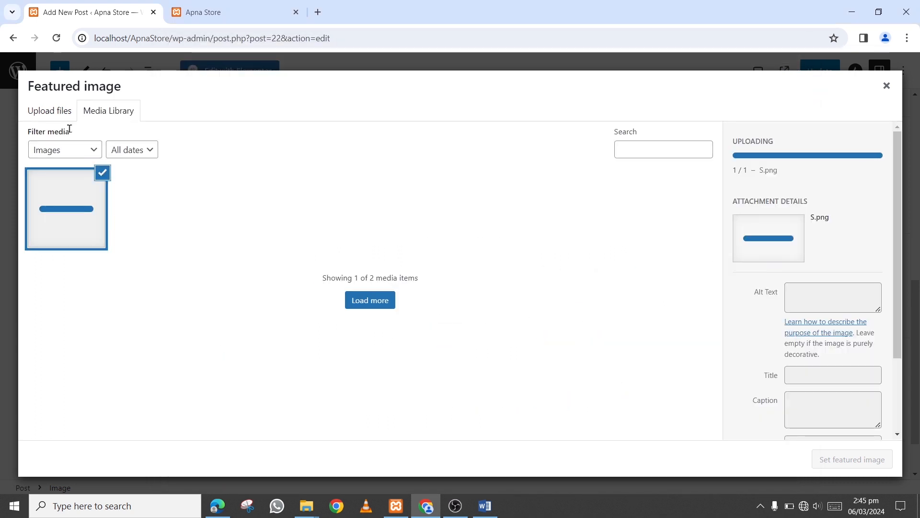
# Upload the channel logo picture from the Desktop and set it as the post's featured image.
pyautogui.click(53, 112)
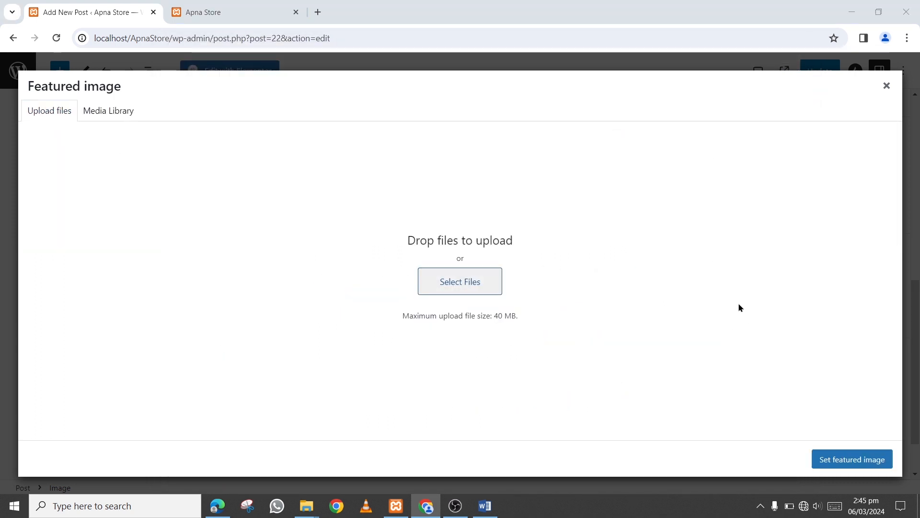
pyautogui.doubleClick(444, 135)
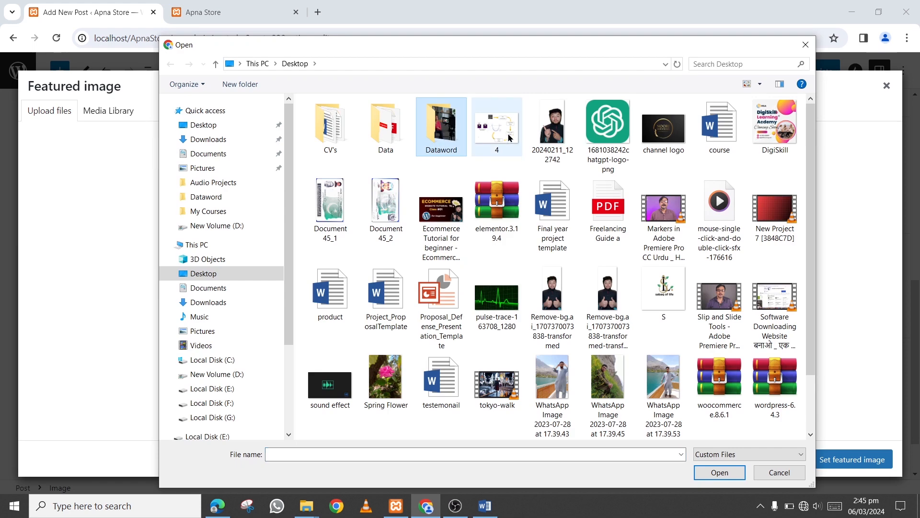
pyautogui.doubleClick(673, 138)
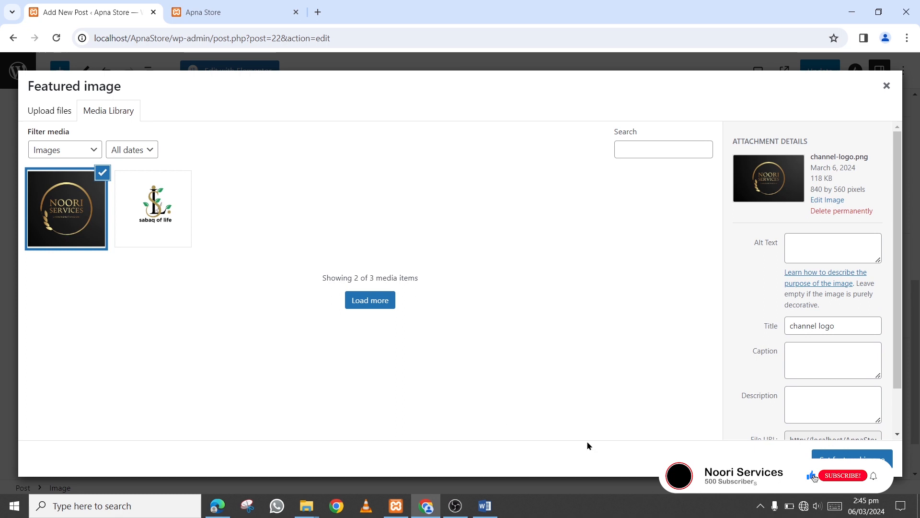
pyautogui.click(840, 463)
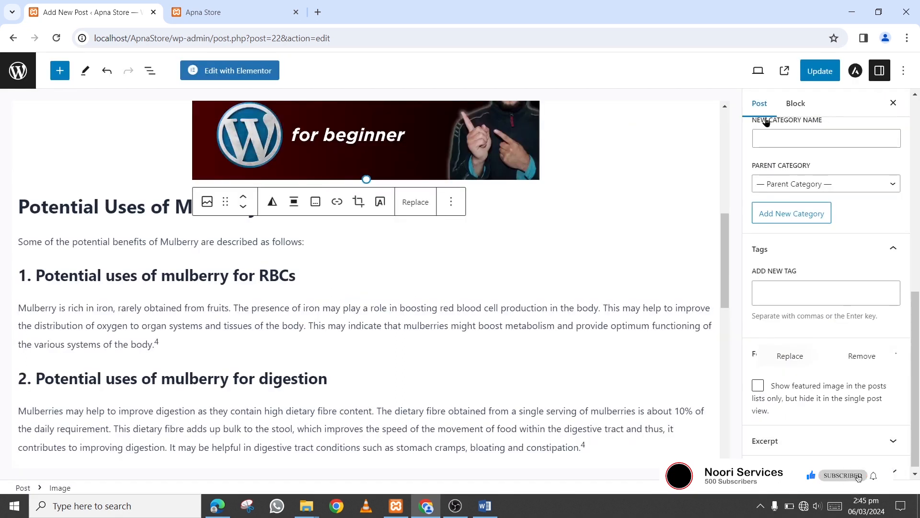
# Update the post and review its published page, including the centered picture and the mulberry sections.
pyautogui.scroll(-10, 569, 311)
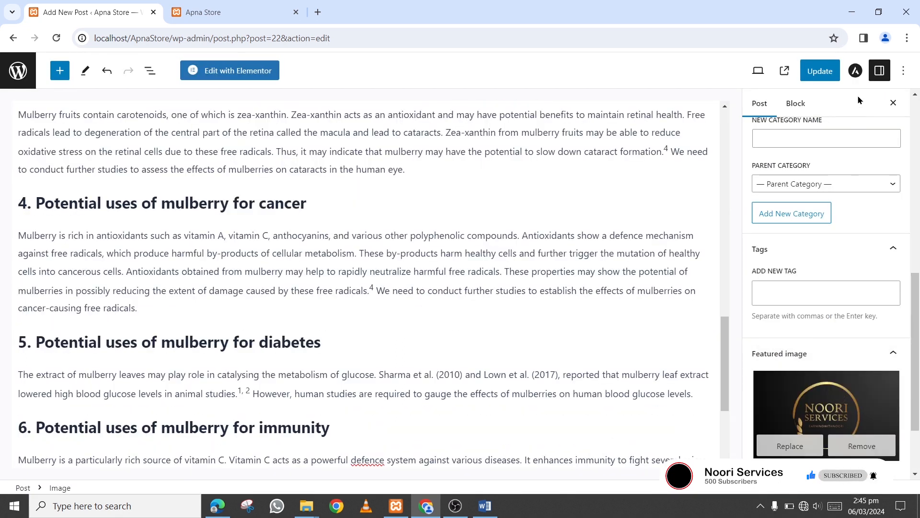
pyautogui.click(817, 71)
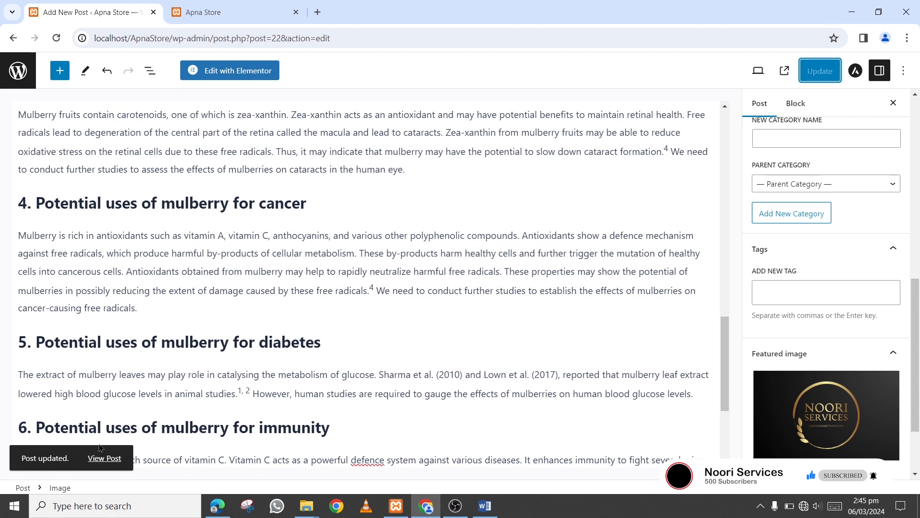
pyautogui.click(102, 456)
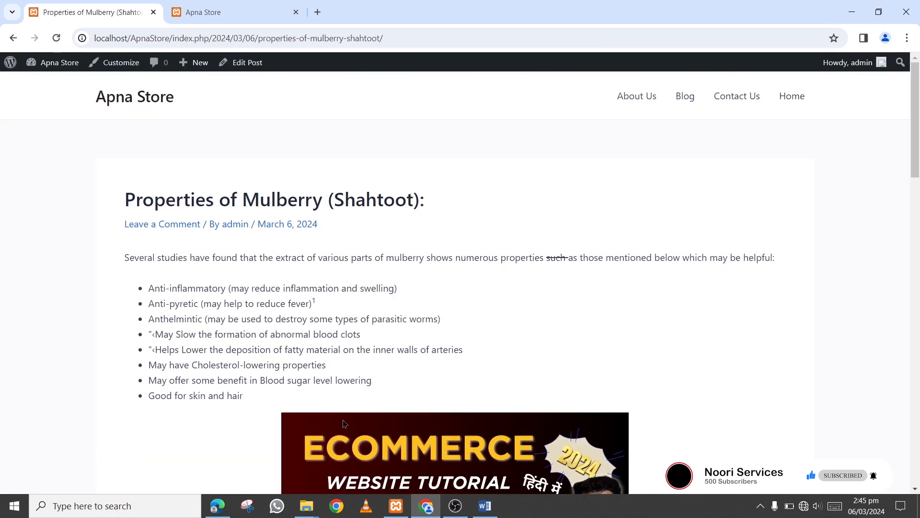
pyautogui.scroll(-7, 362, 284)
pyautogui.scroll(7, 362, 285)
pyautogui.scroll(-15, 362, 283)
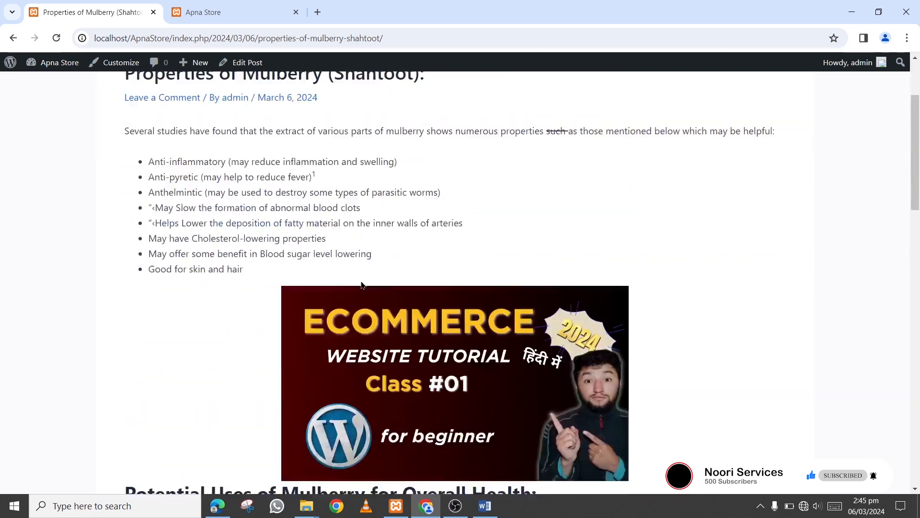
pyautogui.scroll(15, 362, 282)
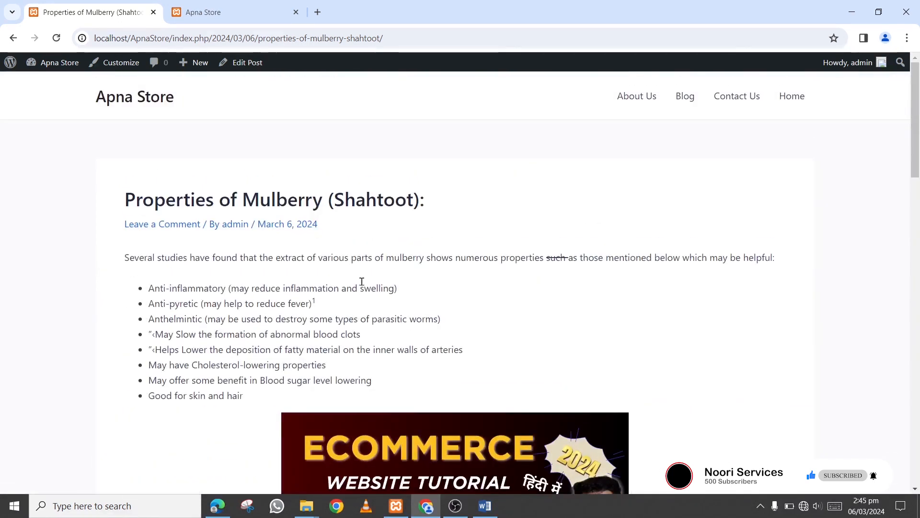
pyautogui.scroll(-7, 361, 283)
pyautogui.scroll(7, 363, 286)
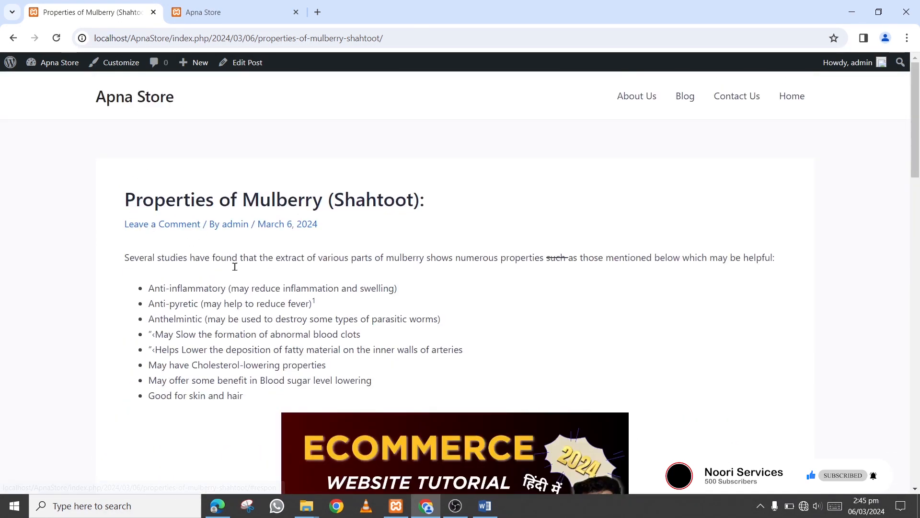
pyautogui.scroll(-10, 398, 354)
pyautogui.scroll(10, 398, 357)
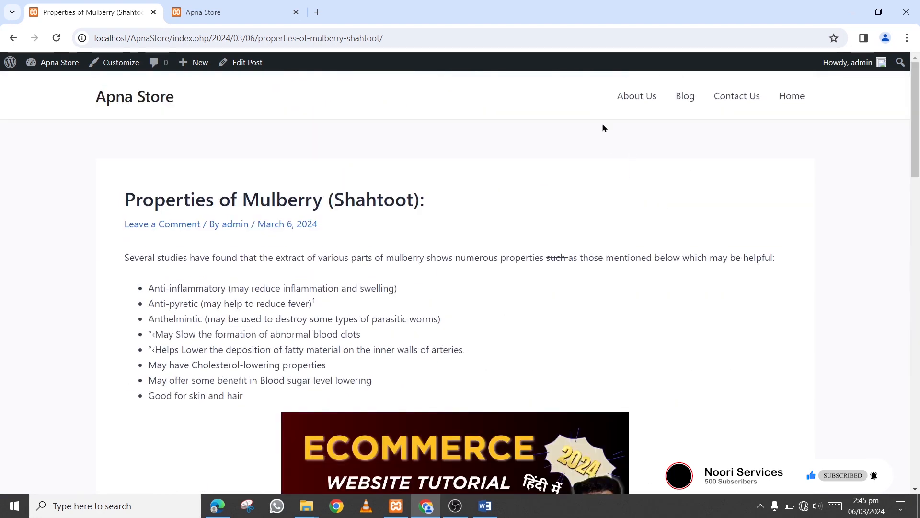
# Reload the Apna Store home page, examine the mulberry post's entry with its featured image, and open the full post.
pyautogui.click(227, 15)
pyautogui.click(56, 38)
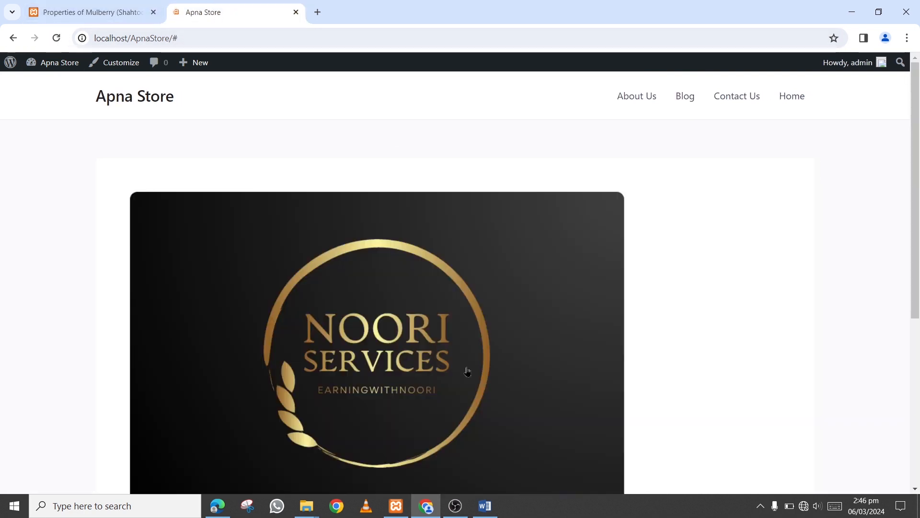
pyautogui.scroll(-5, 764, 321)
pyautogui.scroll(5, 764, 326)
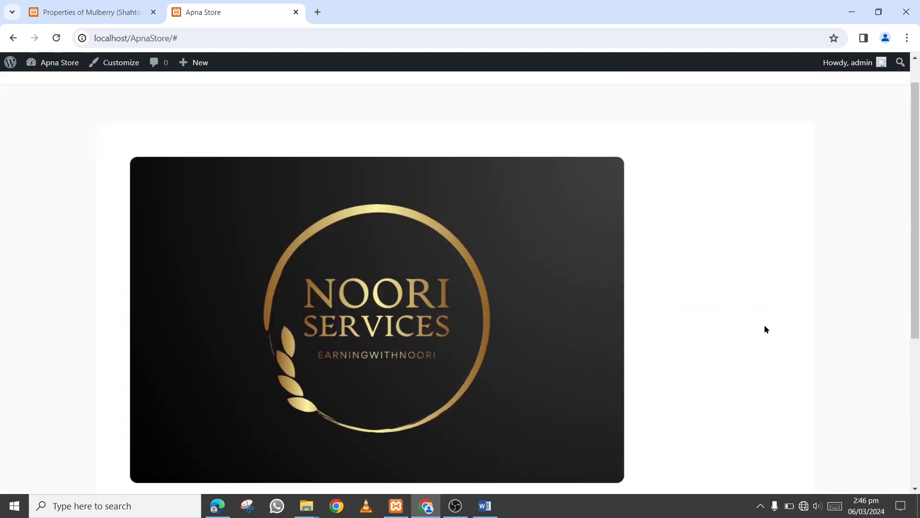
pyautogui.scroll(-5, 764, 326)
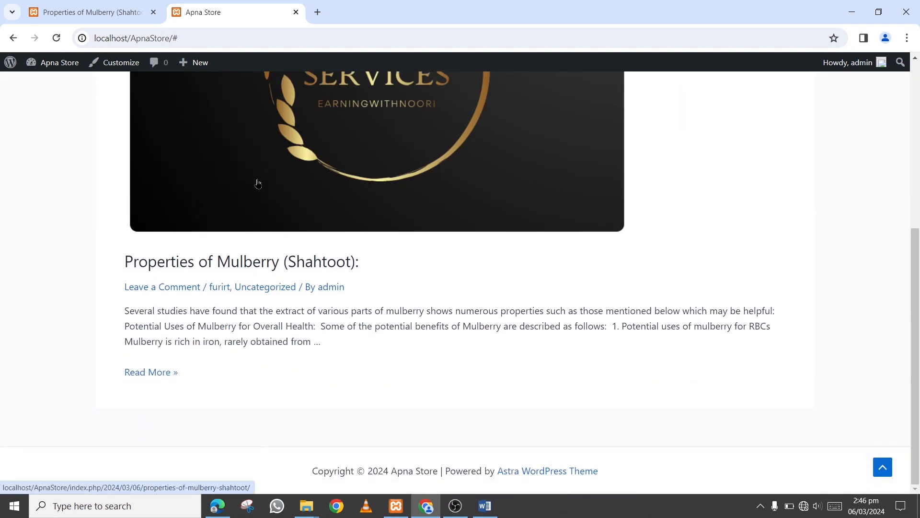
pyautogui.scroll(4, 348, 184)
pyautogui.scroll(-4, 355, 220)
pyautogui.click(149, 379)
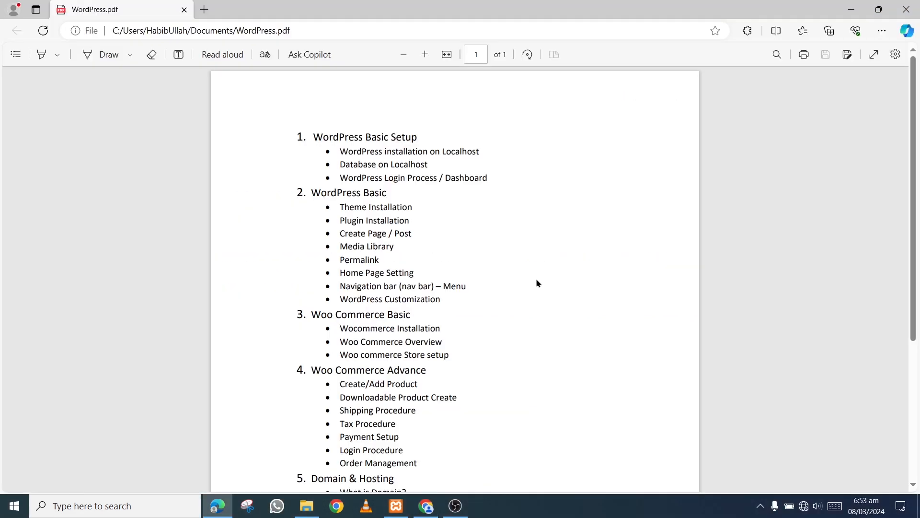
# Review the Theme Installation to Permalink topics in the WordPress.pdf outline, and open the Media Library in the Apna Store dashboard in Chrome.
pyautogui.moveTo(339, 206); pyautogui.dragTo(411, 236)
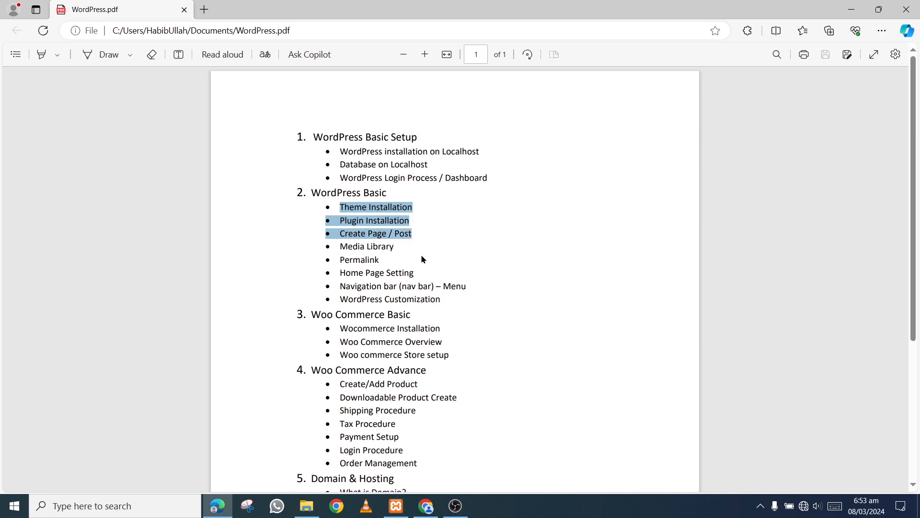
pyautogui.moveTo(342, 246); pyautogui.dragTo(360, 260)
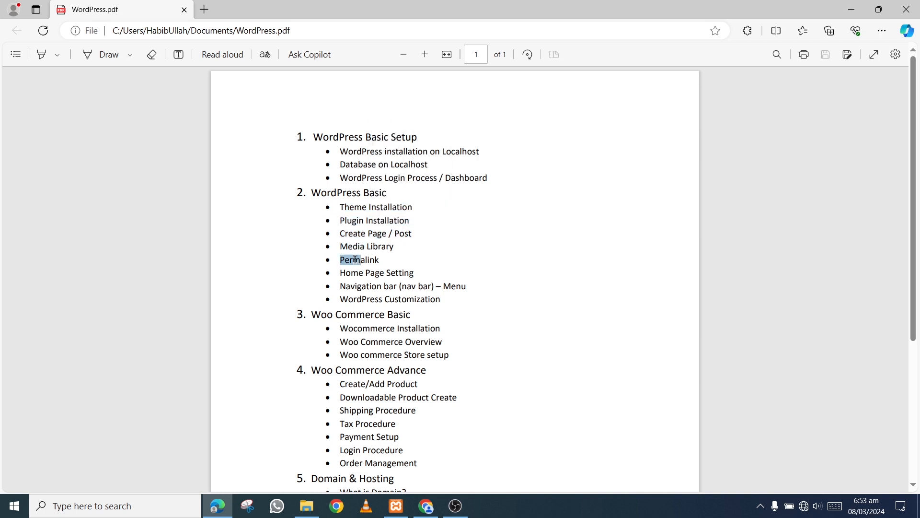
pyautogui.click(426, 506)
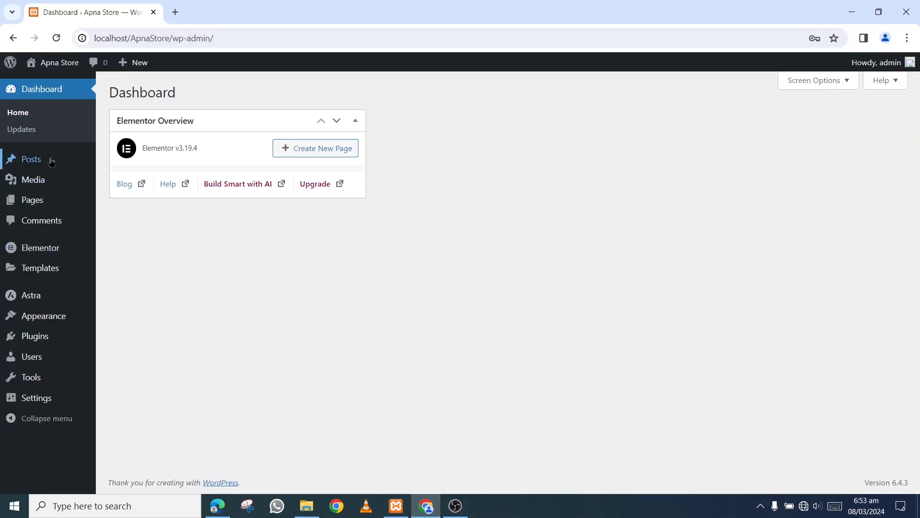
pyautogui.moveTo(43, 182)
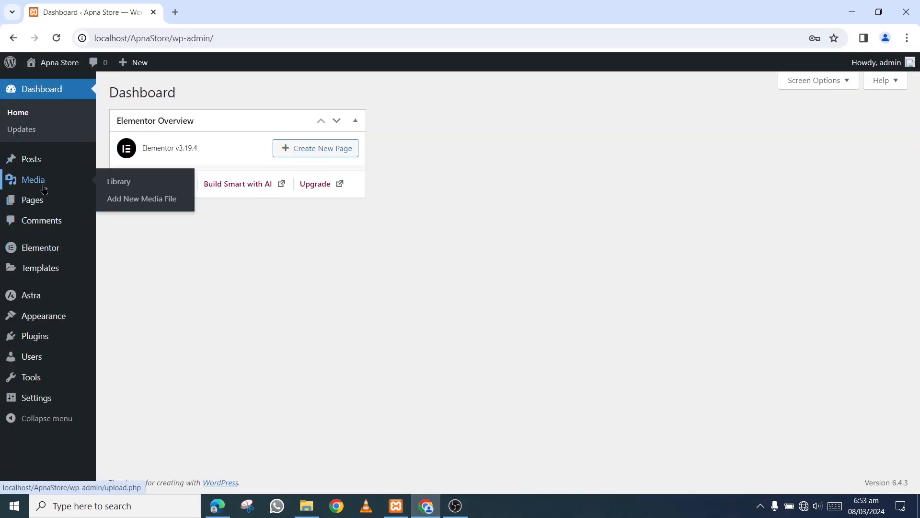
pyautogui.click(42, 185)
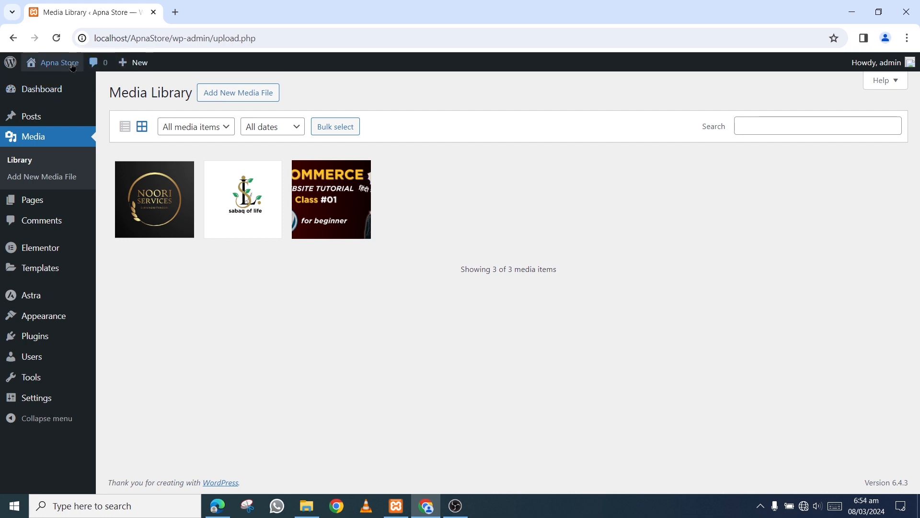
# Open the Apna Store site in a new browser tab and open the full mulberry post from its home page.
pyautogui.rightClick(58, 82)
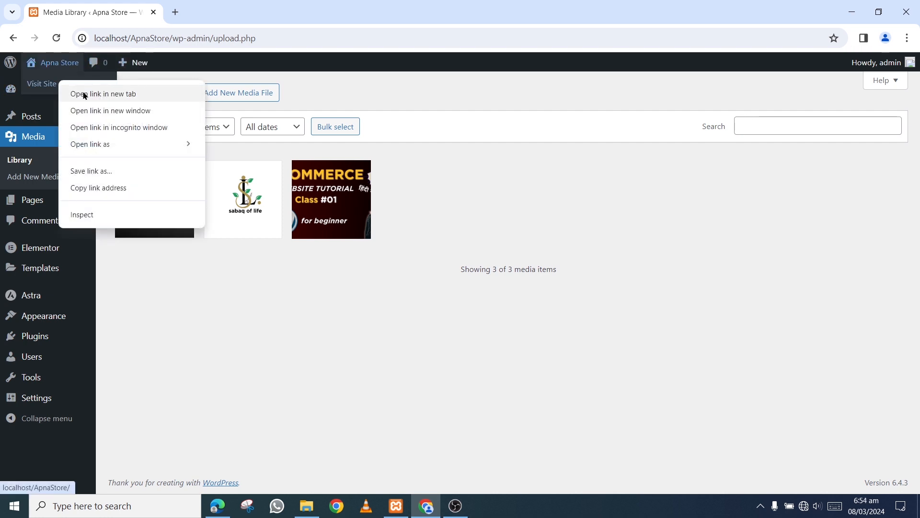
pyautogui.click(84, 95)
pyautogui.click(218, 15)
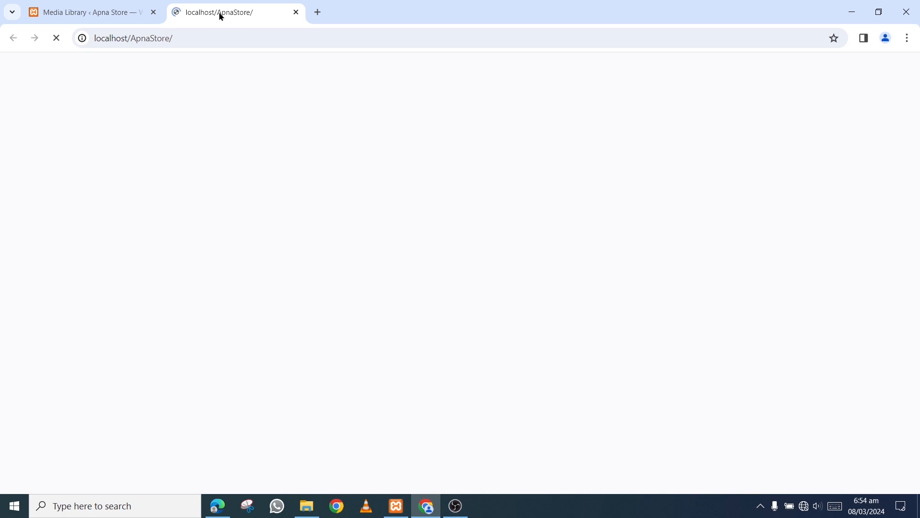
pyautogui.scroll(-7, 268, 284)
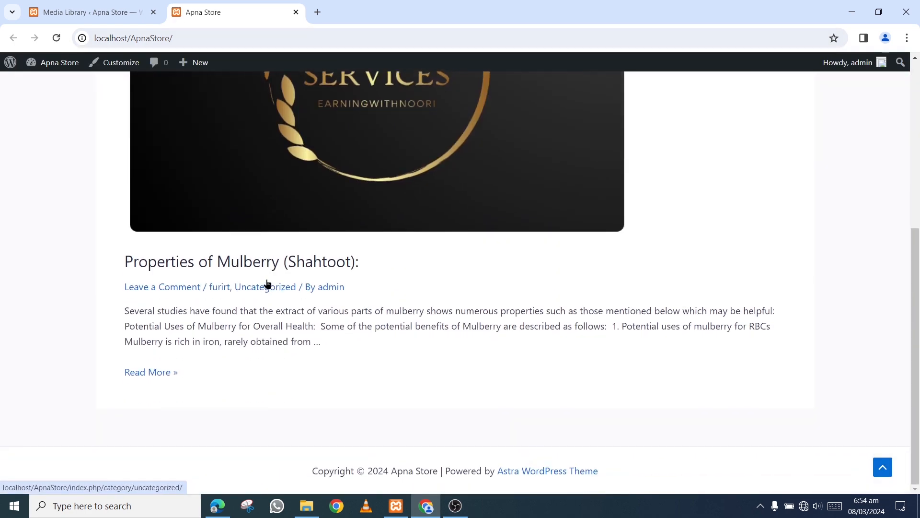
pyautogui.click(158, 373)
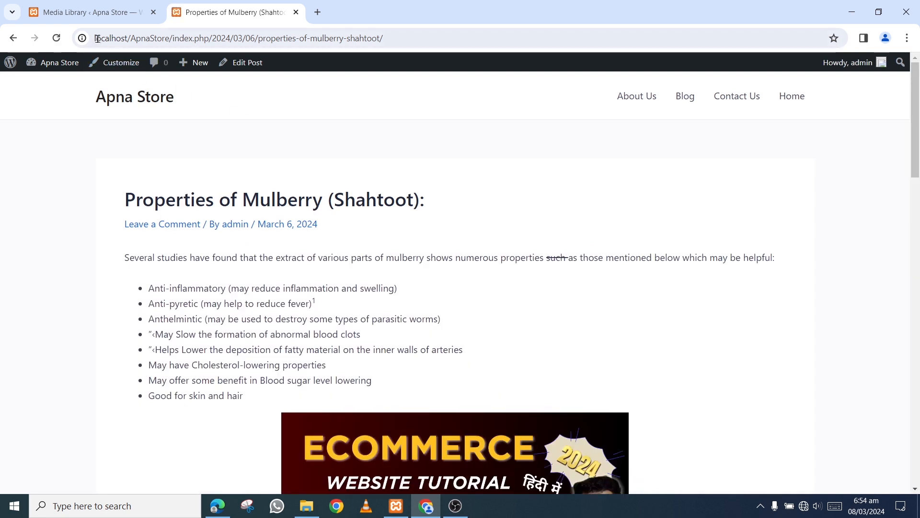
# Examine the mulberry post's web address, including the site name part, and compare it with the post title.
pyautogui.moveTo(95, 38); pyautogui.dragTo(381, 189)
pyautogui.scroll(-3, 380, 189)
pyautogui.scroll(3, 351, 333)
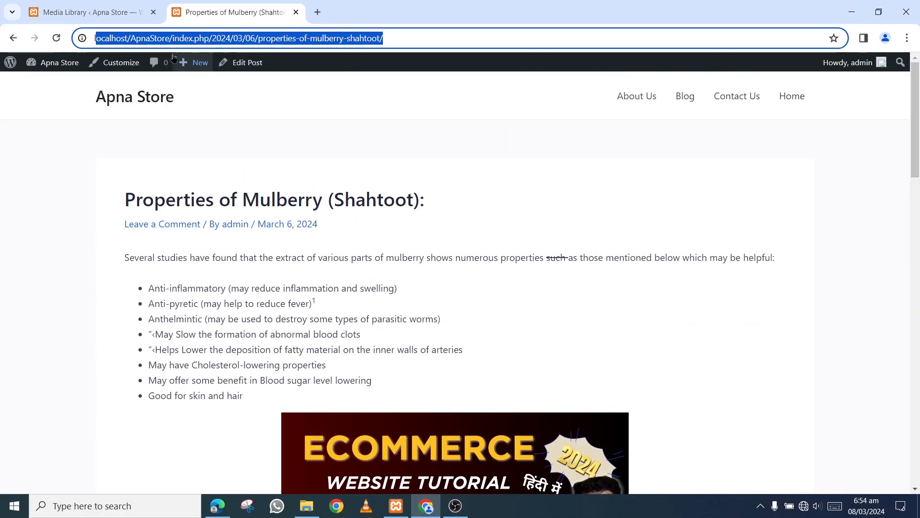
pyautogui.tripleClick(147, 38)
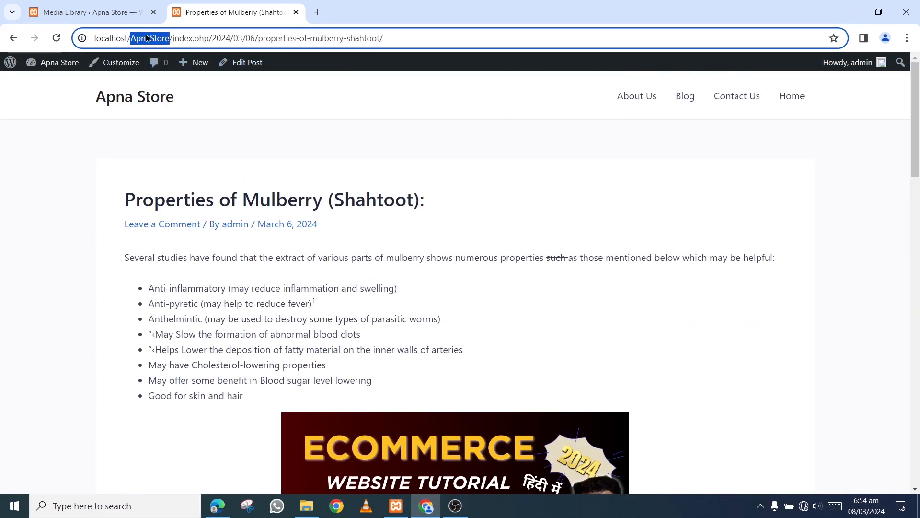
pyautogui.moveTo(125, 199); pyautogui.dragTo(287, 199)
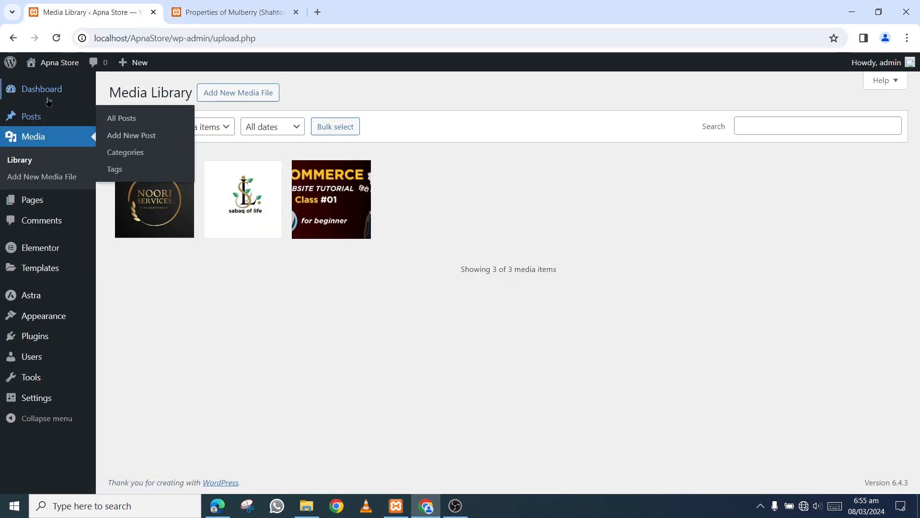
# Open the Permalink Settings and examine the common settings and the available permalink structures.
pyautogui.moveTo(33, 405)
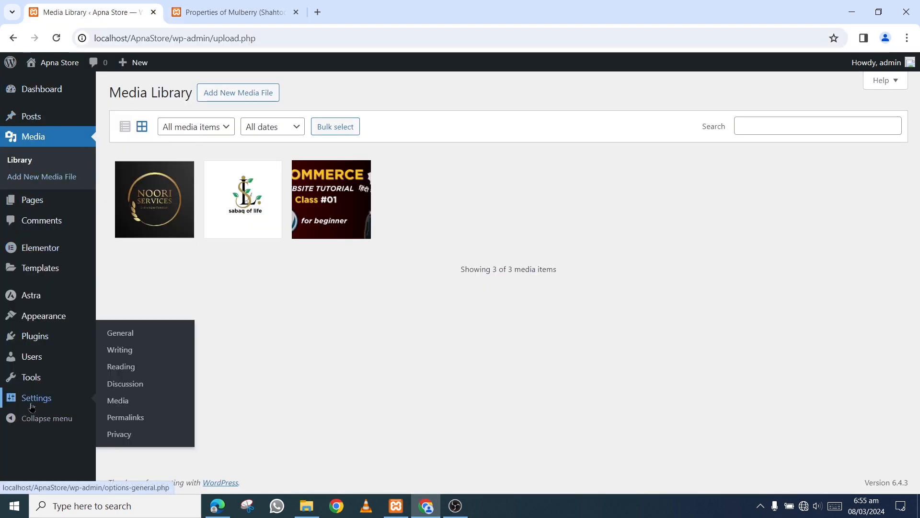
pyautogui.click(122, 426)
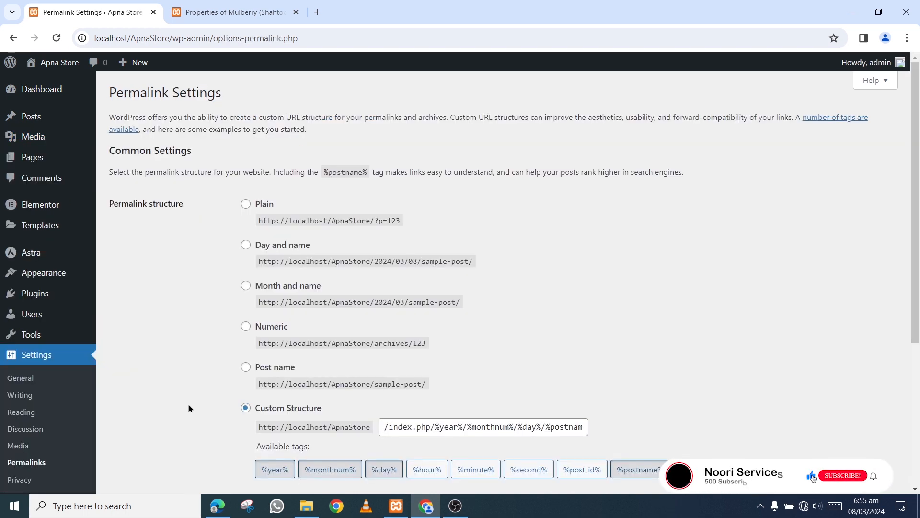
pyautogui.moveTo(109, 92); pyautogui.dragTo(234, 92)
pyautogui.click(182, 213)
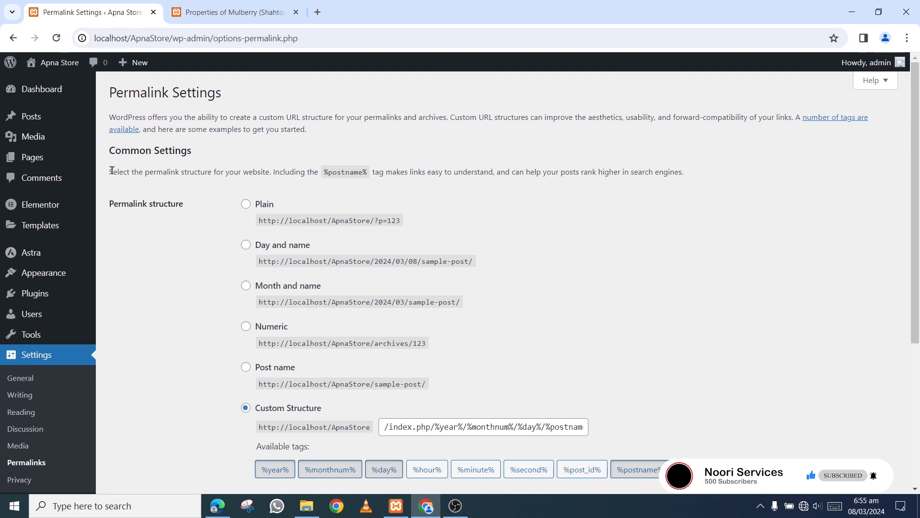
pyautogui.moveTo(112, 171); pyautogui.dragTo(127, 172)
pyautogui.moveTo(320, 172); pyautogui.dragTo(370, 172)
pyautogui.click(386, 172)
pyautogui.moveTo(650, 171); pyautogui.dragTo(671, 170)
pyautogui.click(490, 170)
pyautogui.moveTo(111, 203); pyautogui.dragTo(180, 204)
pyautogui.moveTo(916, 203); pyautogui.dragTo(917, 258)
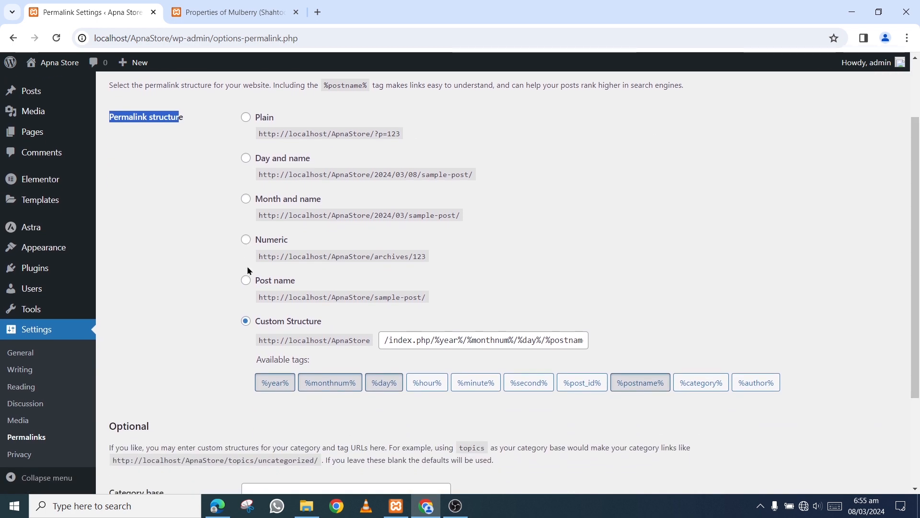
pyautogui.click(213, 316)
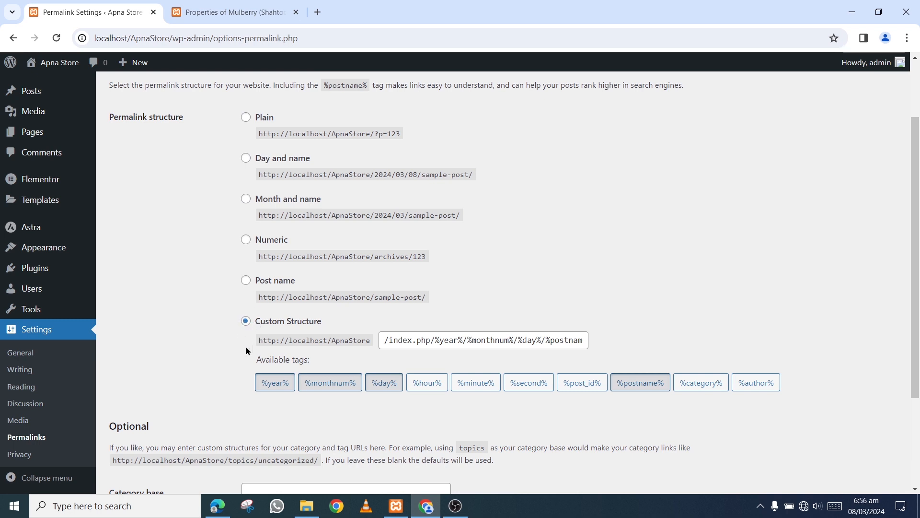
# Check the mulberry post's address again, set the permalink structure to Post name, and save the changes.
pyautogui.click(271, 11)
pyautogui.click(88, 3)
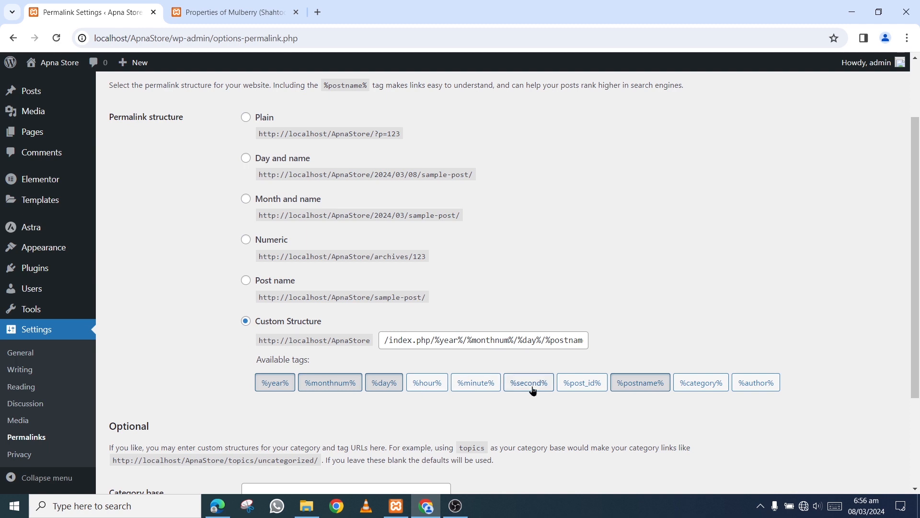
pyautogui.click(246, 281)
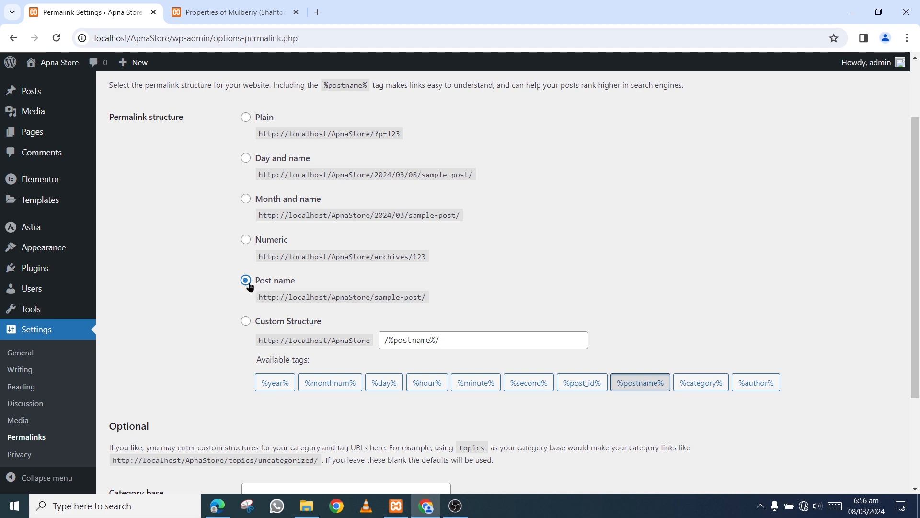
pyautogui.scroll(-3, 211, 295)
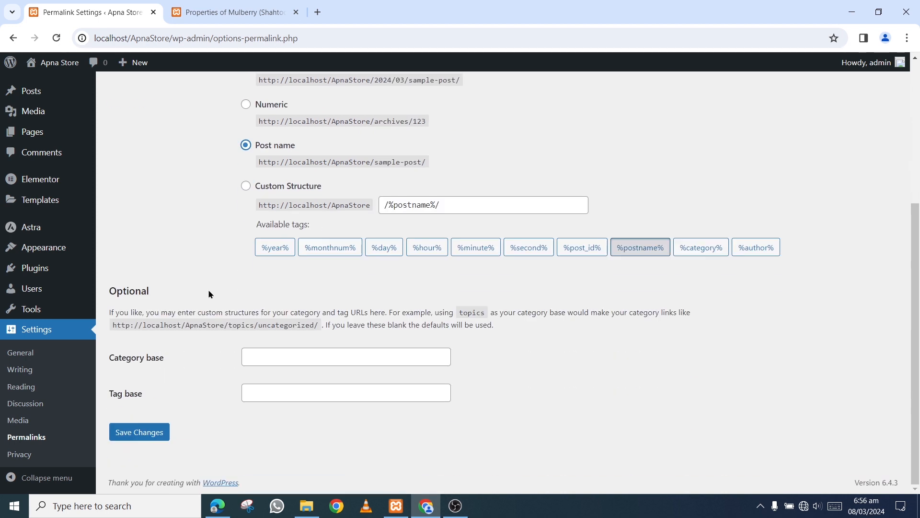
pyautogui.click(146, 437)
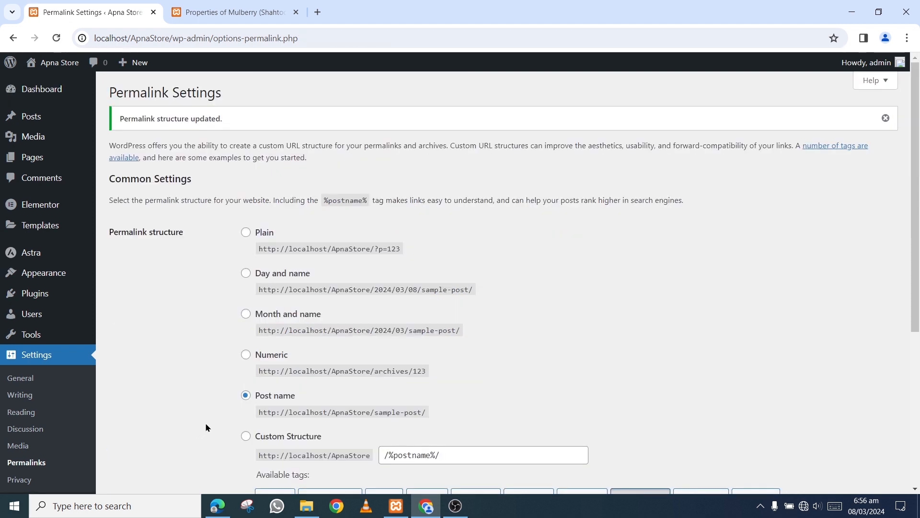
# Reload the mulberry post at its old address, and reopen the full post from the Apna Store home page.
pyautogui.click(251, 14)
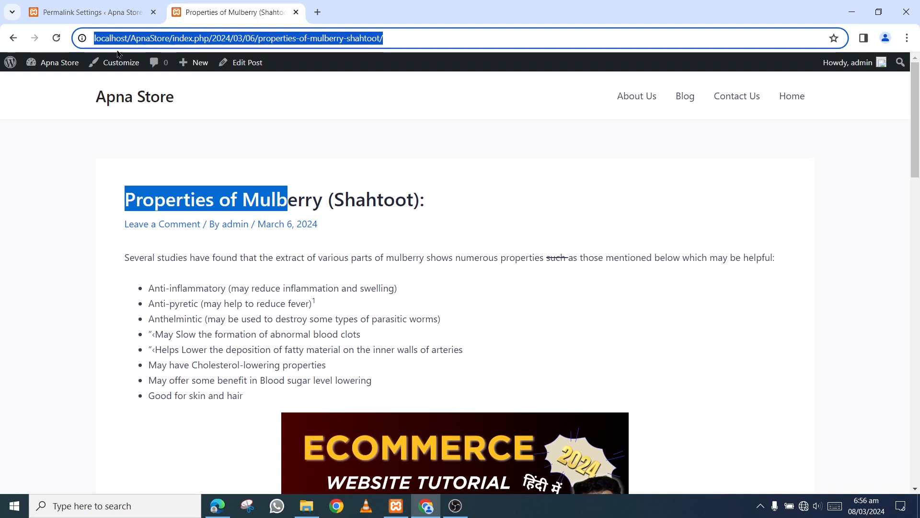
pyautogui.click(56, 40)
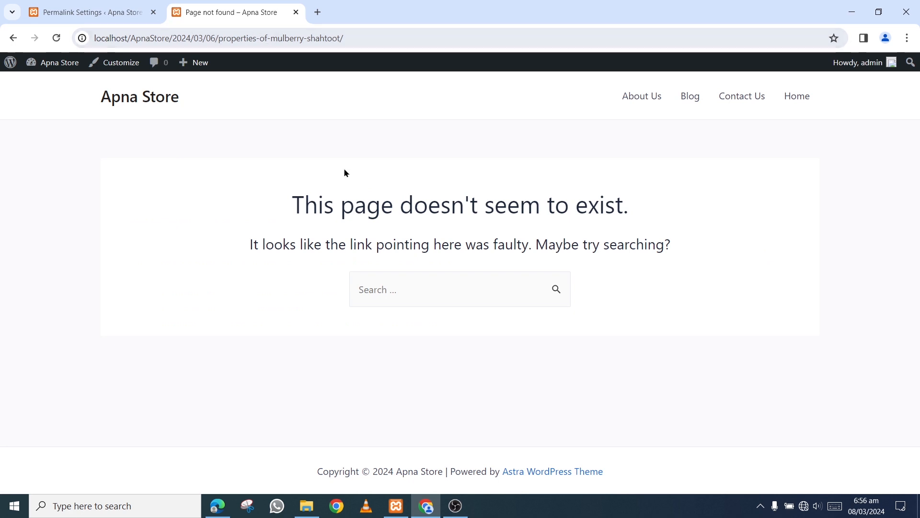
pyautogui.click(118, 101)
pyautogui.scroll(-5, 160, 386)
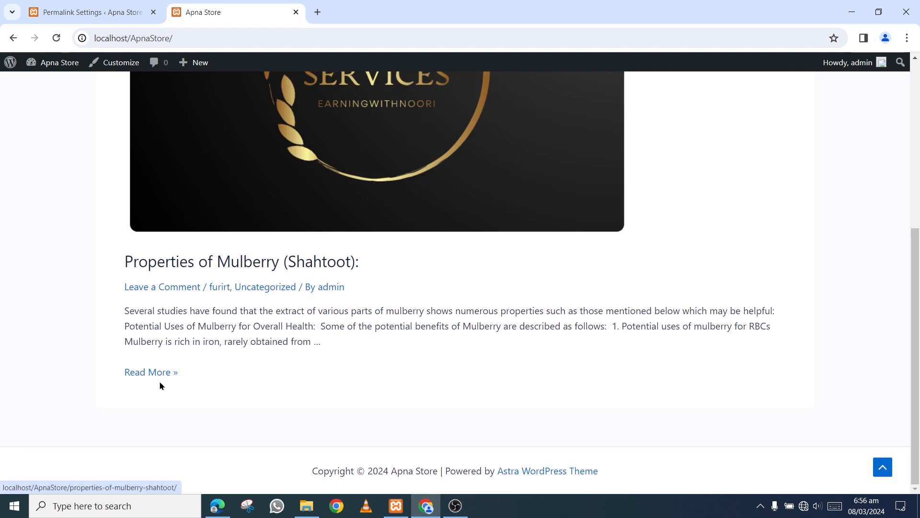
pyautogui.click(159, 377)
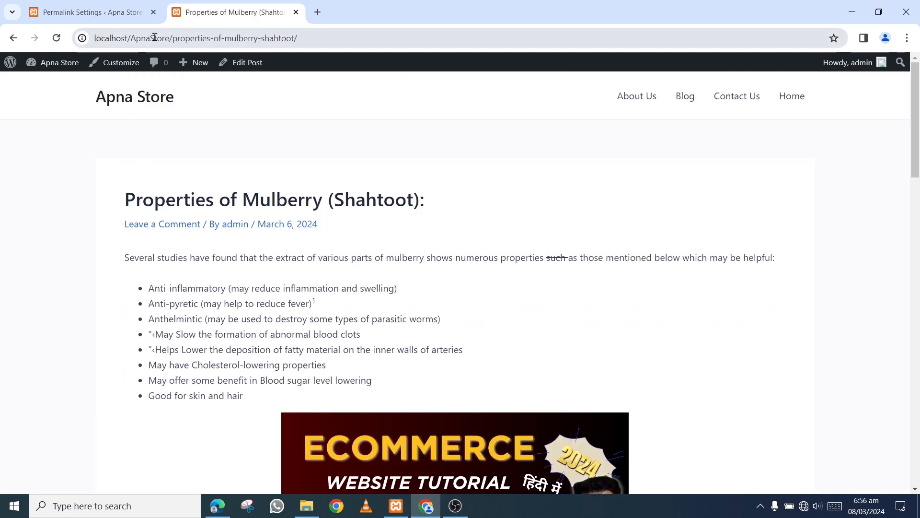
# Examine the reopened post's web address, looking at the site part and the post name part separately.
pyautogui.moveTo(109, 37); pyautogui.dragTo(316, 39)
pyautogui.click(317, 38)
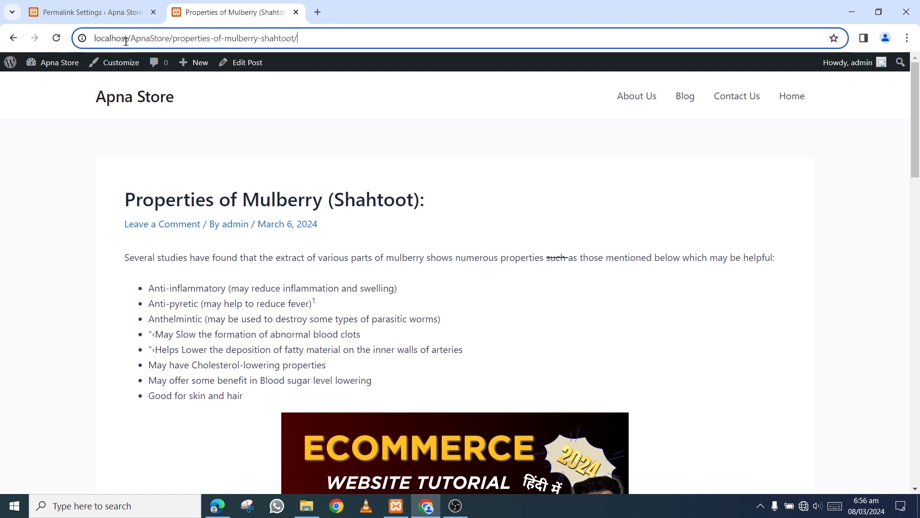
pyautogui.moveTo(105, 38); pyautogui.dragTo(162, 38)
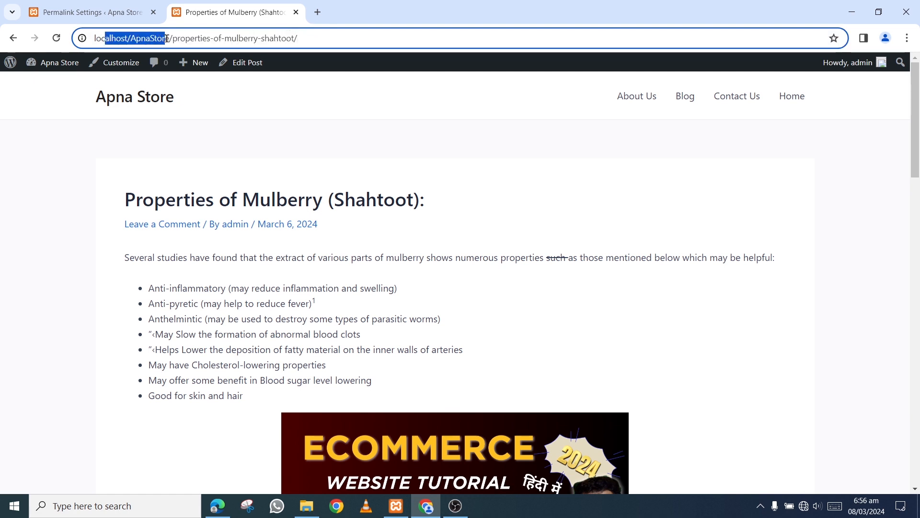
pyautogui.moveTo(185, 38); pyautogui.dragTo(265, 39)
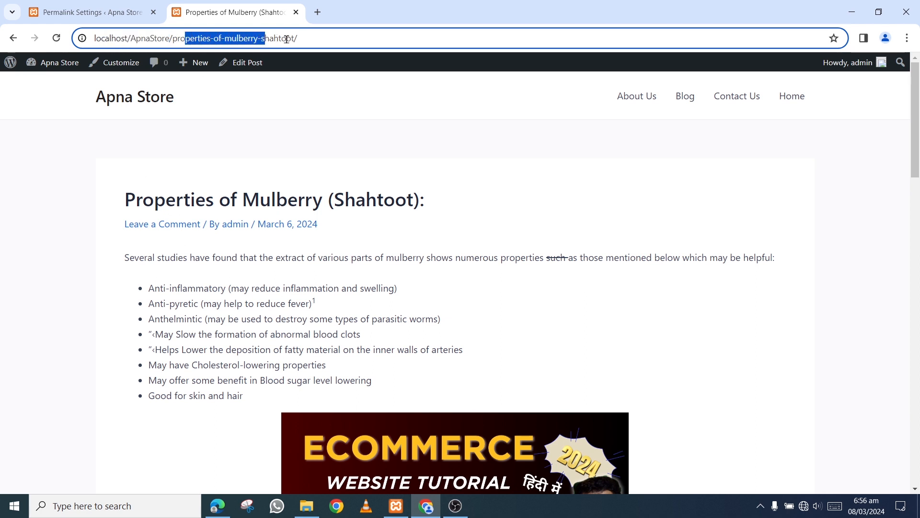
pyautogui.click(307, 39)
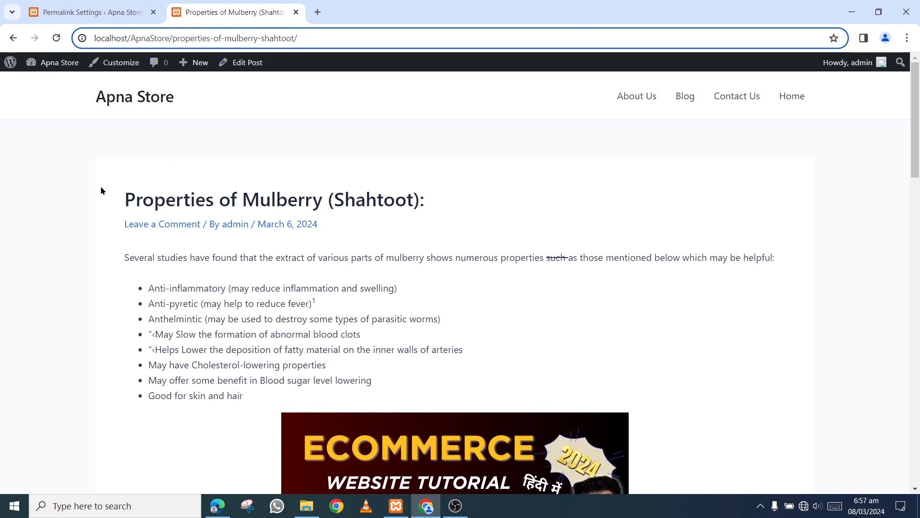
# Check the Home Page Setting topic in the WordPress.pdf outline, review the site's front page in Chrome, and open its Home page.
pyautogui.hotkey('ctrl', 'Tab')
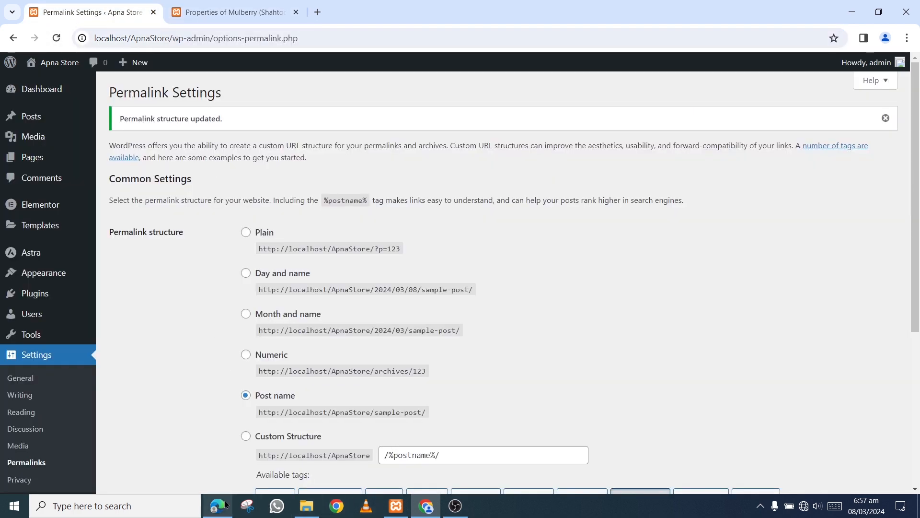
pyautogui.hotkey('alt', 'Tab')
pyautogui.moveTo(340, 273); pyautogui.dragTo(405, 273)
pyautogui.click(243, 6)
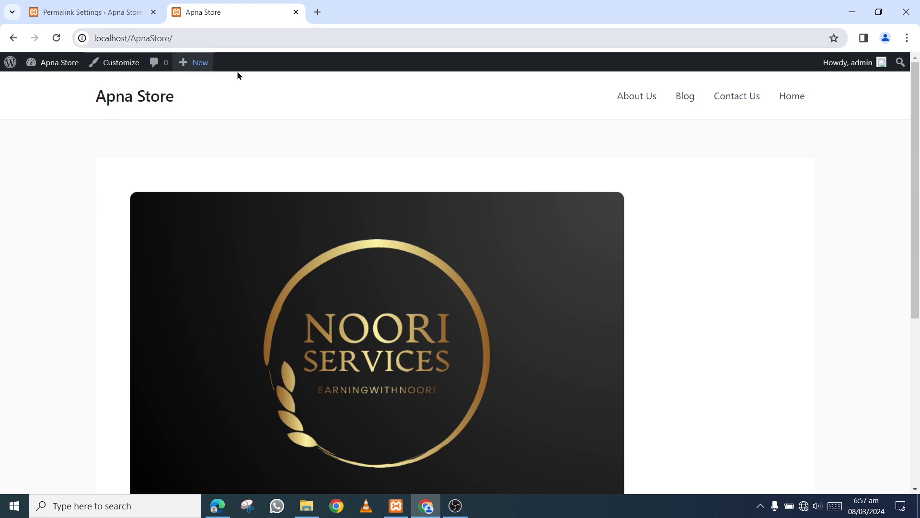
pyautogui.scroll(-5, 679, 206)
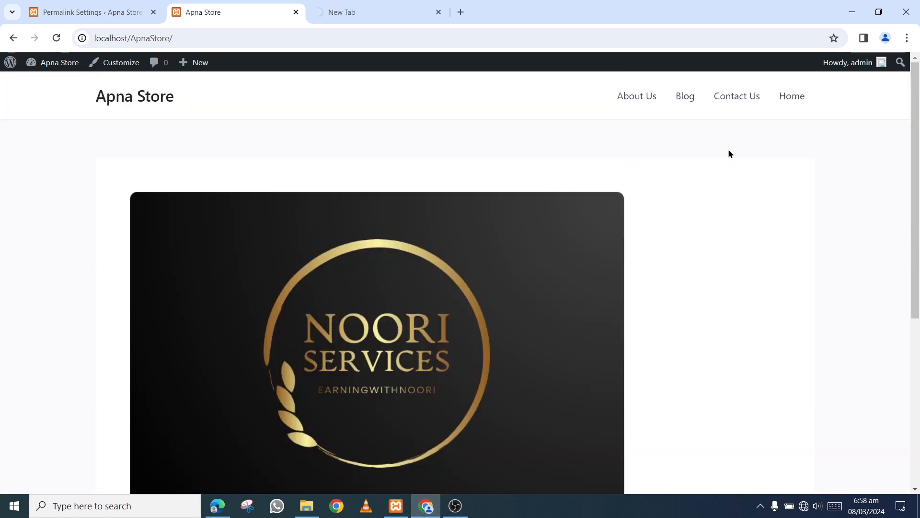
pyautogui.click(777, 96)
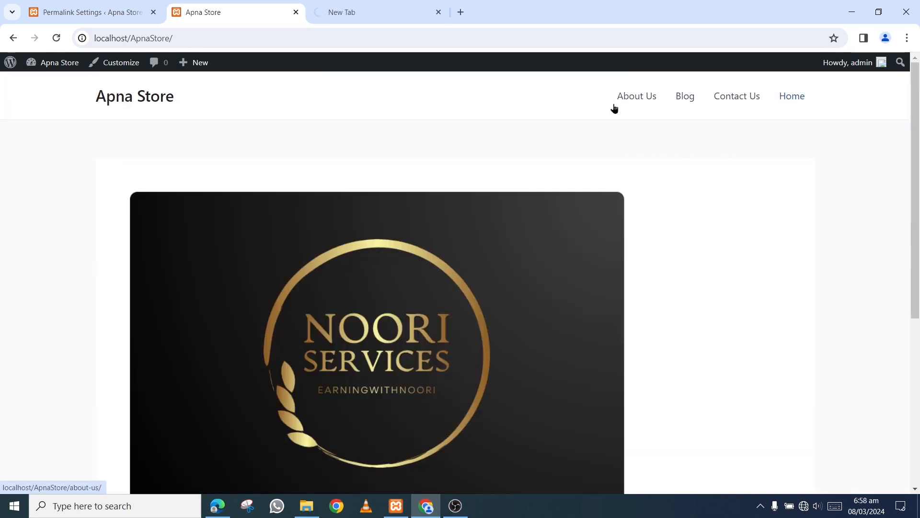
# Open the Reading settings in the Apna Store dashboard and look over the homepage display option.
pyautogui.click(119, 8)
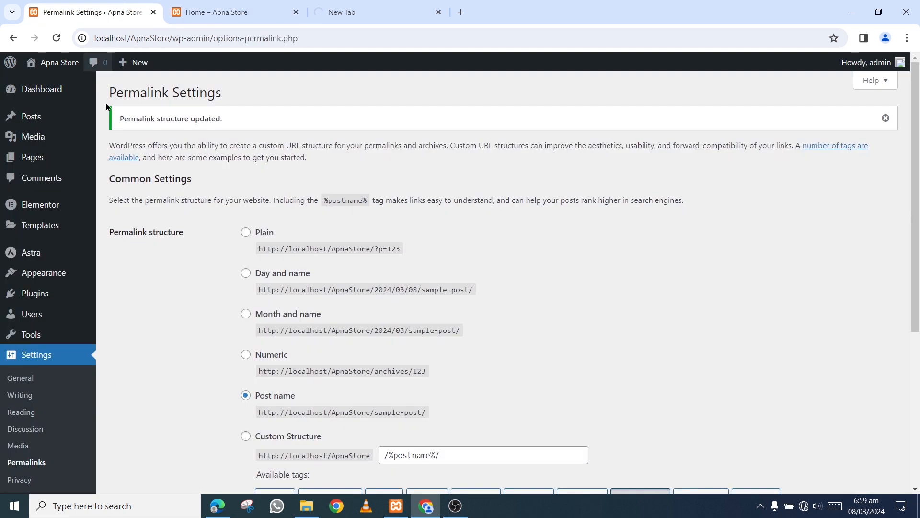
pyautogui.moveTo(71, 340)
pyautogui.scroll(-4, 53, 336)
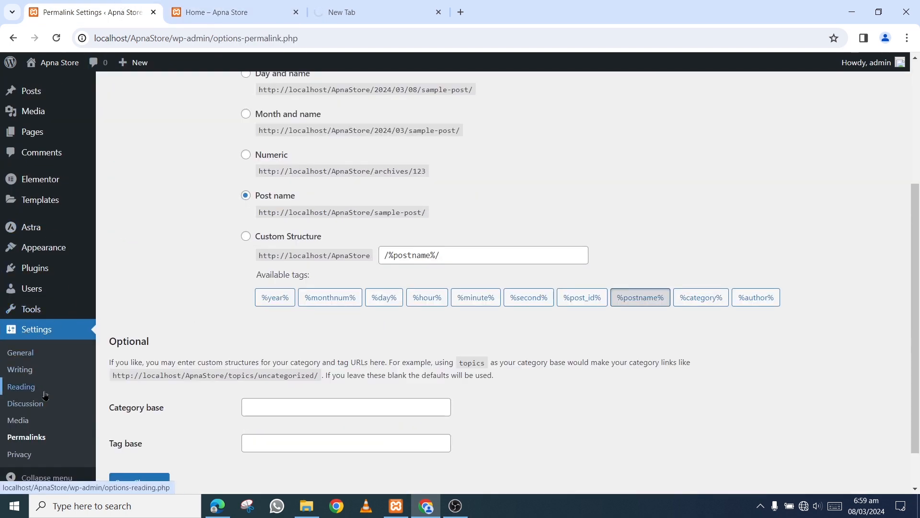
pyautogui.click(20, 396)
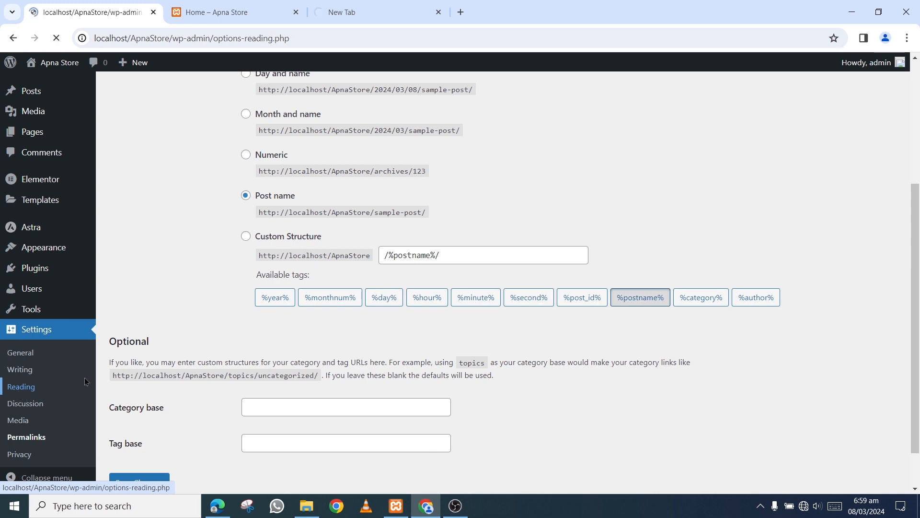
pyautogui.moveTo(113, 126); pyautogui.dragTo(197, 135)
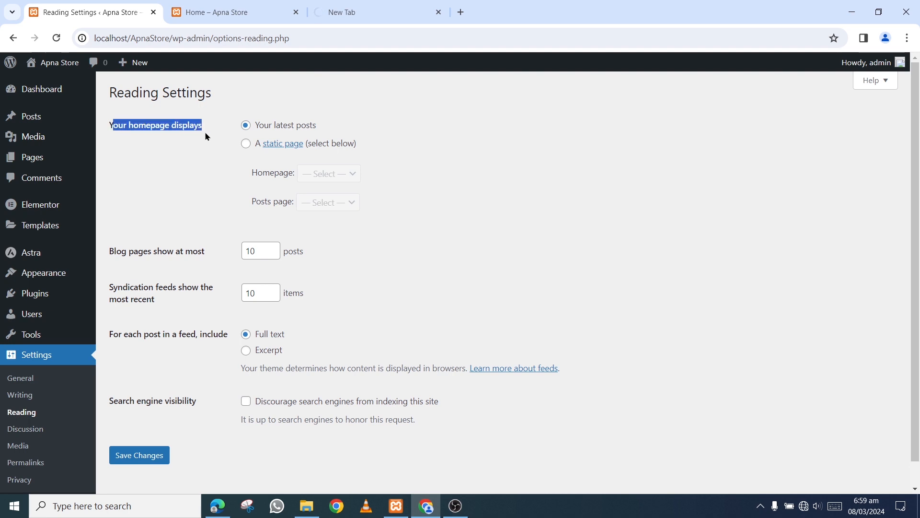
pyautogui.click(173, 130)
pyautogui.moveTo(117, 92); pyautogui.dragTo(206, 88)
pyautogui.click(232, 97)
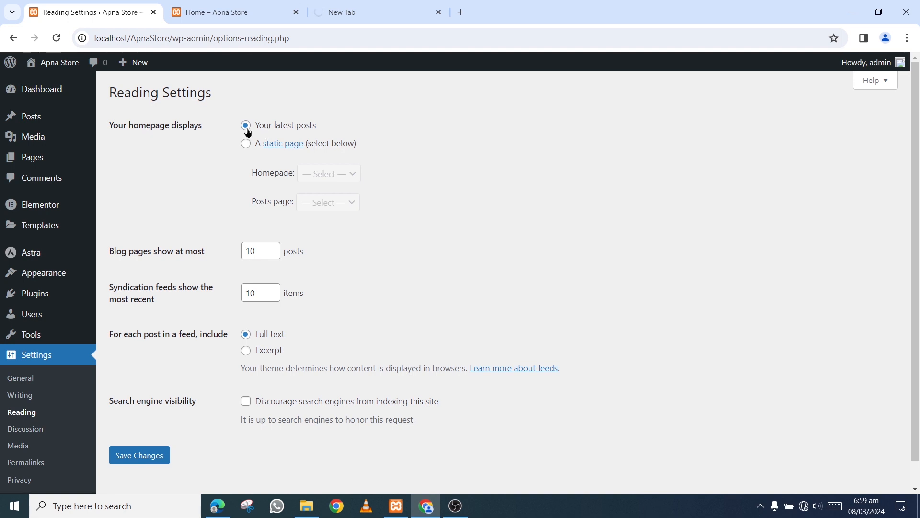
# Set the homepage to a static page, with Home as the homepage and Blog as the posts page, and save the changes.
pyautogui.click(246, 146)
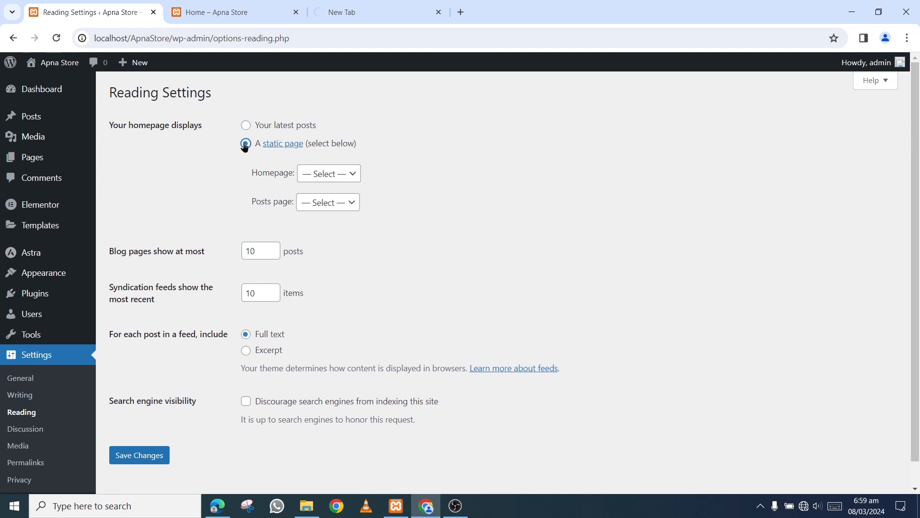
pyautogui.click(344, 177)
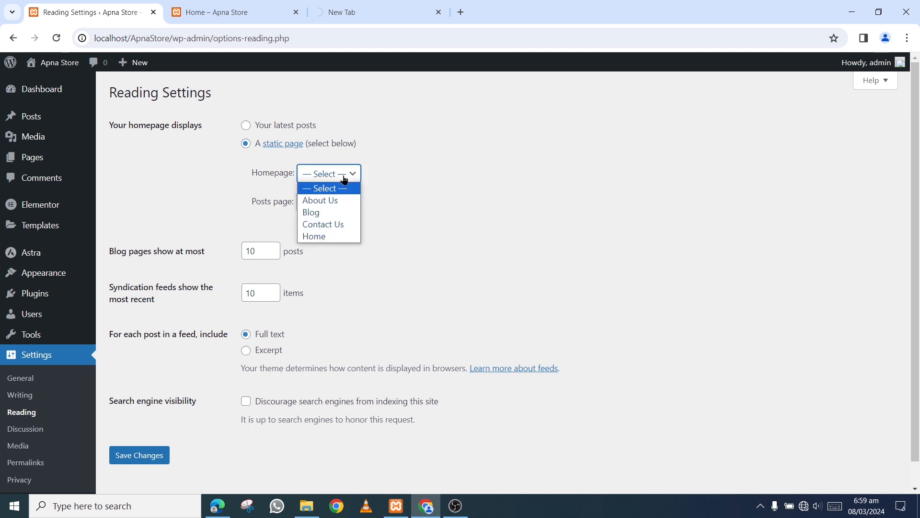
pyautogui.click(329, 236)
pyautogui.click(327, 203)
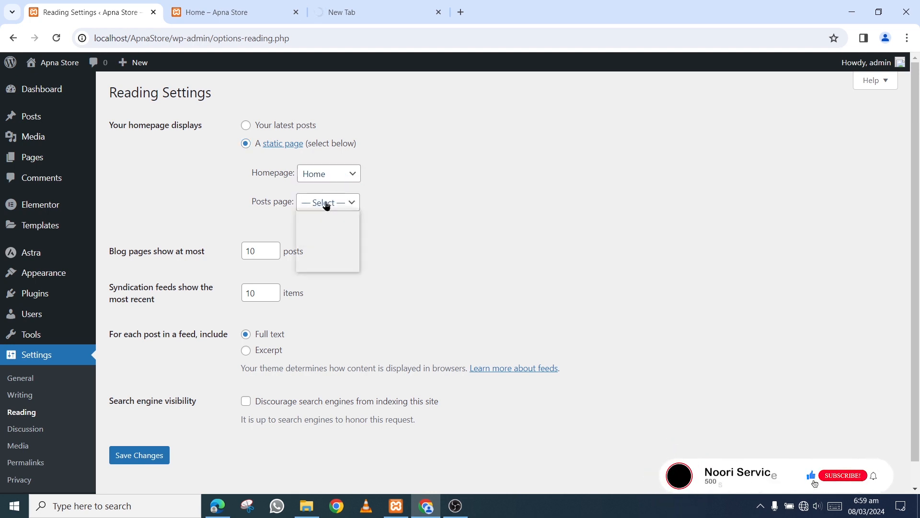
pyautogui.click(332, 241)
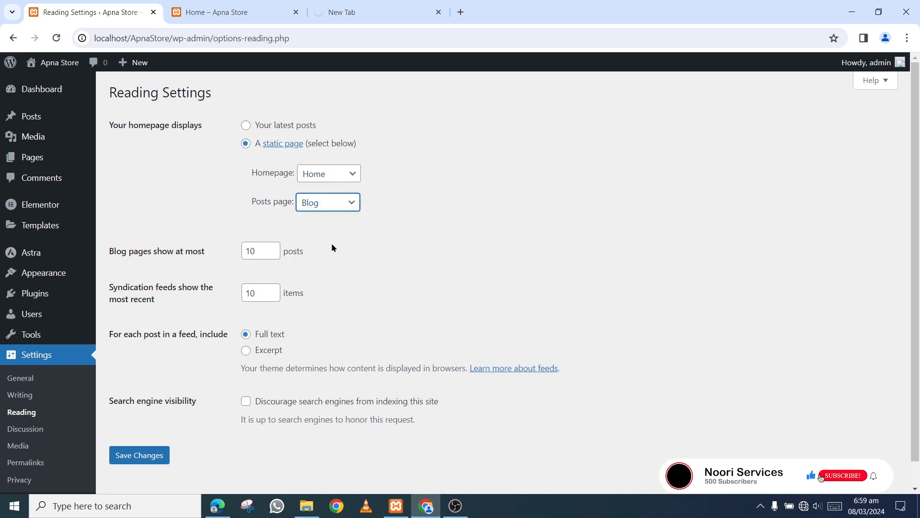
pyautogui.click(151, 459)
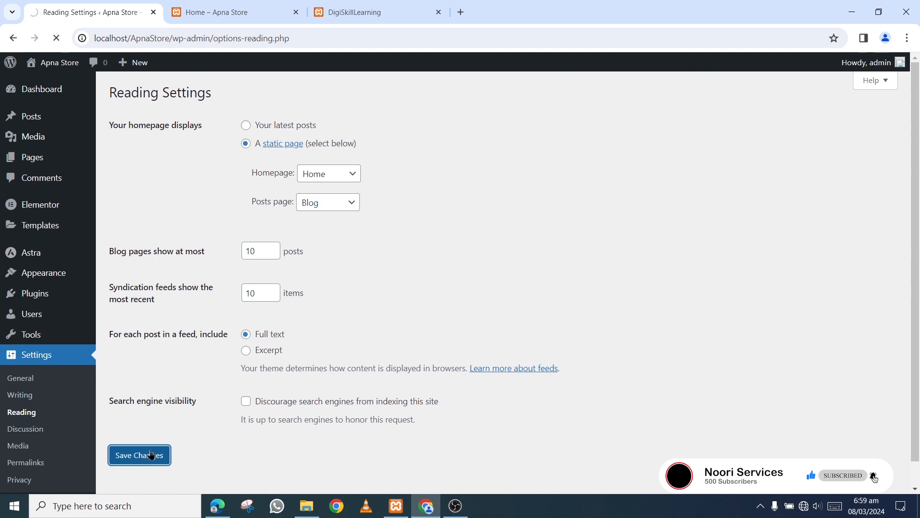
# Reload the Apna Store front page to check its homepage, and review the Navigation bar – Menu topic in the WordPress.pdf outline.
pyautogui.click(243, 11)
pyautogui.press('F5')
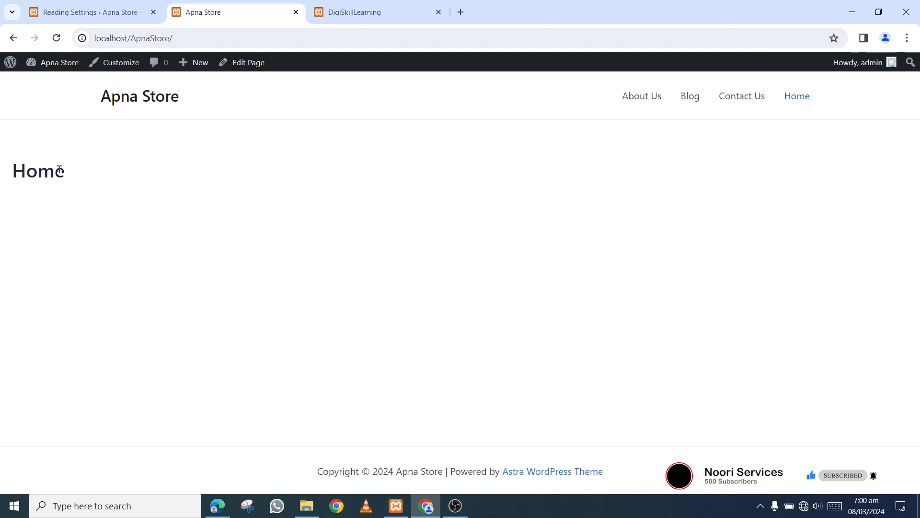
pyautogui.click(217, 506)
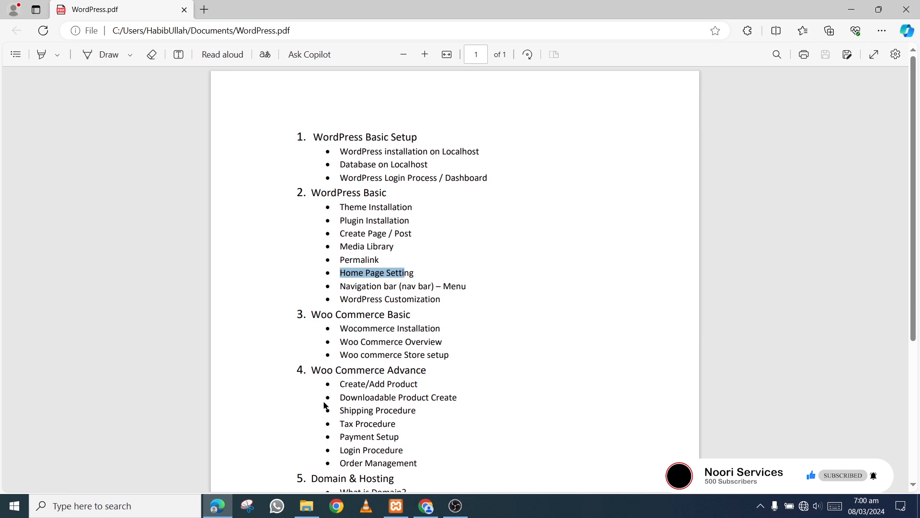
pyautogui.click(481, 279)
pyautogui.moveTo(373, 286); pyautogui.dragTo(459, 289)
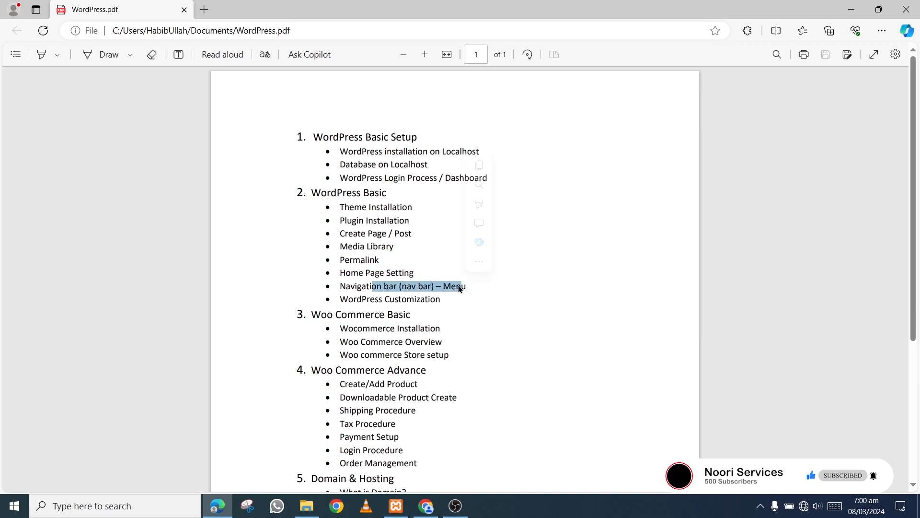
pyautogui.moveTo(366, 286); pyautogui.dragTo(414, 302)
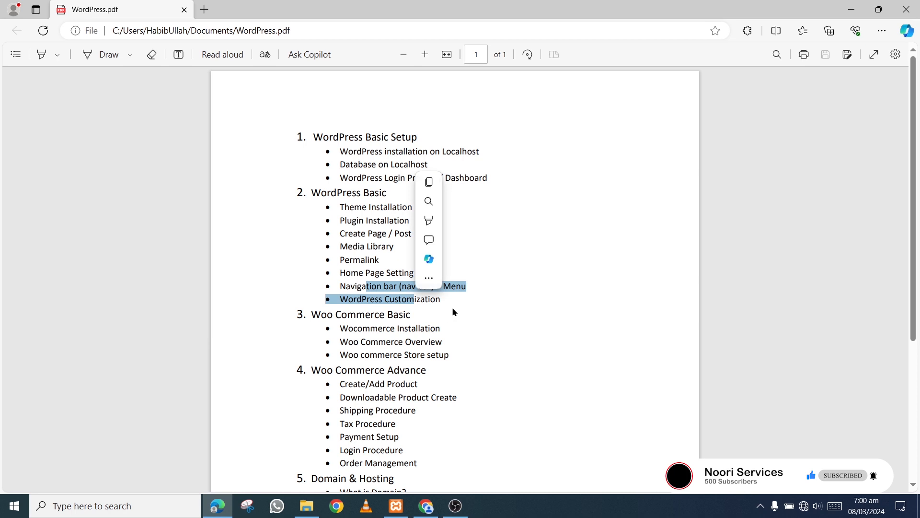
pyautogui.click(442, 305)
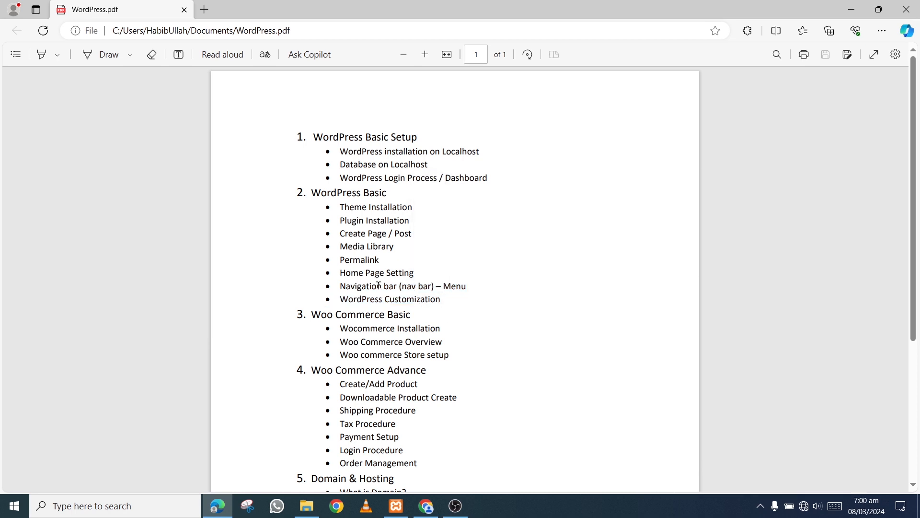
# Switch back to Chrome, open the Menus screen in the Apna Store dashboard, and read its note about the first menu.
pyautogui.click(427, 505)
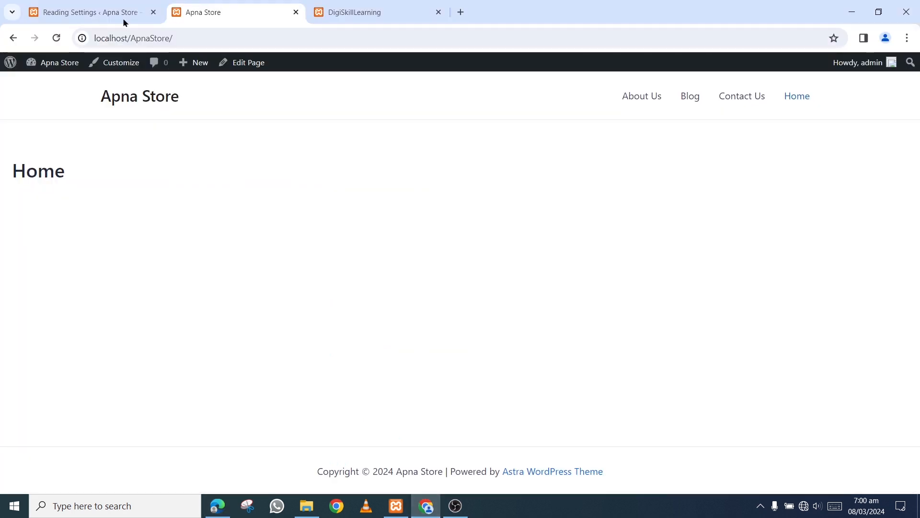
pyautogui.click(96, 13)
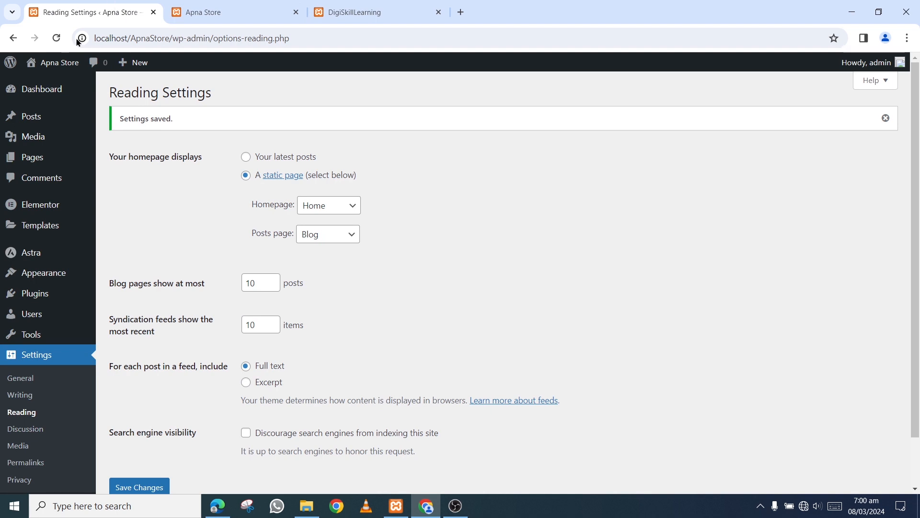
pyautogui.moveTo(62, 284)
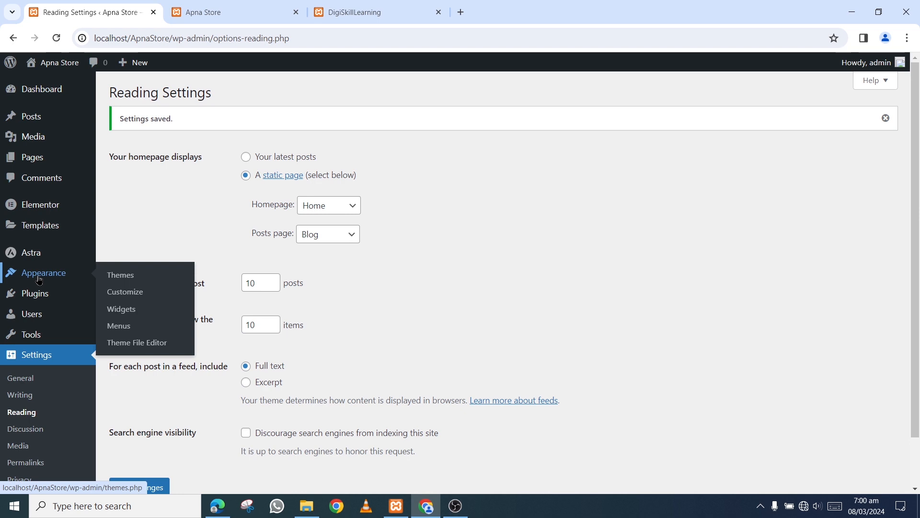
pyautogui.click(127, 331)
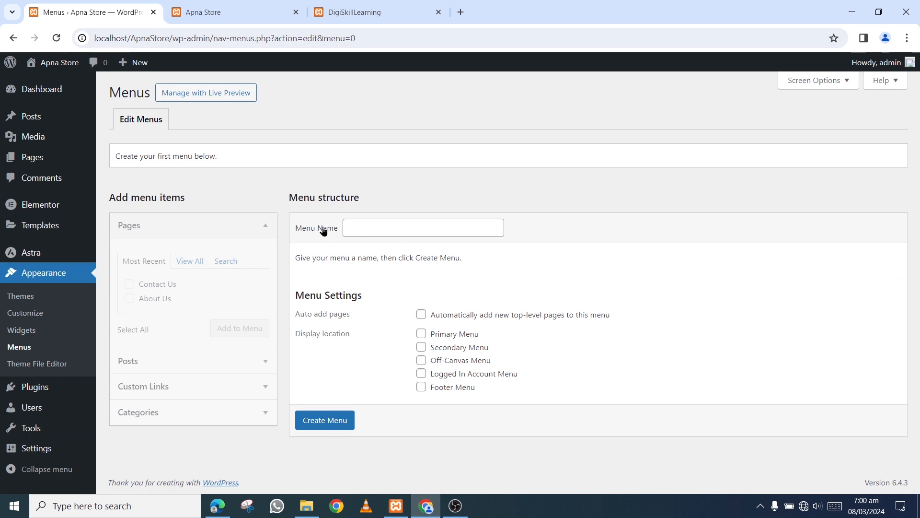
pyautogui.moveTo(115, 156); pyautogui.dragTo(223, 152)
pyautogui.click(256, 164)
# Create a menu named Header Menu with Primary Menu as its display location.
pyautogui.click(376, 228)
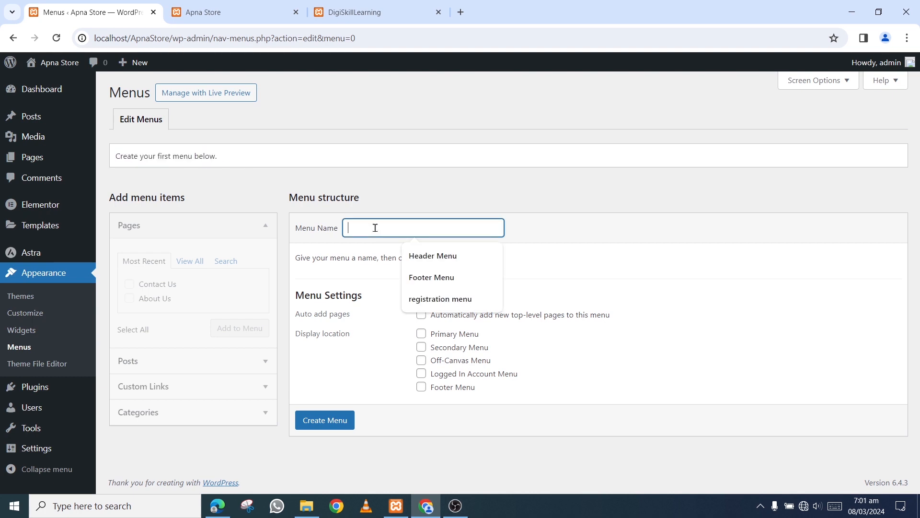
pyautogui.click(448, 255)
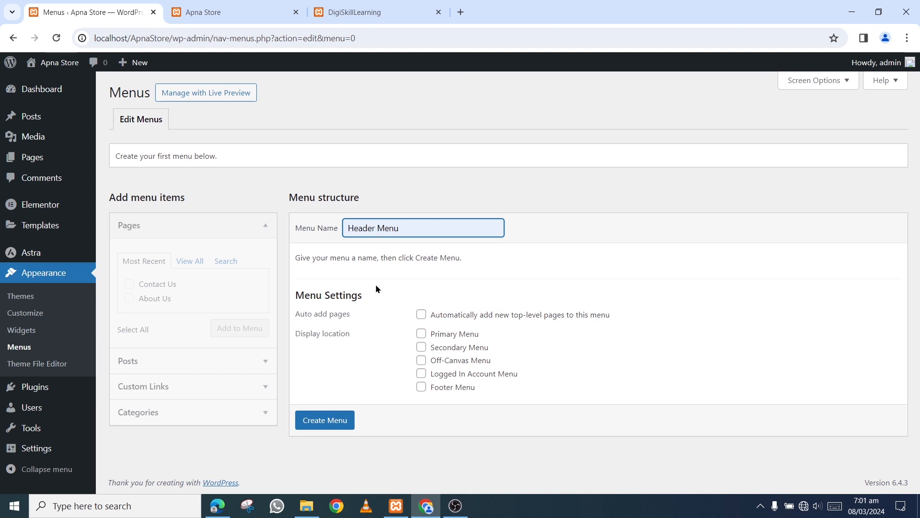
pyautogui.moveTo(306, 337); pyautogui.dragTo(360, 337)
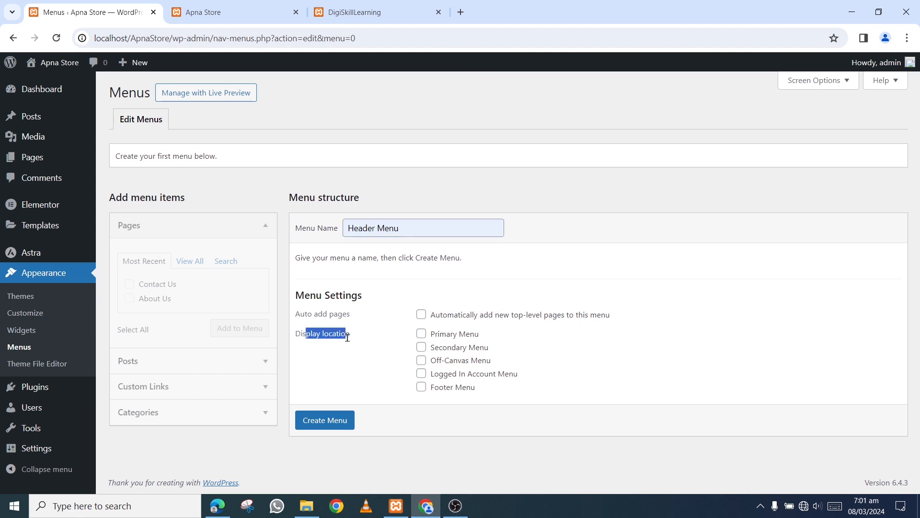
pyautogui.click(361, 337)
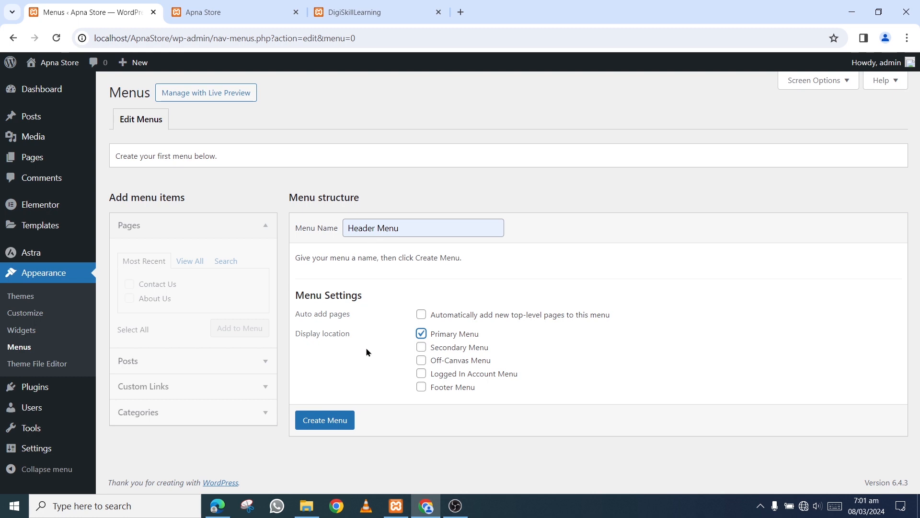
pyautogui.click(339, 424)
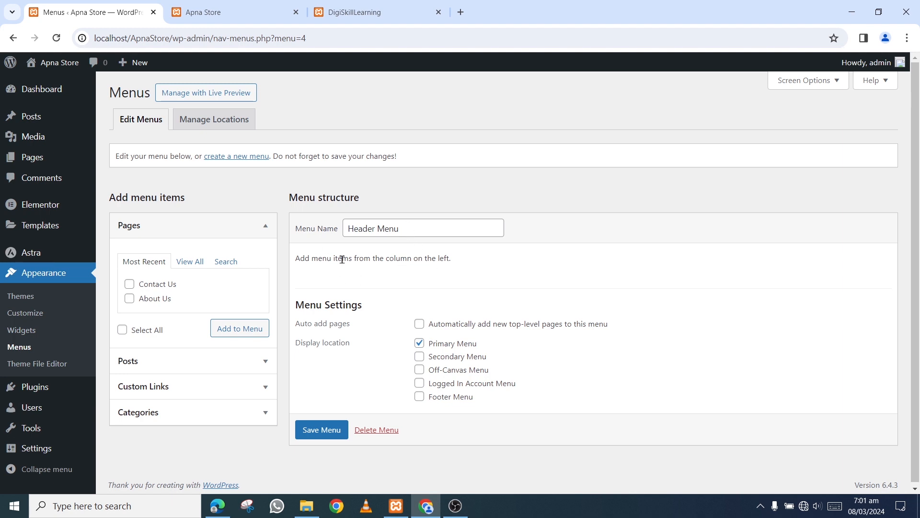
# Check the DigiSkillLearning site and the navigation links on the Apna Store front page, and return to the menu editor.
pyautogui.click(347, 13)
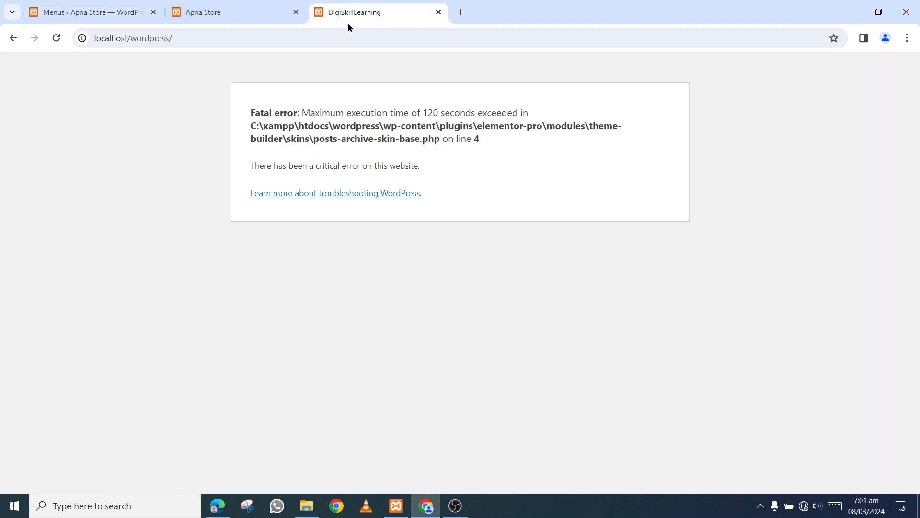
pyautogui.click(236, 10)
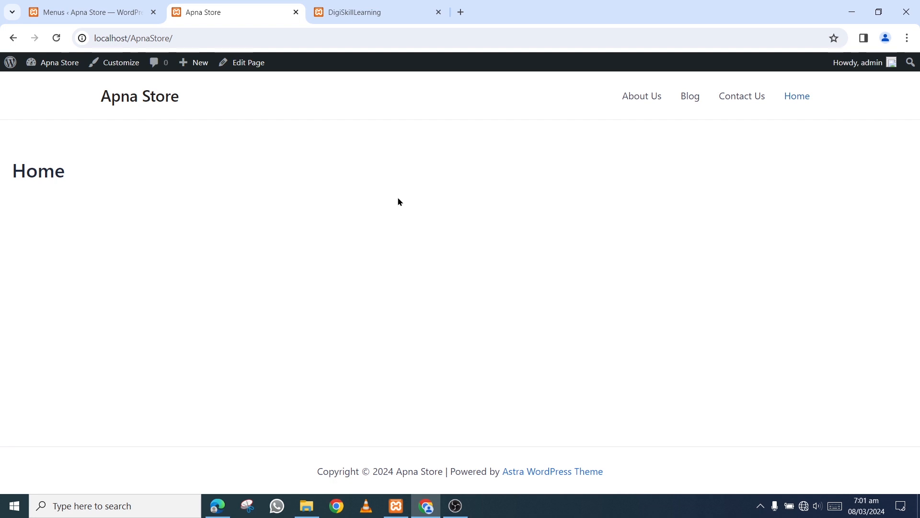
pyautogui.click(104, 6)
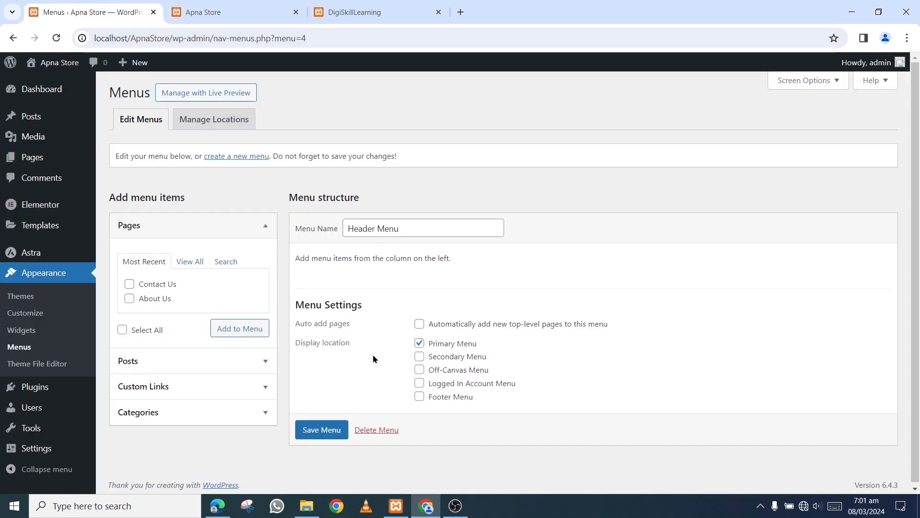
# Add the Home, Blog, About Us and Contact Us pages to Header Menu from the full page list.
pyautogui.click(200, 266)
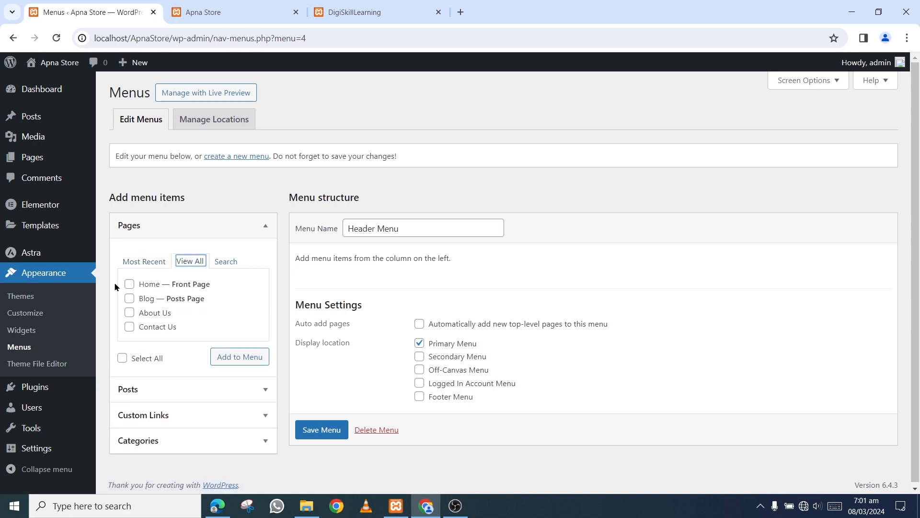
pyautogui.click(130, 284)
pyautogui.click(130, 299)
pyautogui.click(130, 313)
pyautogui.click(130, 327)
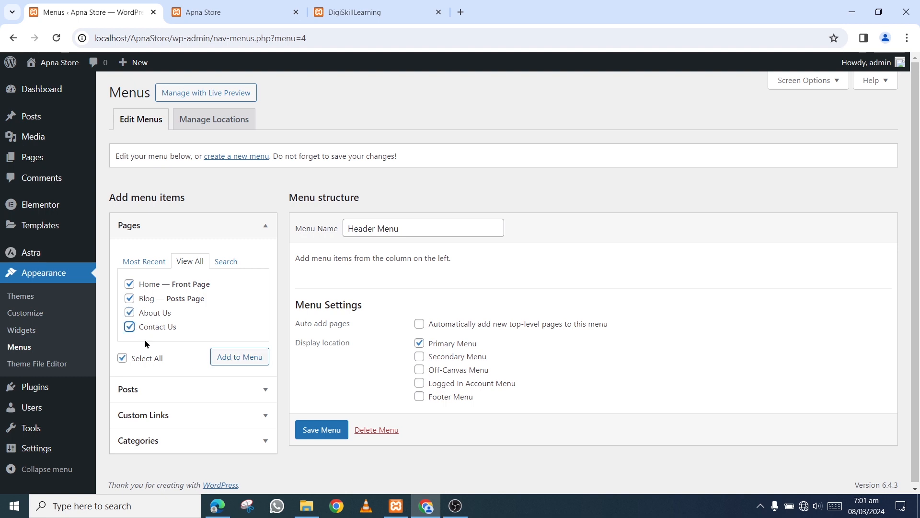
pyautogui.click(235, 363)
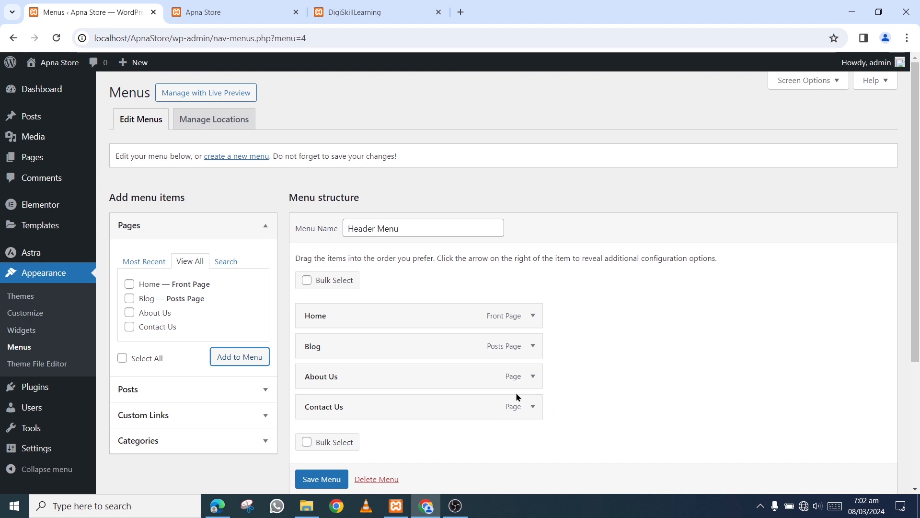
# Try moving the Contact Us item above About Us in the menu order, and save Header Menu.
pyautogui.moveTo(315, 412); pyautogui.dragTo(311, 376)
pyautogui.scroll(-4, 439, 360)
pyautogui.scroll(4, 439, 360)
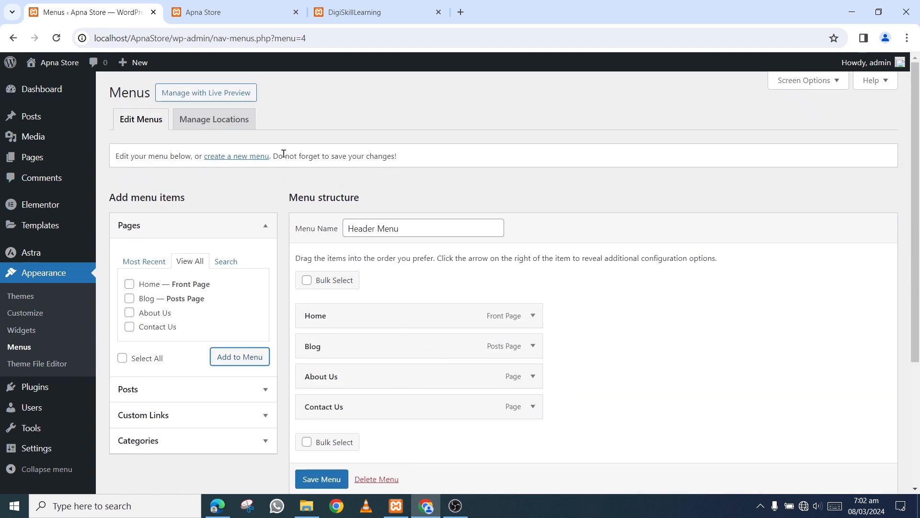
pyautogui.click(329, 481)
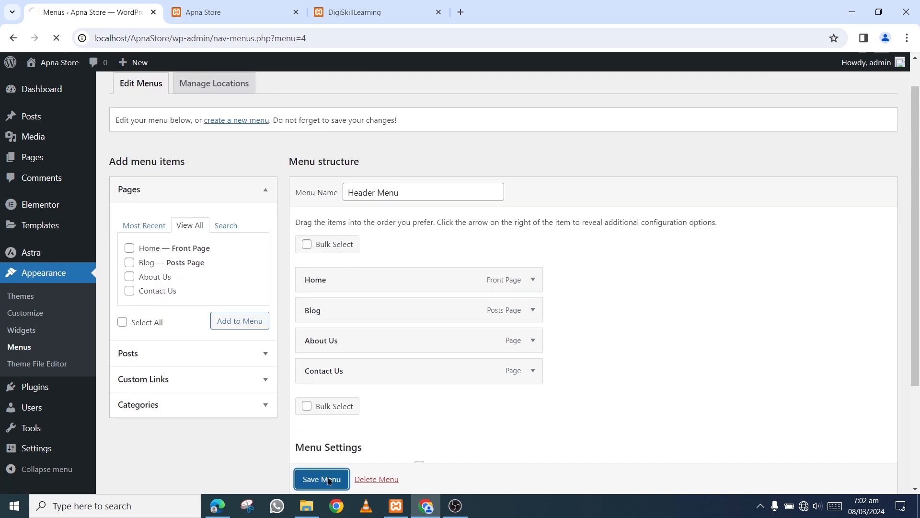
# Assign Header Menu to the Primary Menu theme location and save the menu locations.
pyautogui.click(220, 159)
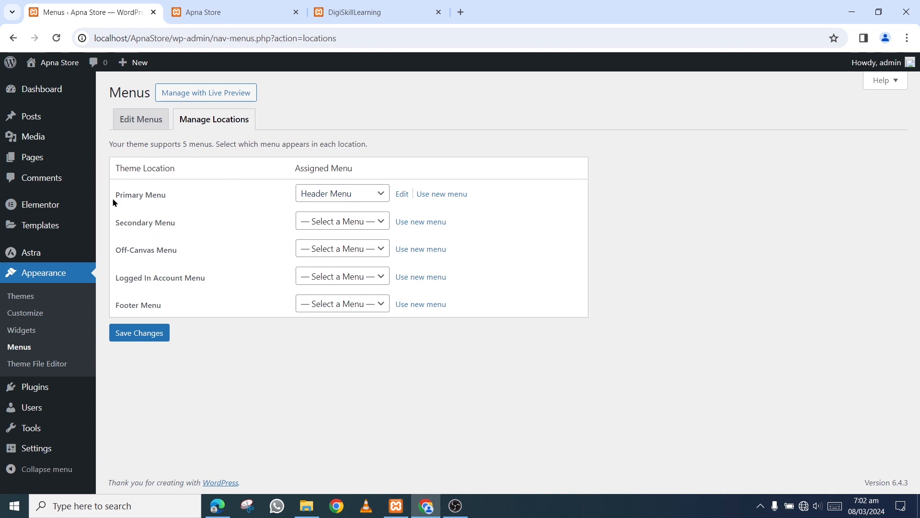
pyautogui.click(349, 201)
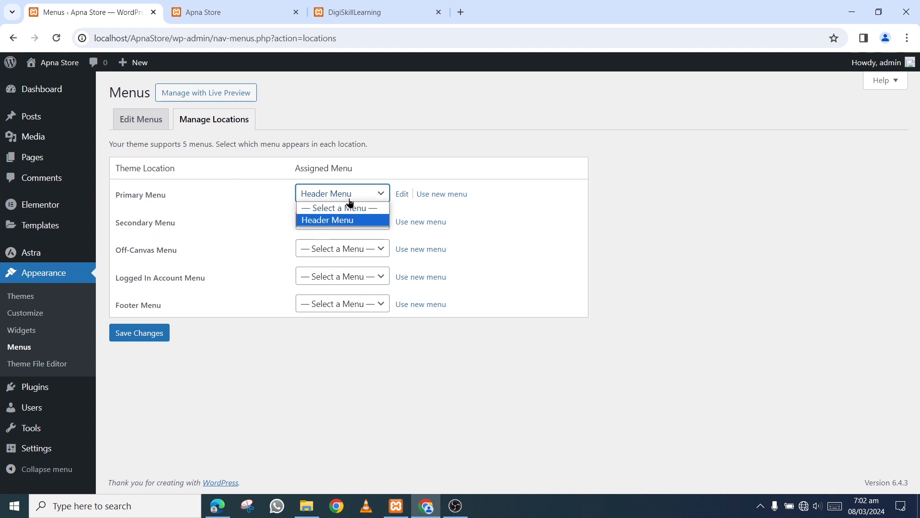
pyautogui.click(337, 219)
pyautogui.click(154, 338)
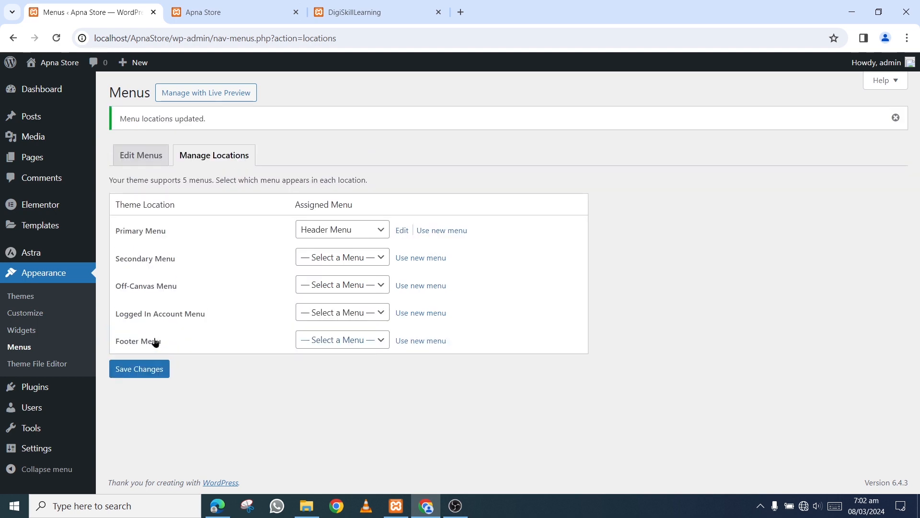
# Reload the Apna Store front page and check its header navigation against the saved menu locations.
pyautogui.click(249, 9)
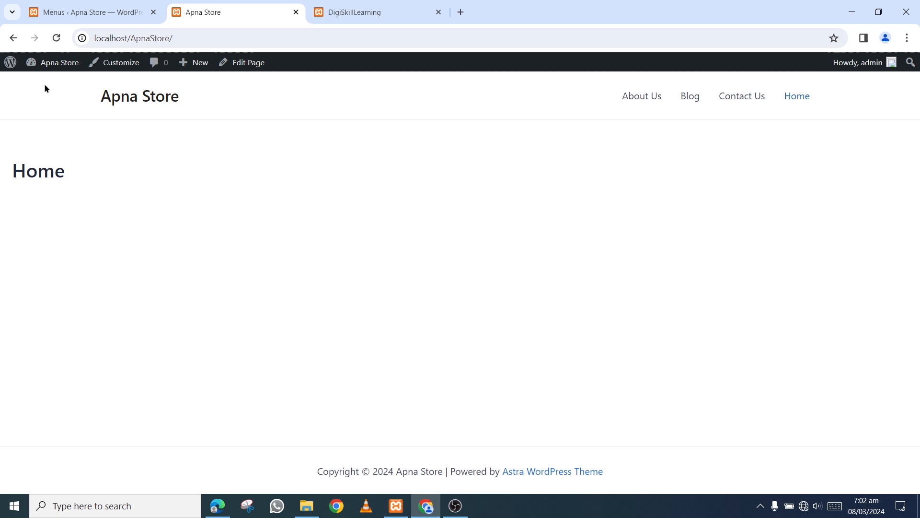
pyautogui.click(56, 38)
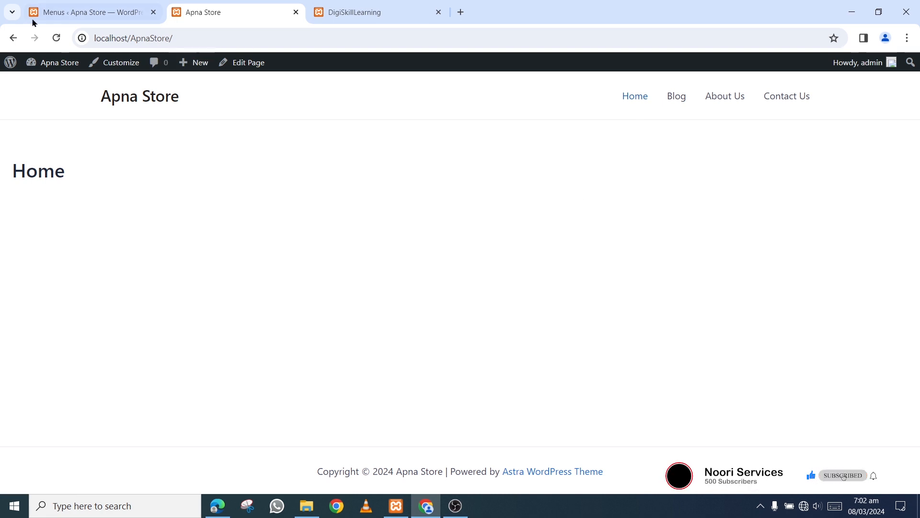
pyautogui.click(88, 11)
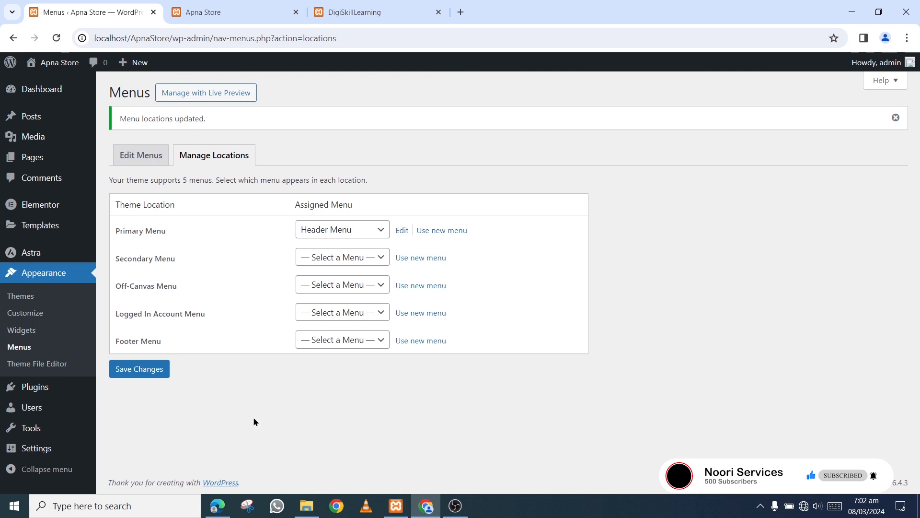
pyautogui.click(225, 12)
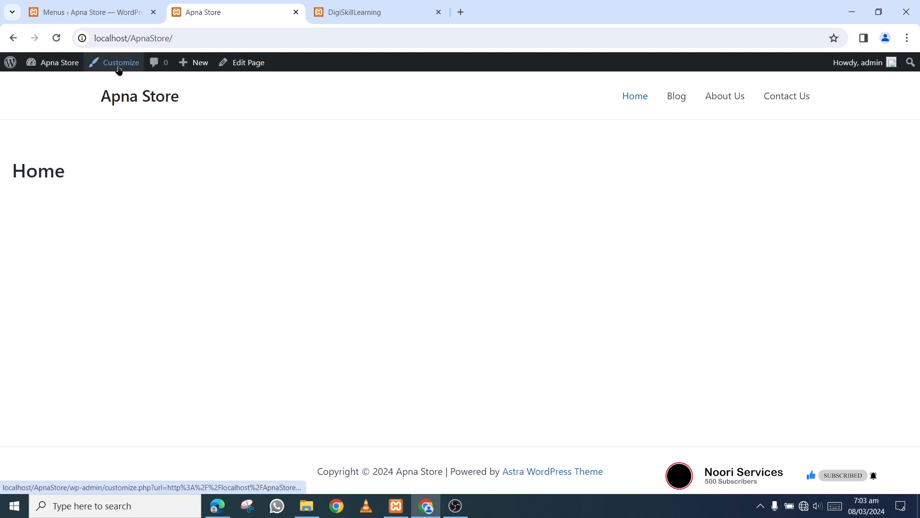
# Open the front page for theme customization and turn off Page Title in the Page settings.
pyautogui.click(117, 68)
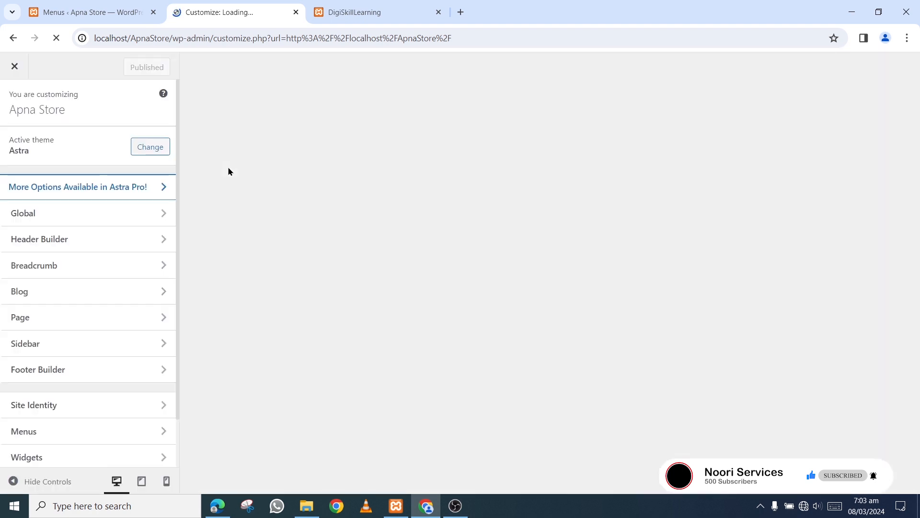
pyautogui.scroll(-1, 120, 318)
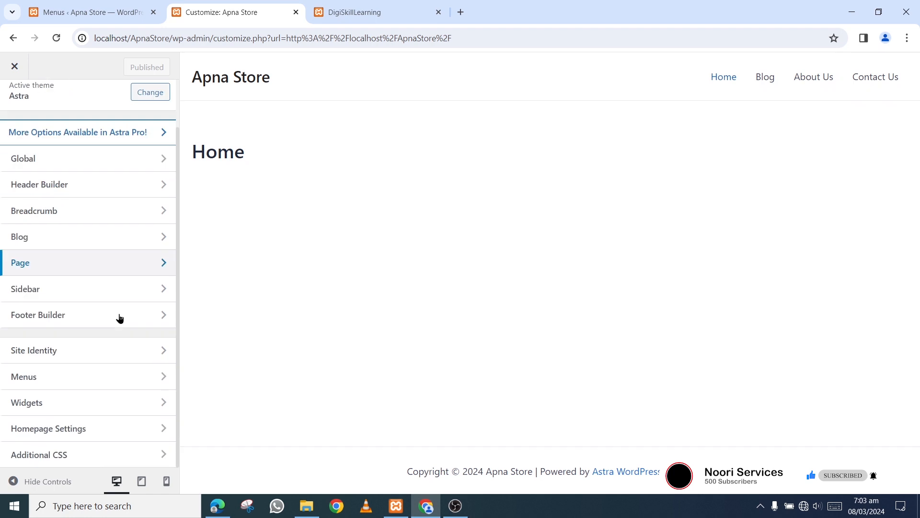
pyautogui.scroll(1, 119, 318)
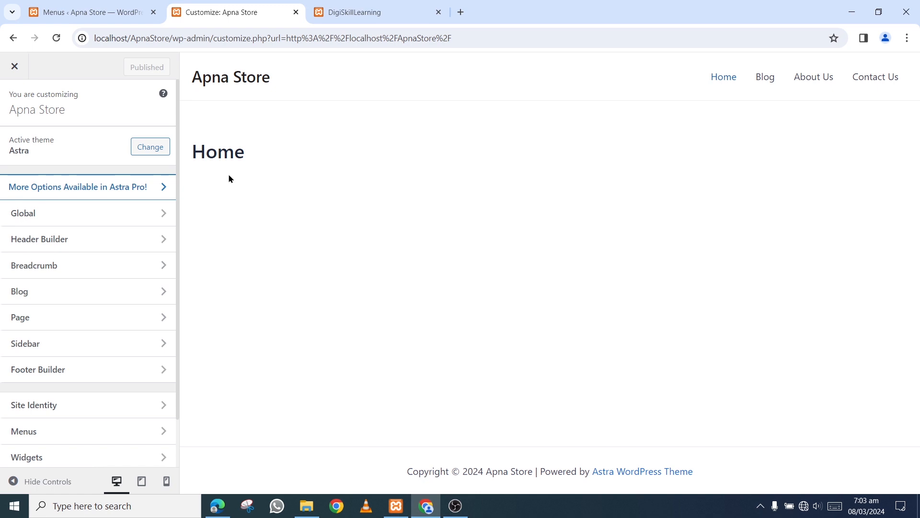
pyautogui.moveTo(192, 154); pyautogui.dragTo(246, 156)
pyautogui.click(249, 162)
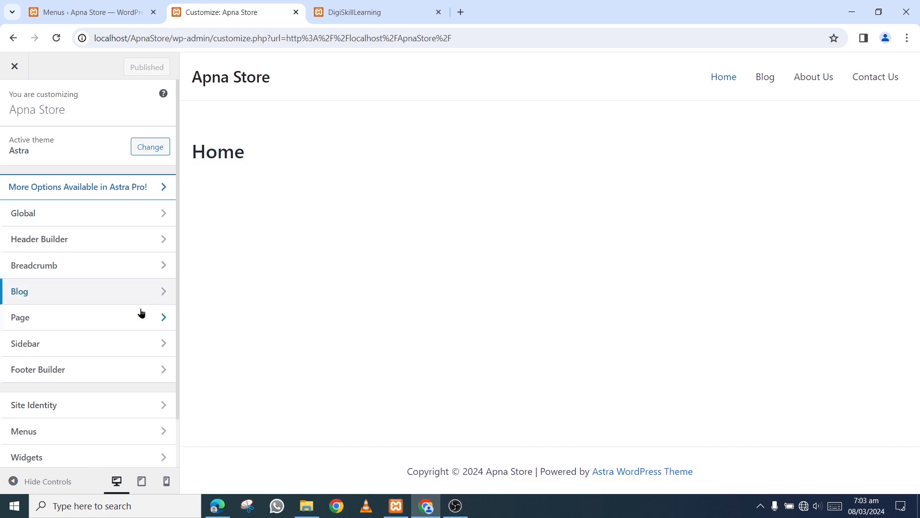
pyautogui.click(146, 323)
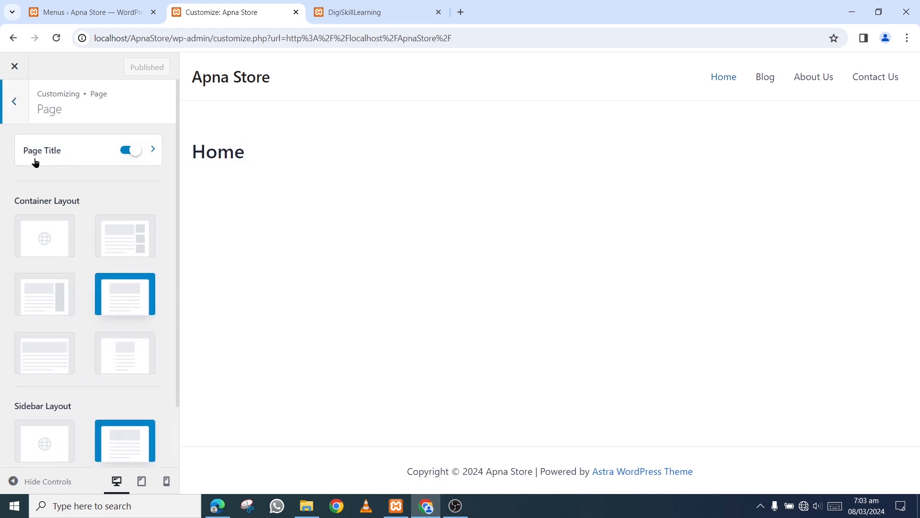
pyautogui.click(128, 152)
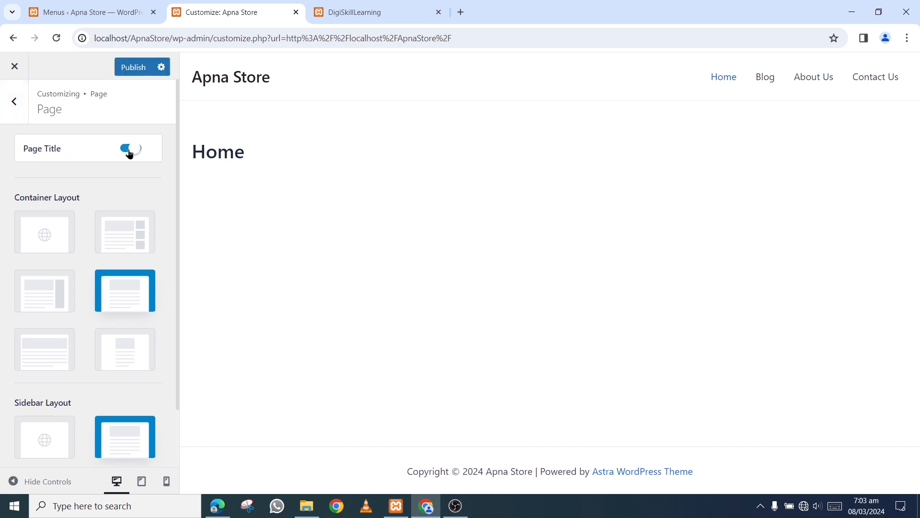
pyautogui.click(129, 150)
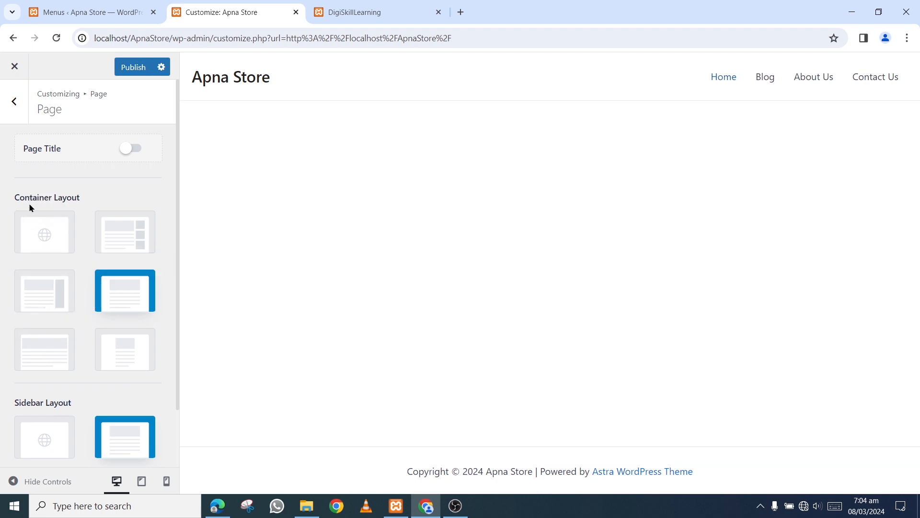
# Set the page Container Layout to Full Width / Stretched and publish the customization.
pyautogui.click(53, 354)
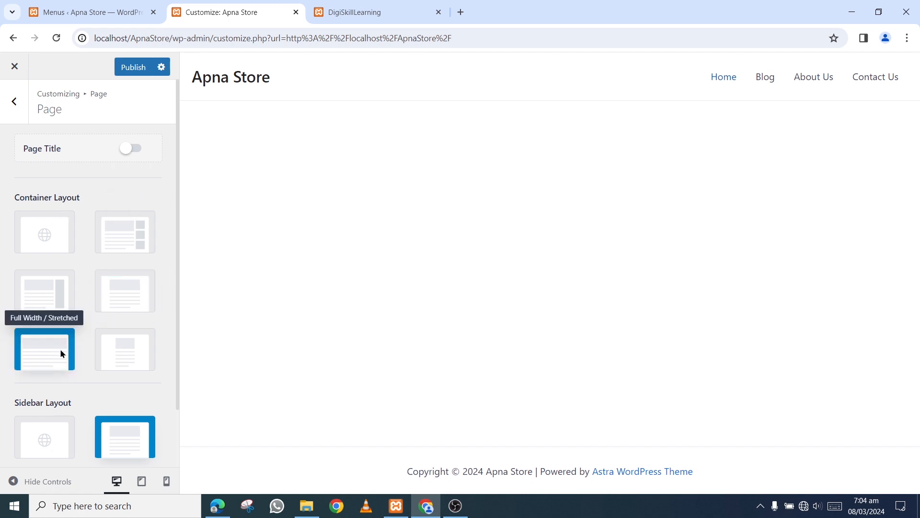
pyautogui.scroll(-1, 31, 341)
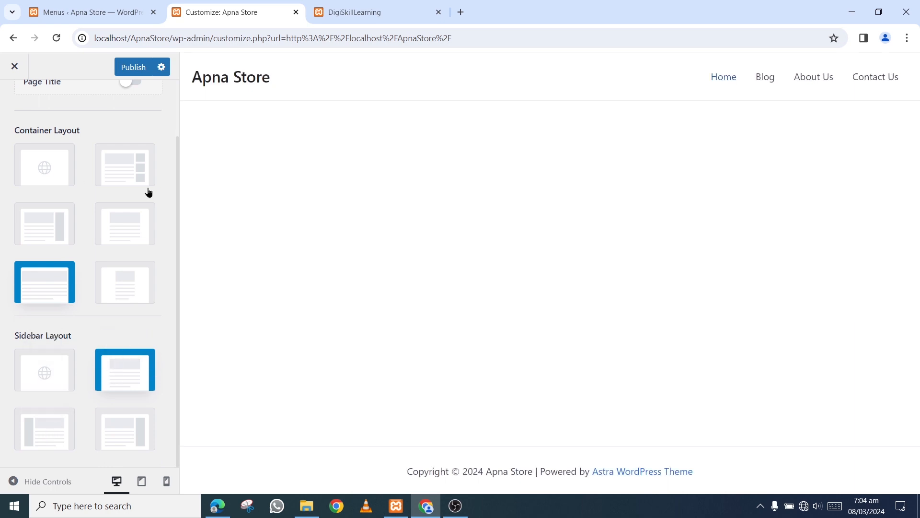
pyautogui.click(132, 73)
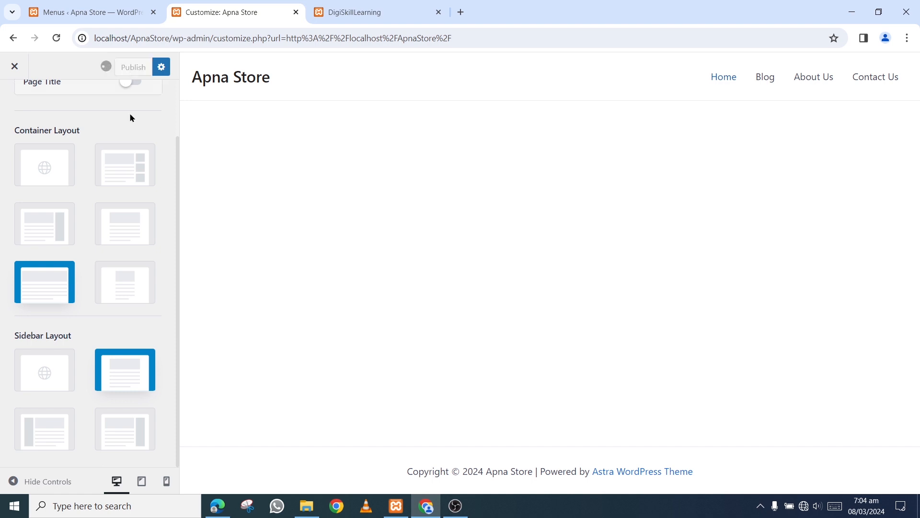
pyautogui.scroll(2, 77, 255)
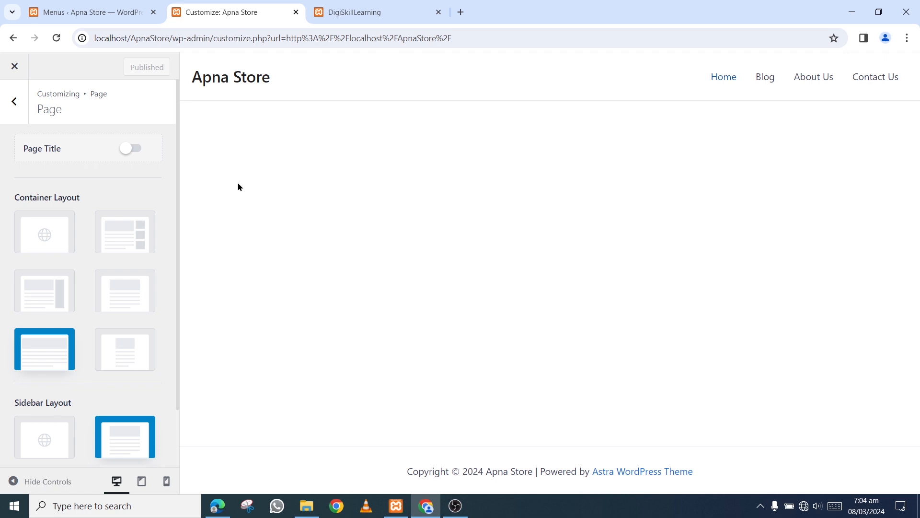
# Apply the fourth heading and body font preset in the Global Typography settings and publish it.
pyautogui.click(28, 96)
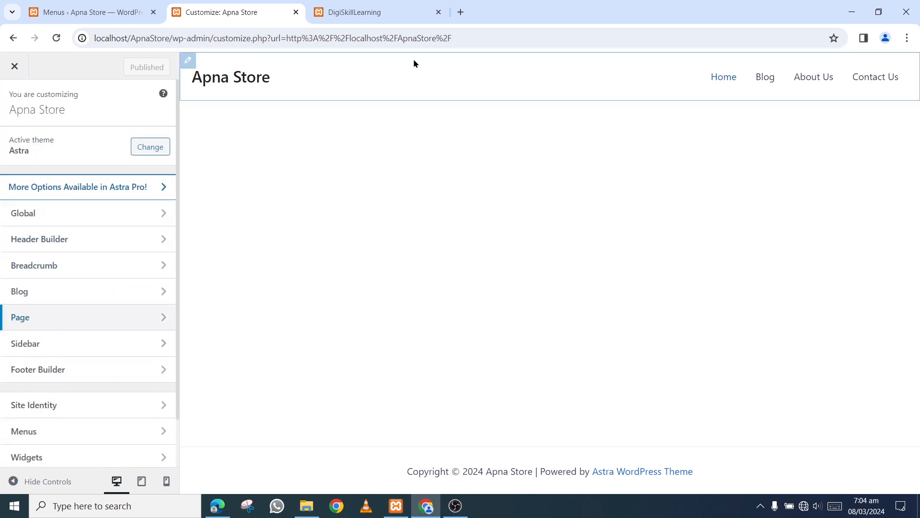
pyautogui.click(135, 216)
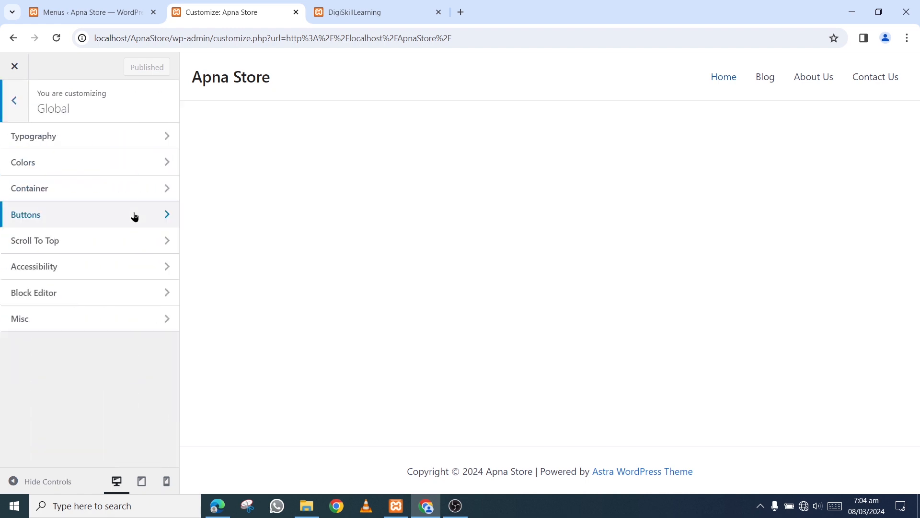
pyautogui.click(162, 146)
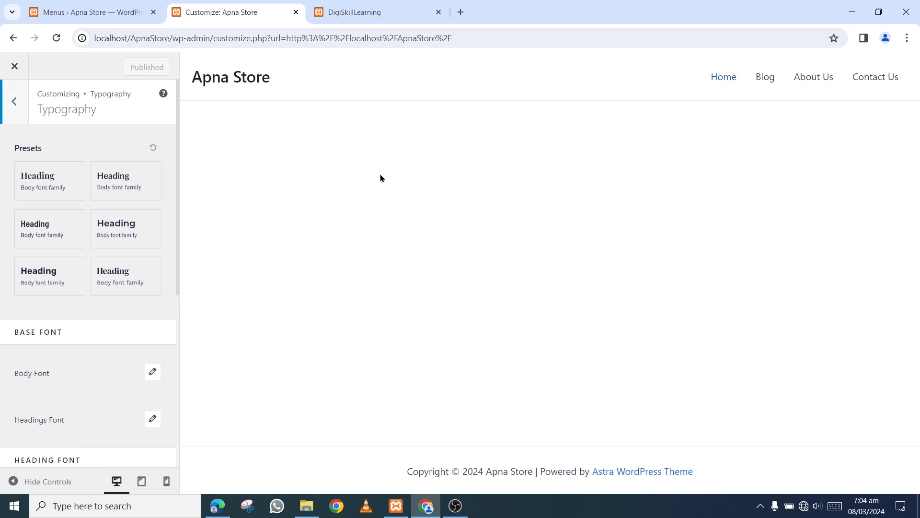
pyautogui.click(134, 233)
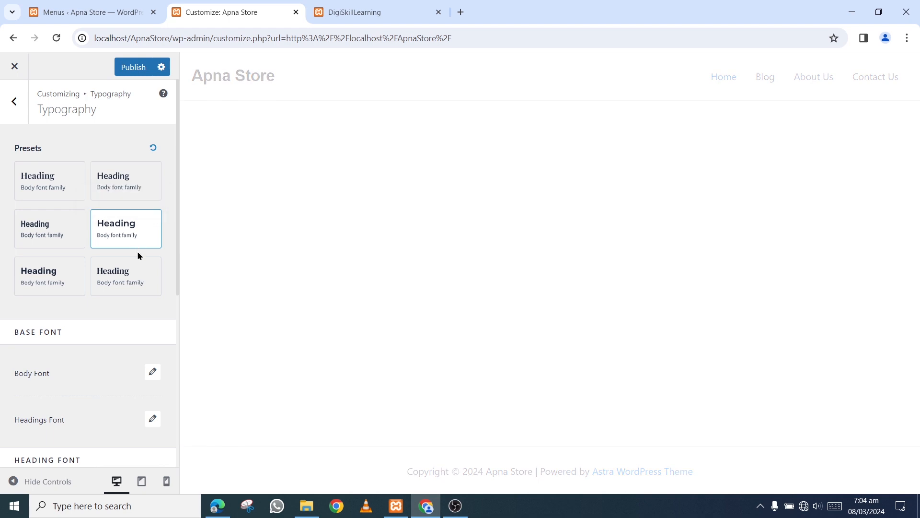
pyautogui.scroll(-6, 121, 340)
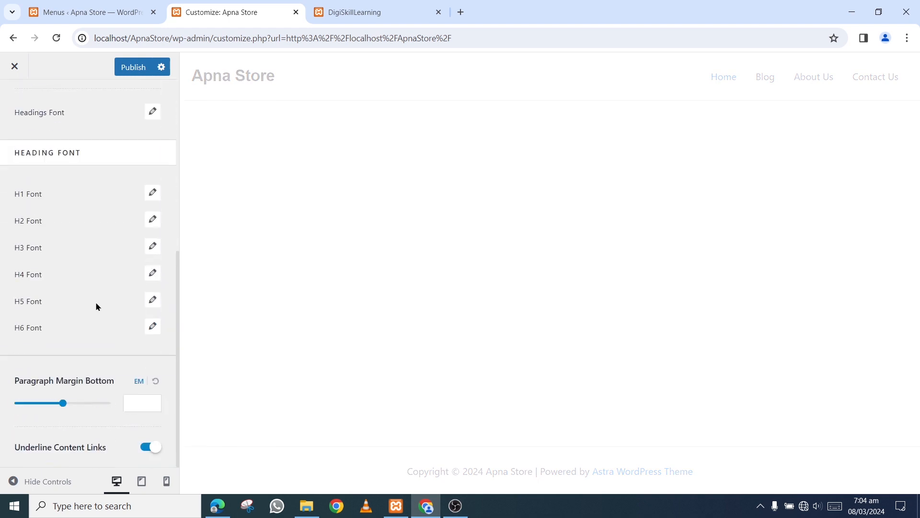
pyautogui.scroll(6, 131, 384)
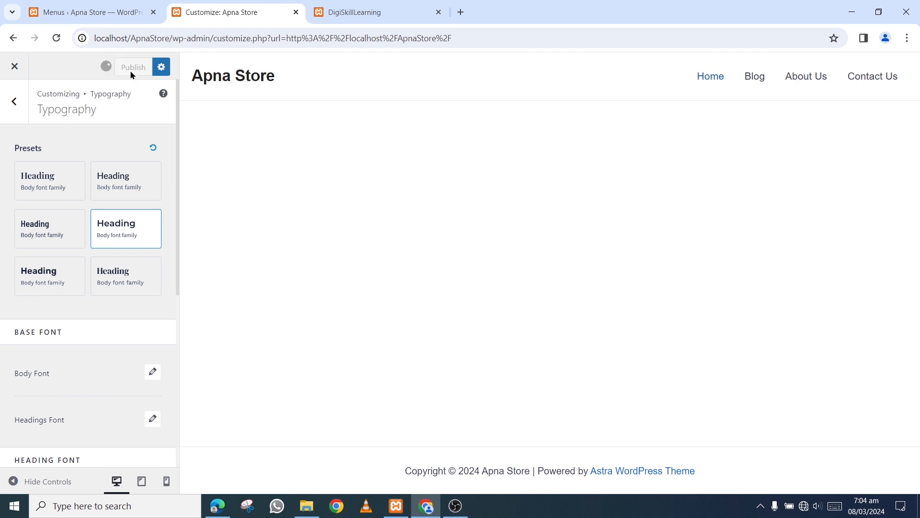
pyautogui.click(18, 110)
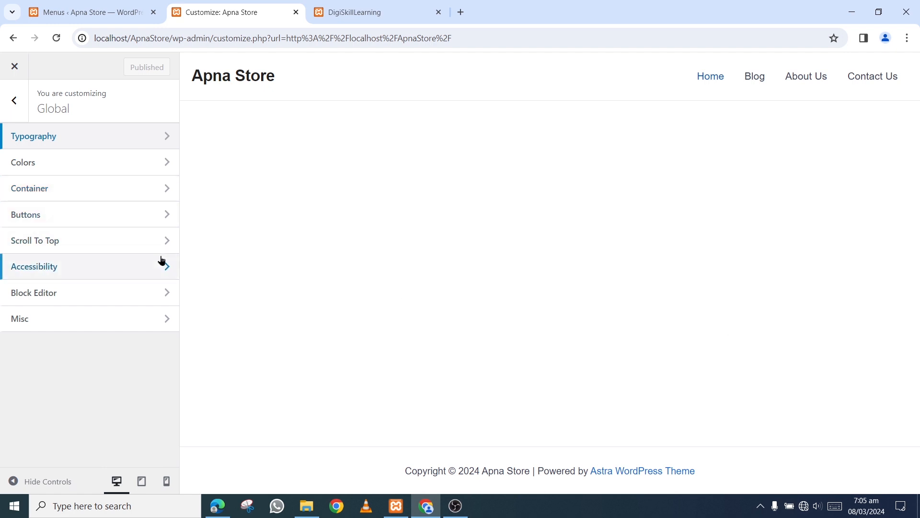
# Review the Global settings for Scroll To Top and Block Editor, and return to the main customization list.
pyautogui.click(150, 242)
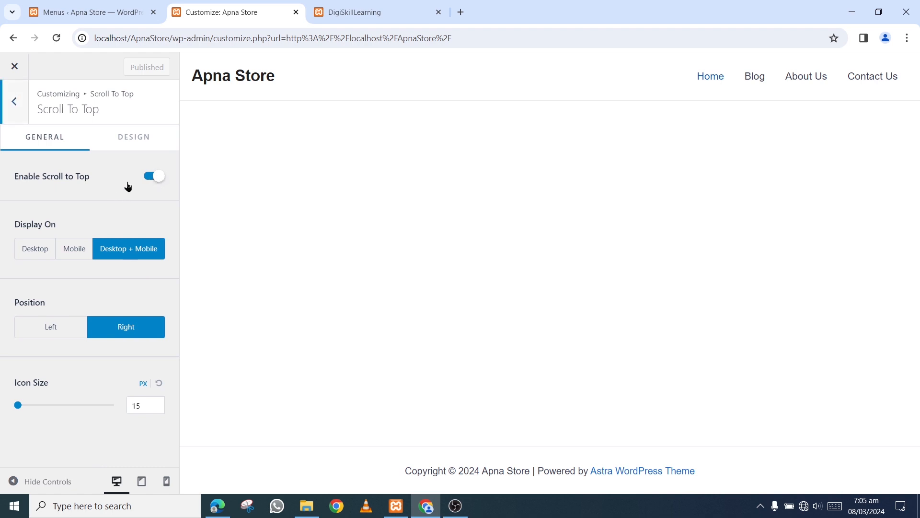
pyautogui.click(23, 95)
pyautogui.click(109, 301)
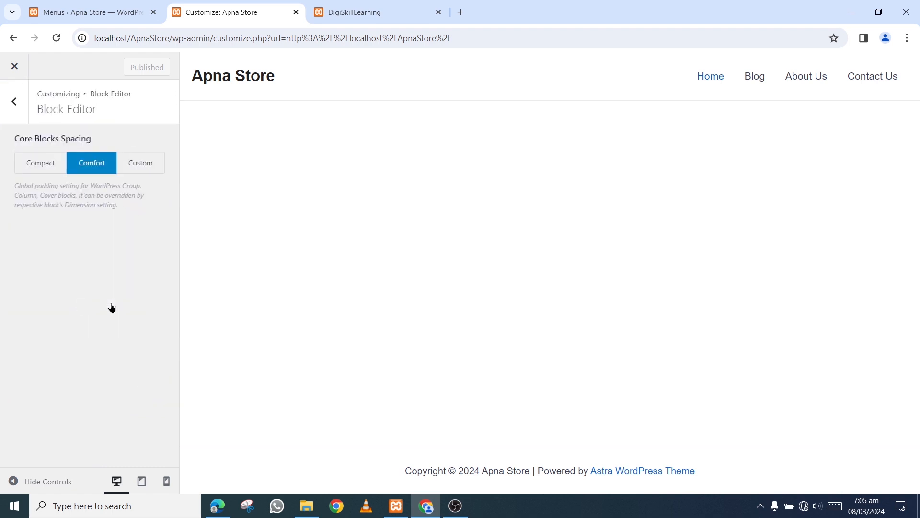
pyautogui.click(17, 108)
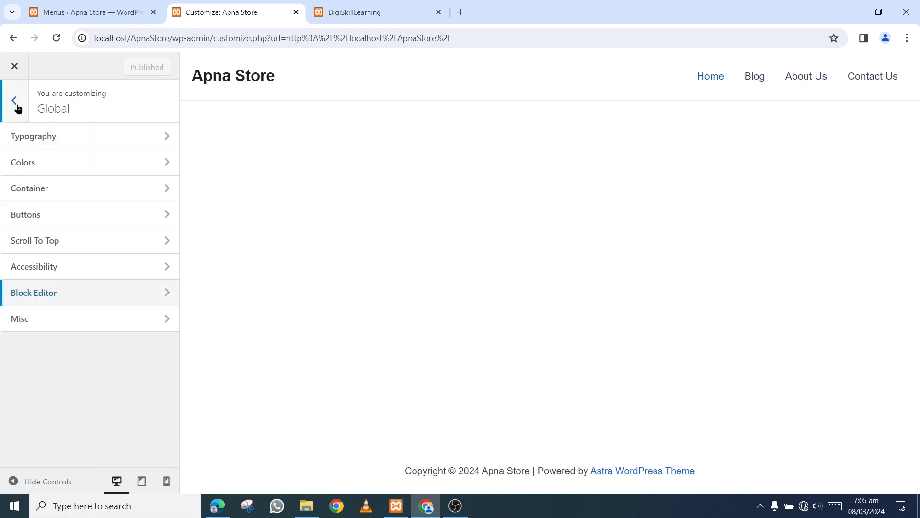
pyautogui.click(17, 108)
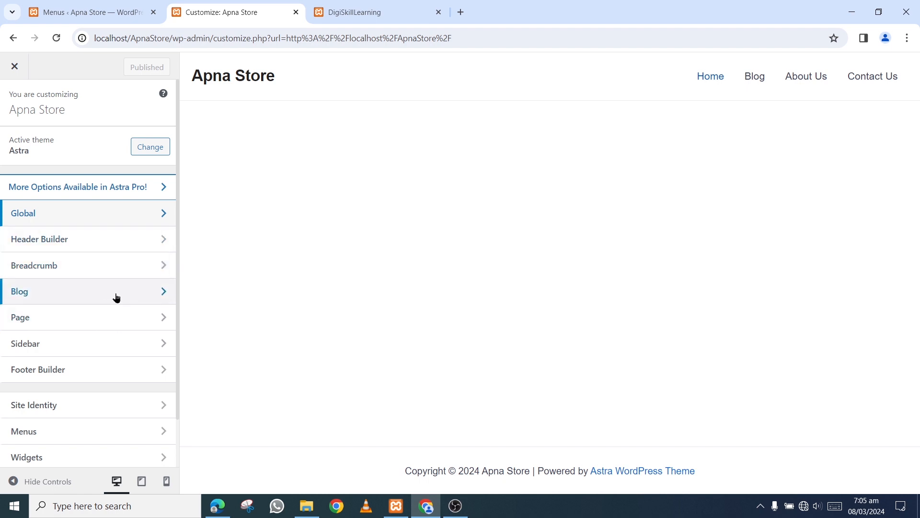
# Remove "| Powered by [theme_author]" from the Copyright element in the Footer Builder and publish the change.
pyautogui.moveTo(177, 289); pyautogui.dragTo(180, 346)
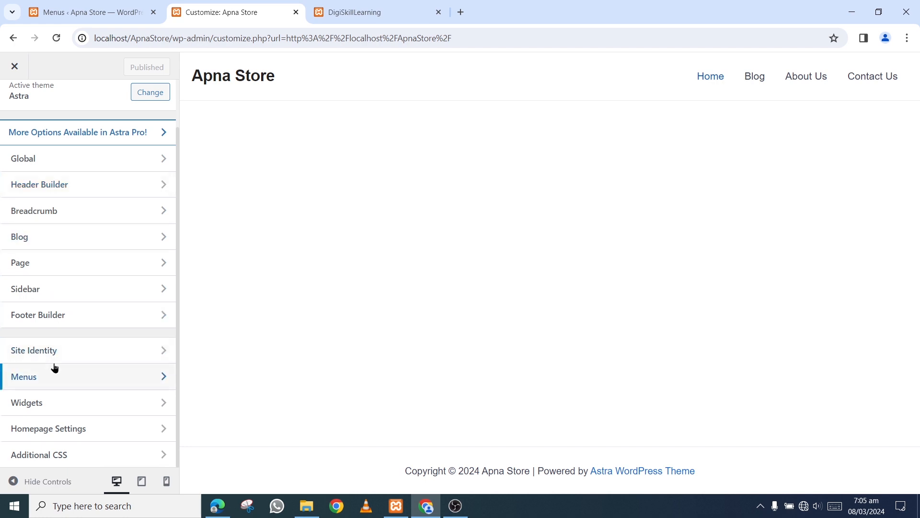
pyautogui.click(107, 324)
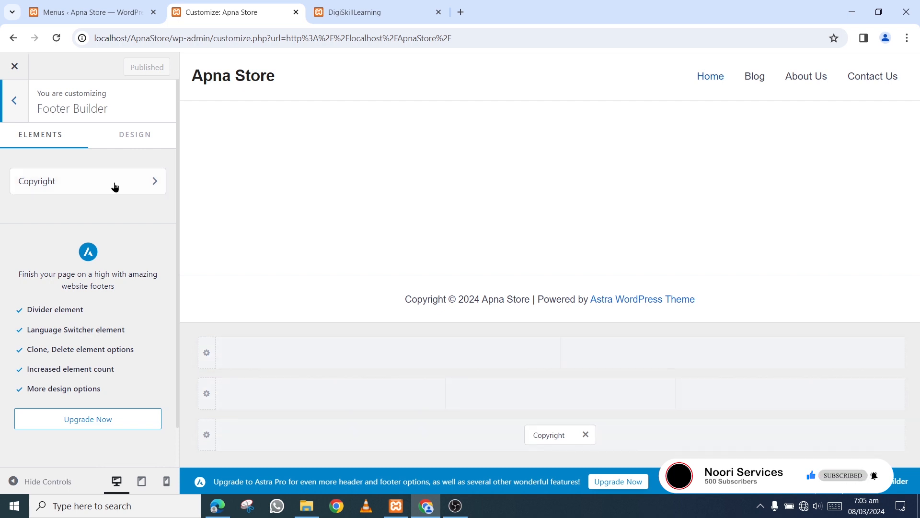
pyautogui.click(154, 185)
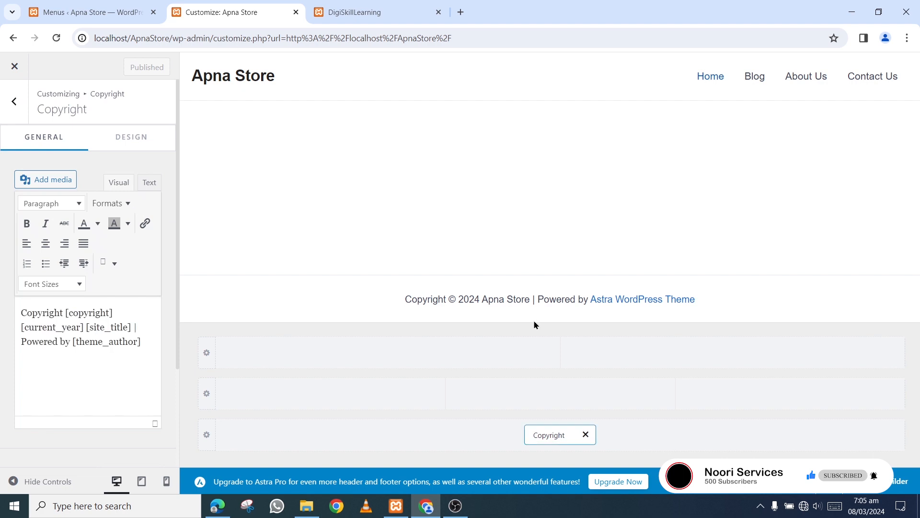
pyautogui.moveTo(482, 299); pyautogui.dragTo(507, 302)
pyautogui.click(445, 303)
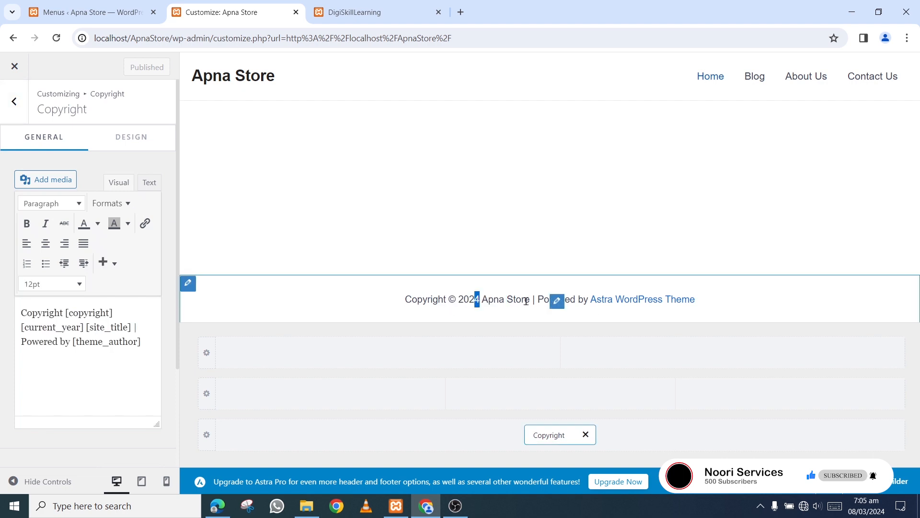
pyautogui.moveTo(577, 312); pyautogui.dragTo(696, 311)
pyautogui.moveTo(143, 343); pyautogui.dragTo(21, 342)
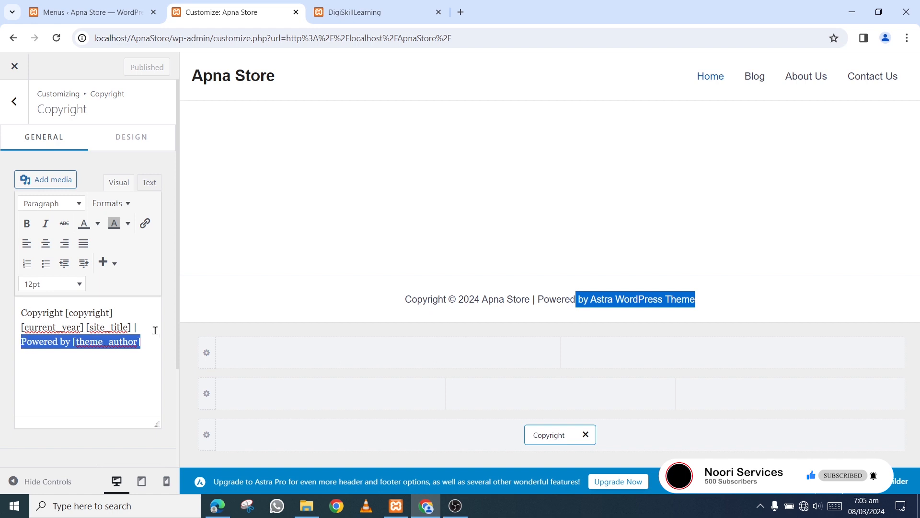
pyautogui.press('BackSpace')
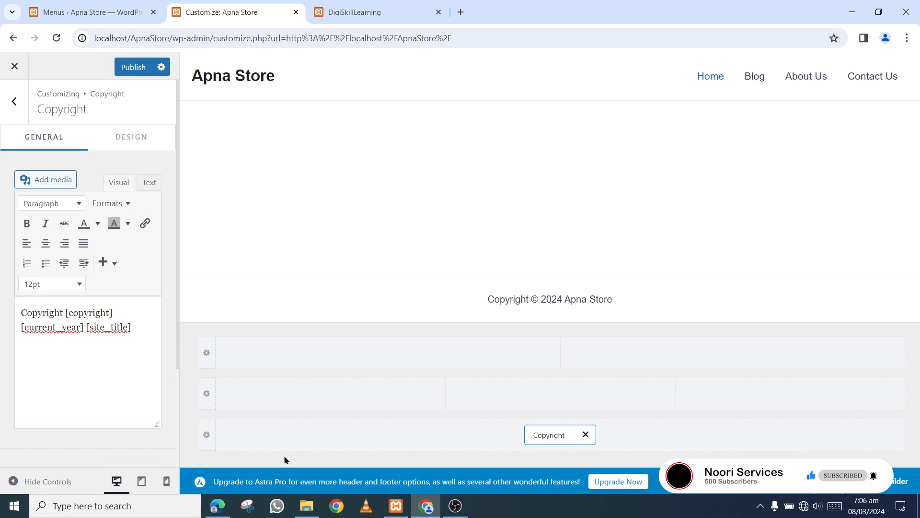
pyautogui.click(125, 68)
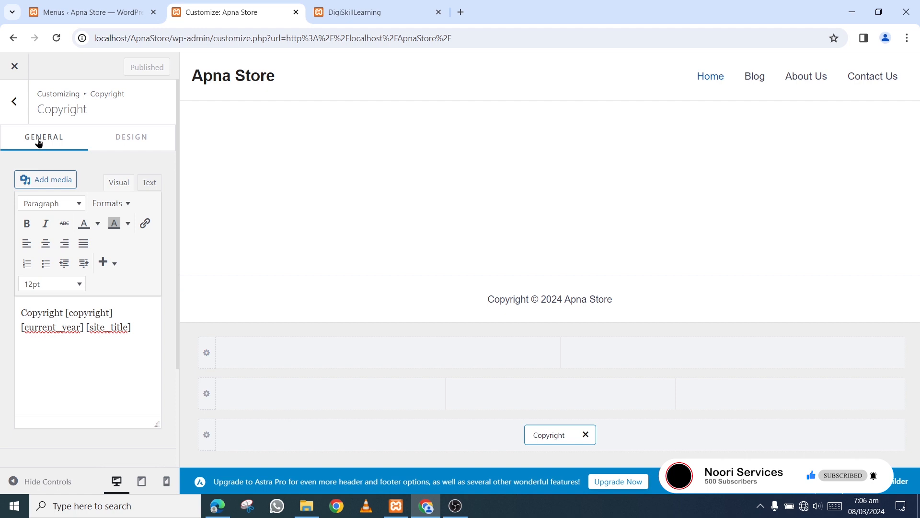
# Add a Social element to the first column of the footer's middle row.
pyautogui.click(330, 398)
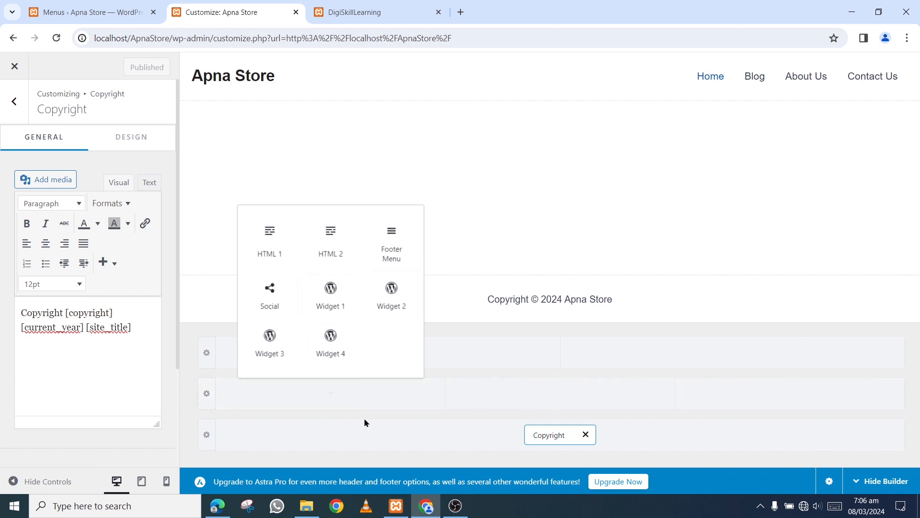
pyautogui.click(270, 299)
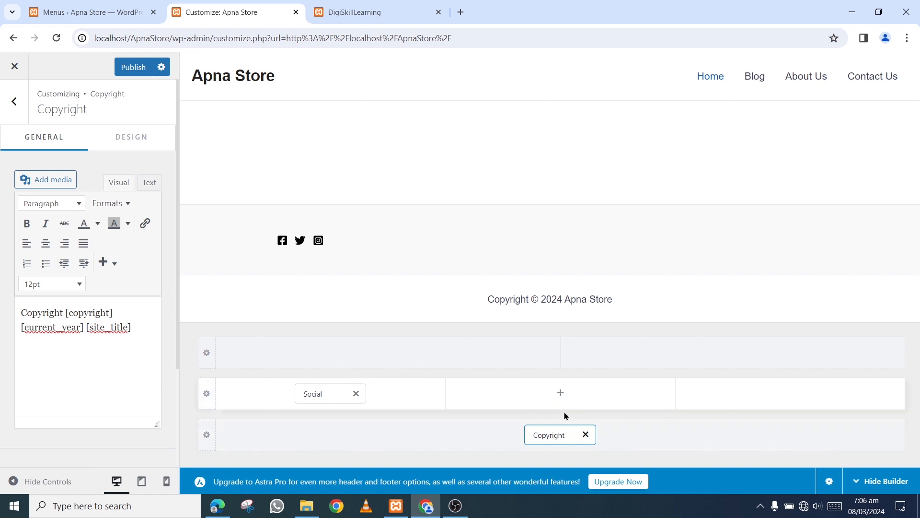
# Move the Copyright element into the second column of the footer's middle row and review the Below Footer row's general settings.
pyautogui.moveTo(561, 433); pyautogui.dragTo(560, 394)
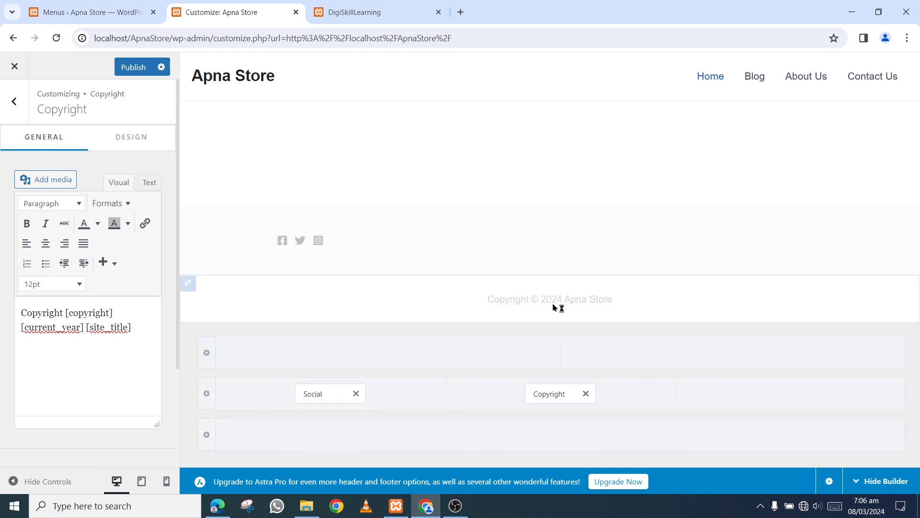
pyautogui.click(208, 435)
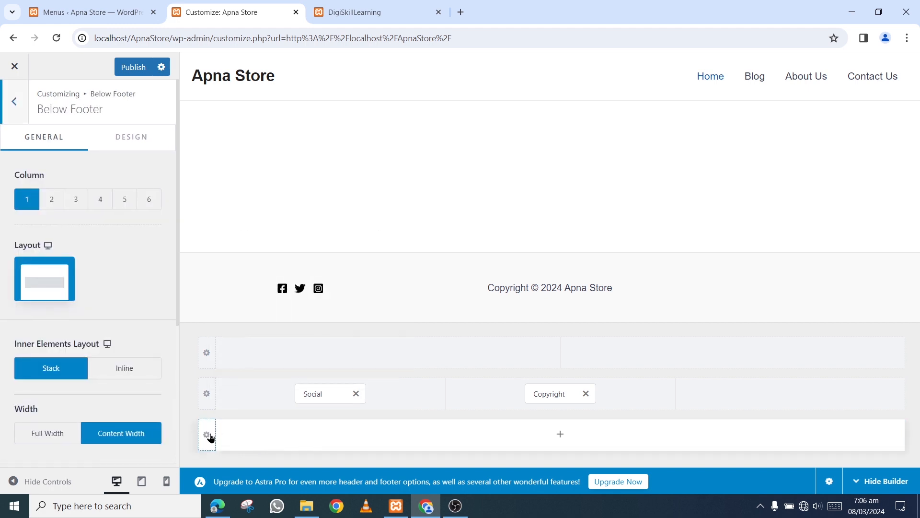
pyautogui.scroll(-5, 115, 432)
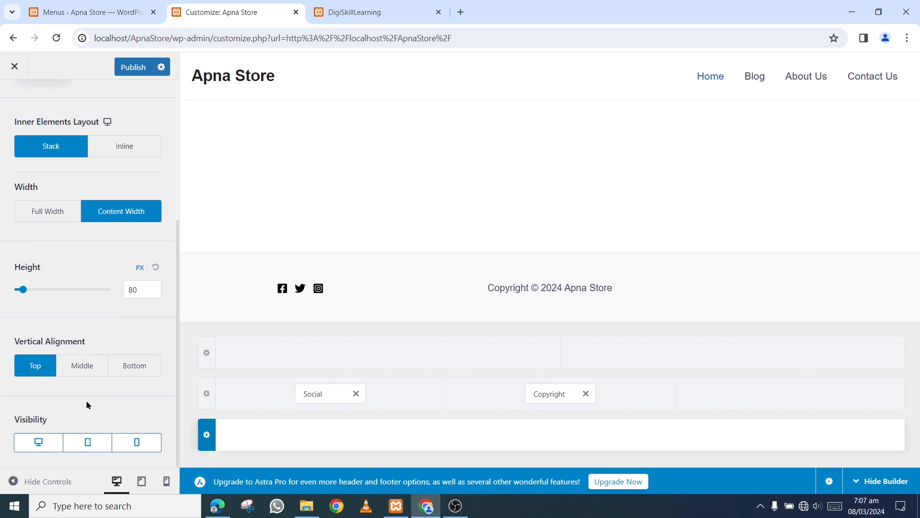
pyautogui.scroll(5, 88, 405)
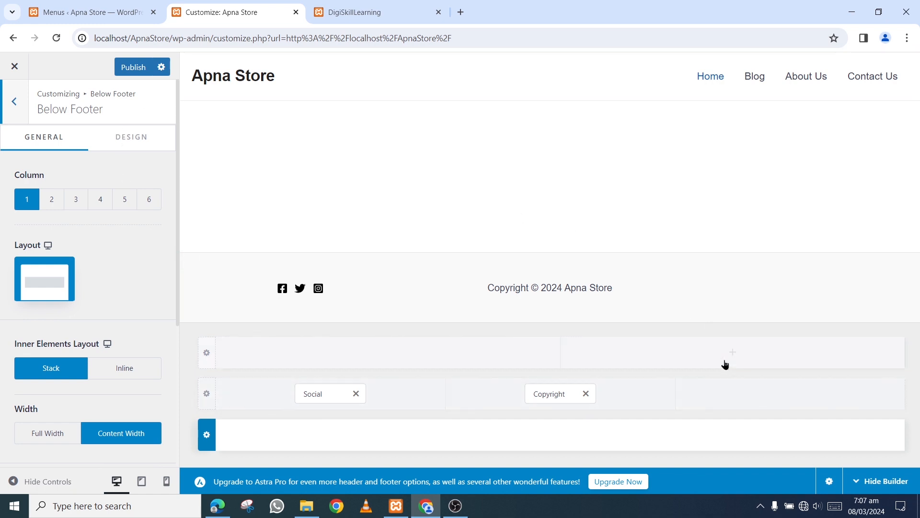
# Publish the footer layout changes and leave the Footer Builder for the main customization list.
pyautogui.click(147, 70)
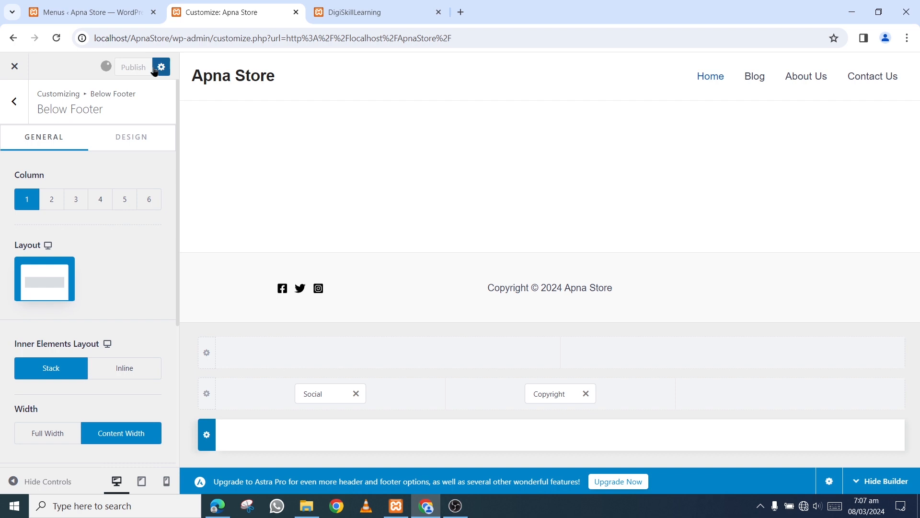
pyautogui.click(14, 100)
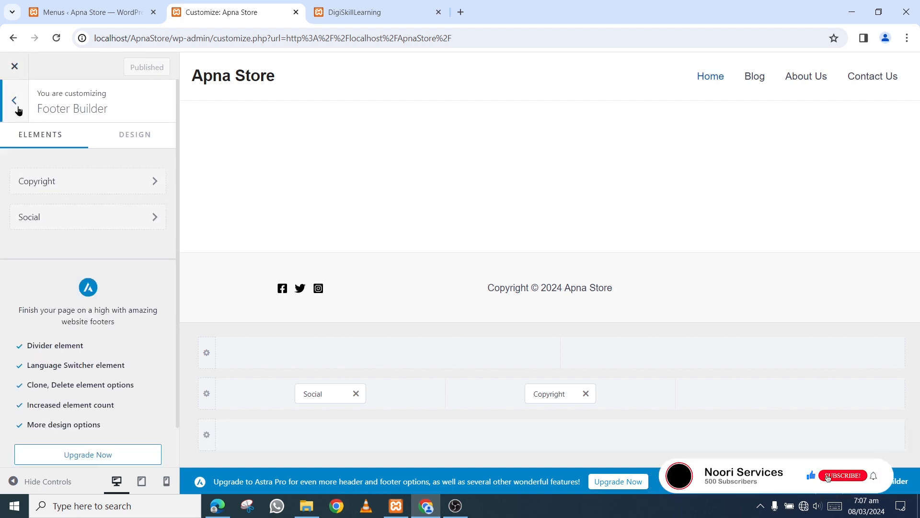
pyautogui.click(15, 101)
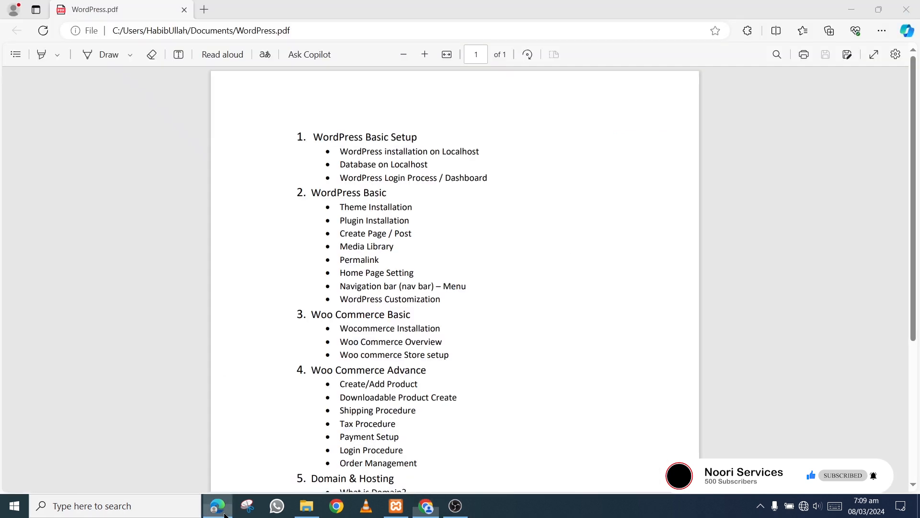
# Switch to WordPress.pdf in Microsoft Edge and review the course outline down to the Domain & Hosting topics.
pyautogui.click(218, 506)
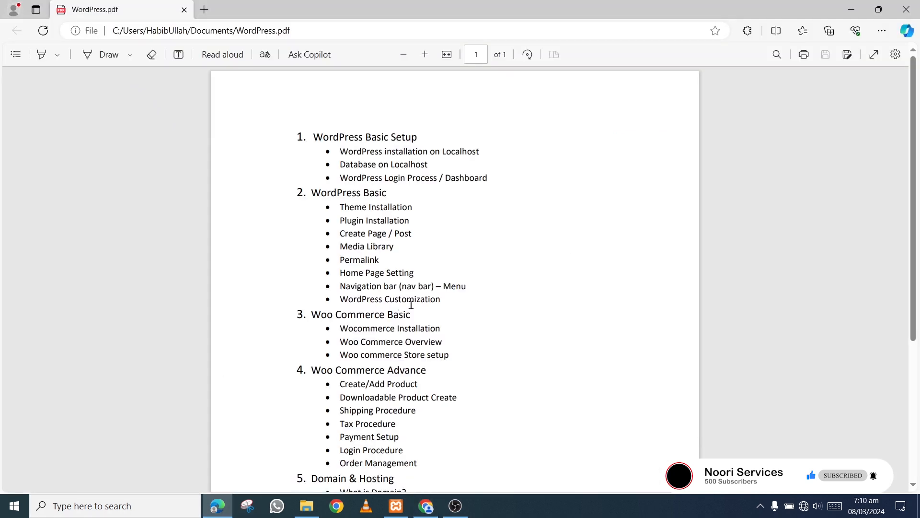
pyautogui.scroll(-5, 411, 305)
pyautogui.scroll(1, 316, 116)
pyautogui.scroll(-1, 317, 116)
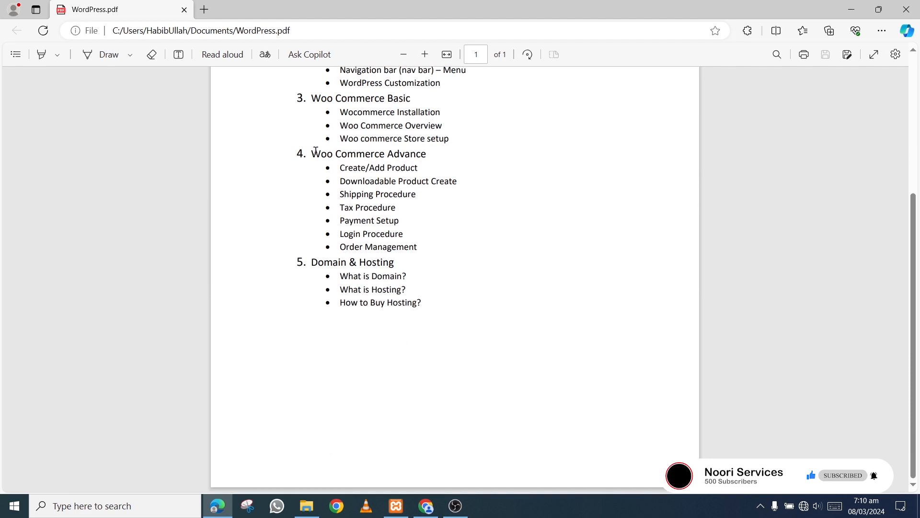
pyautogui.moveTo(312, 262); pyautogui.dragTo(401, 303)
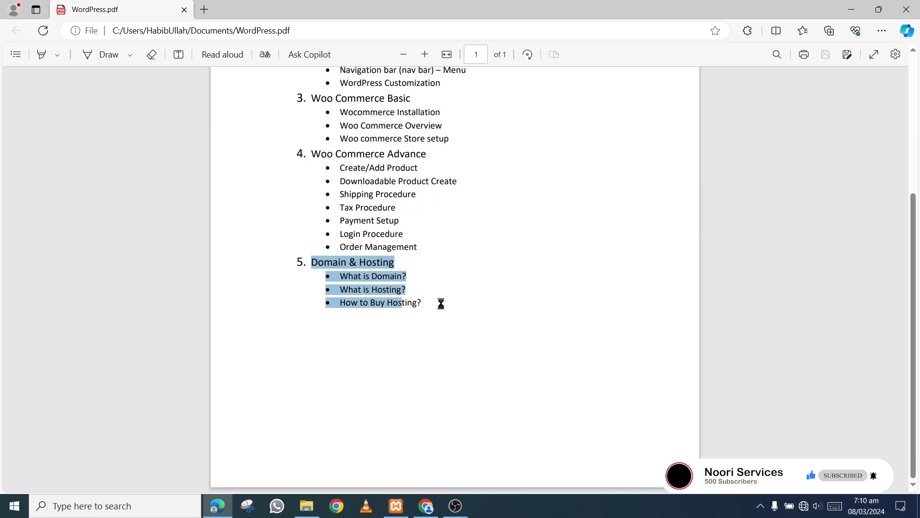
pyautogui.click(479, 190)
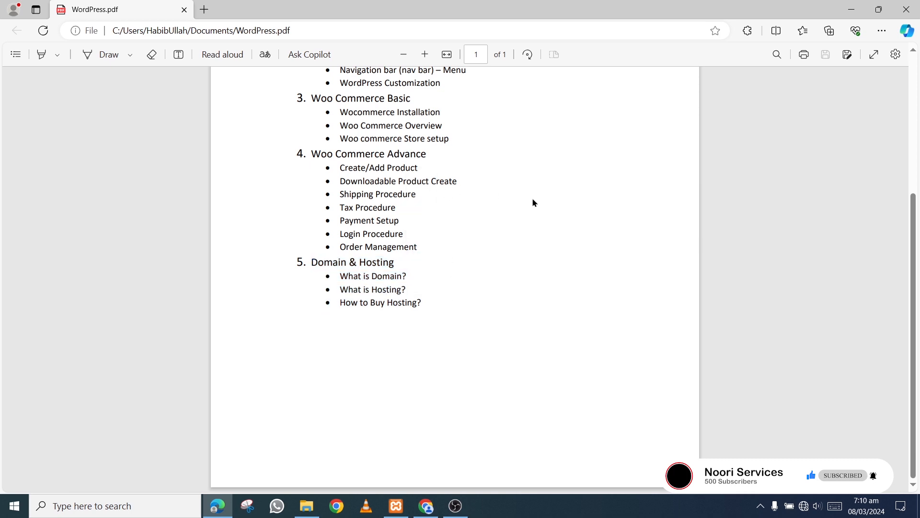